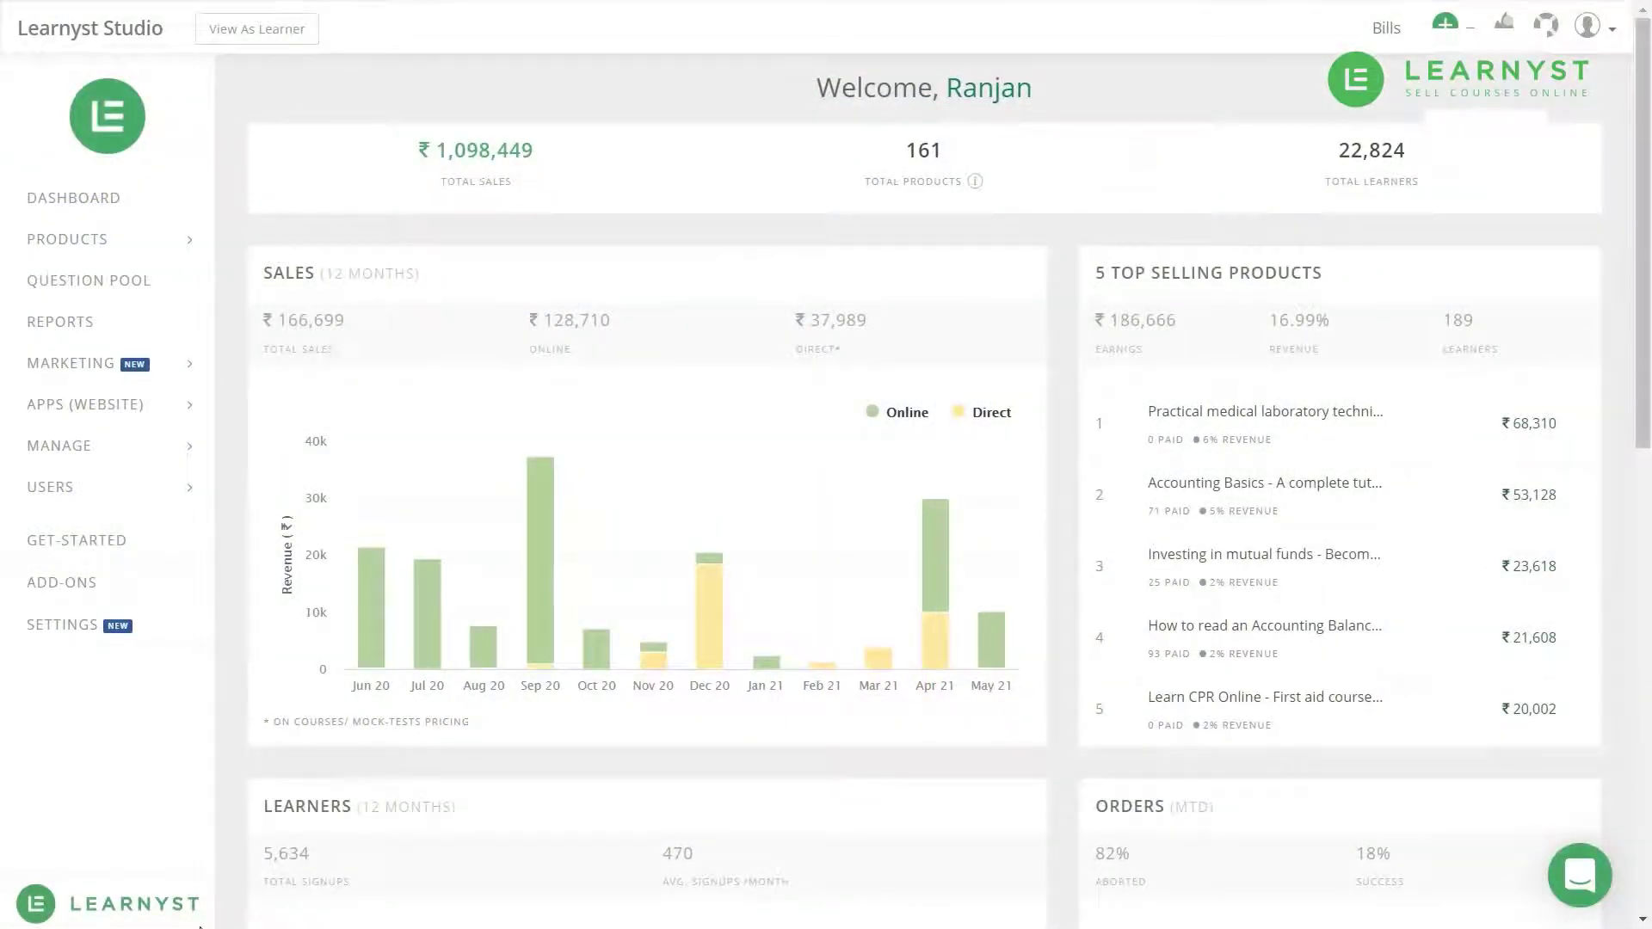
Open the Reports section to see Product Enrollments for all 76 products.
{"action": "left_click", "coordinate": [121, 322]}
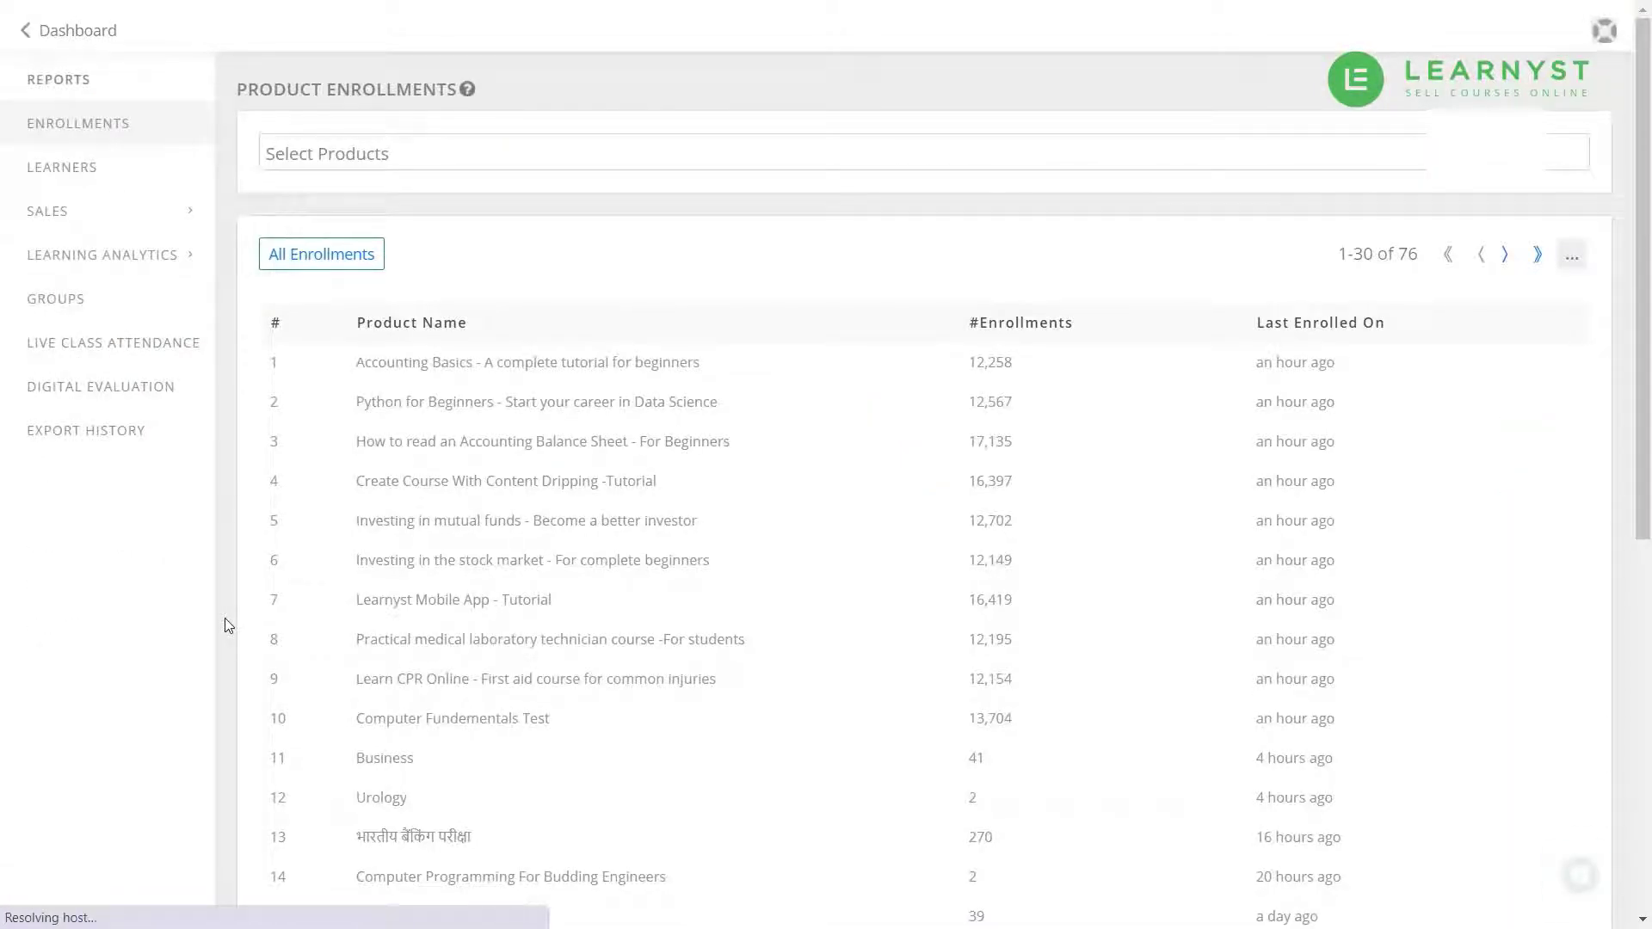
Open Learning Analytics > Courses and filter to Android app development - Course for beginners.
{"action": "left_click", "coordinate": [208, 258]}
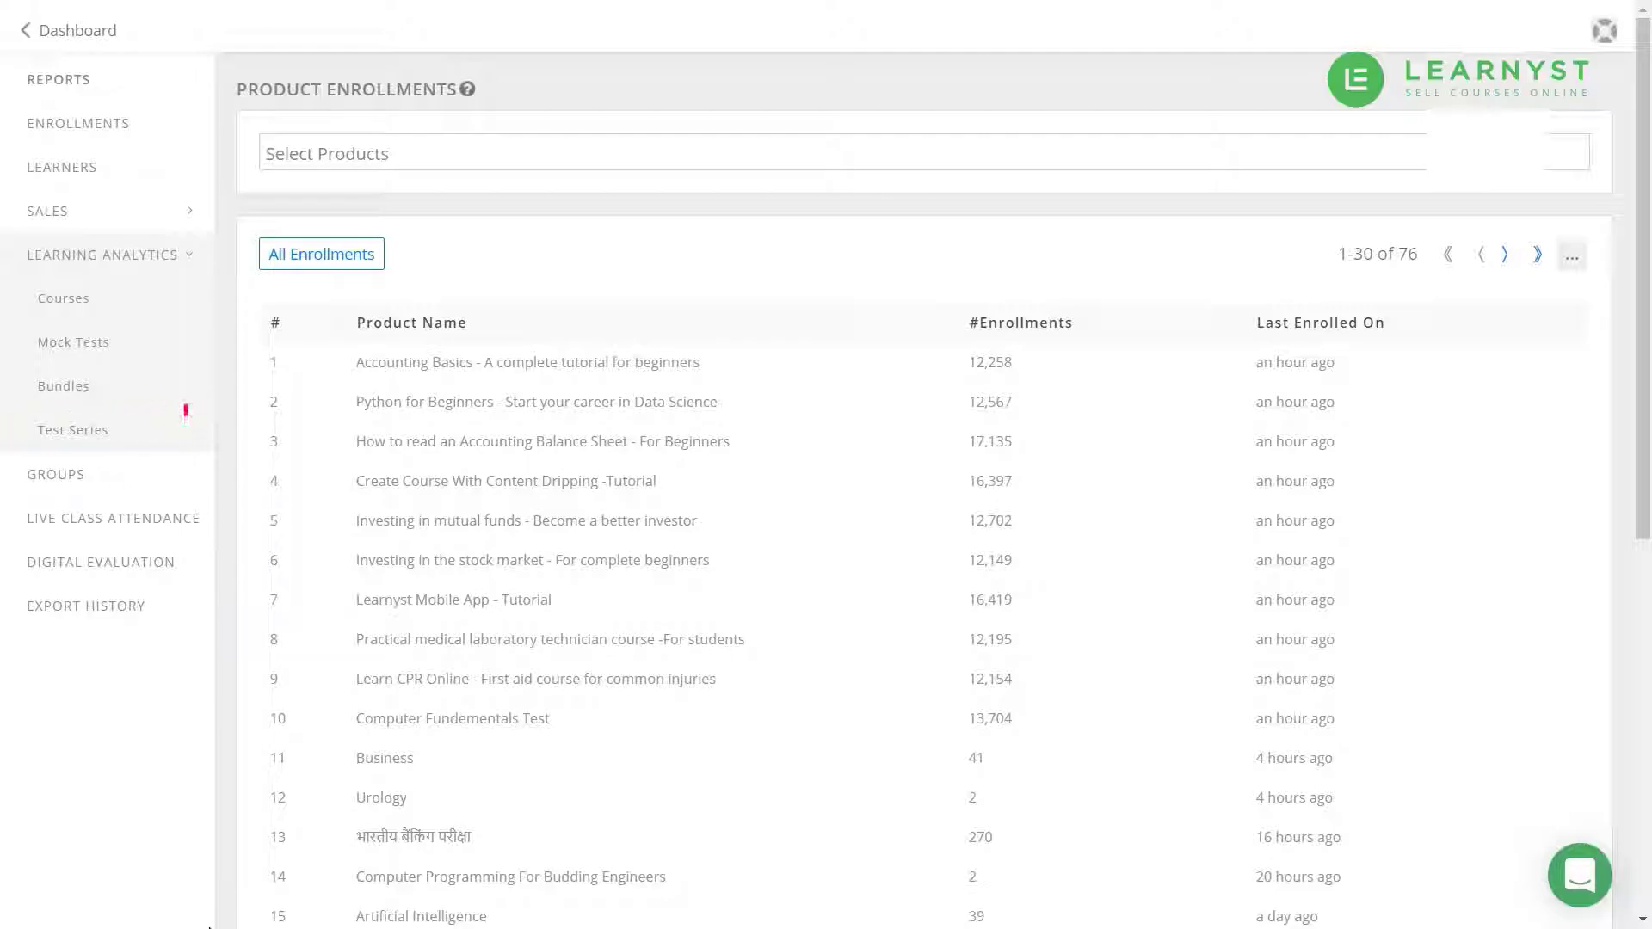
{"action": "left_click", "coordinate": [142, 300]}
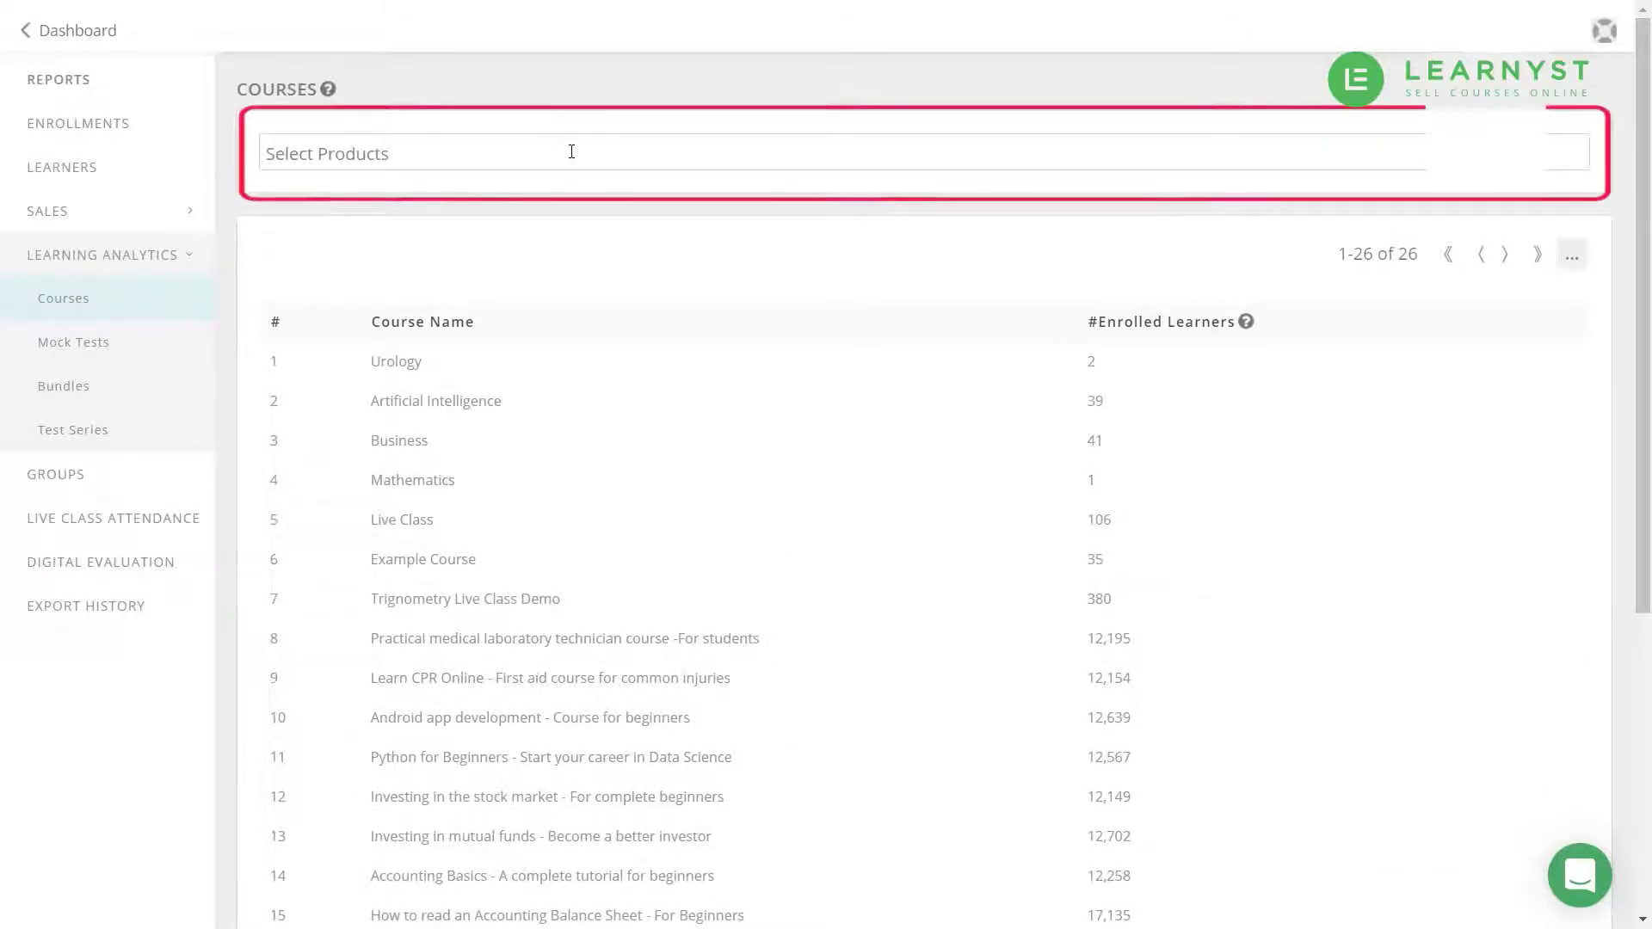
{"action": "left_click", "coordinate": [571, 152]}
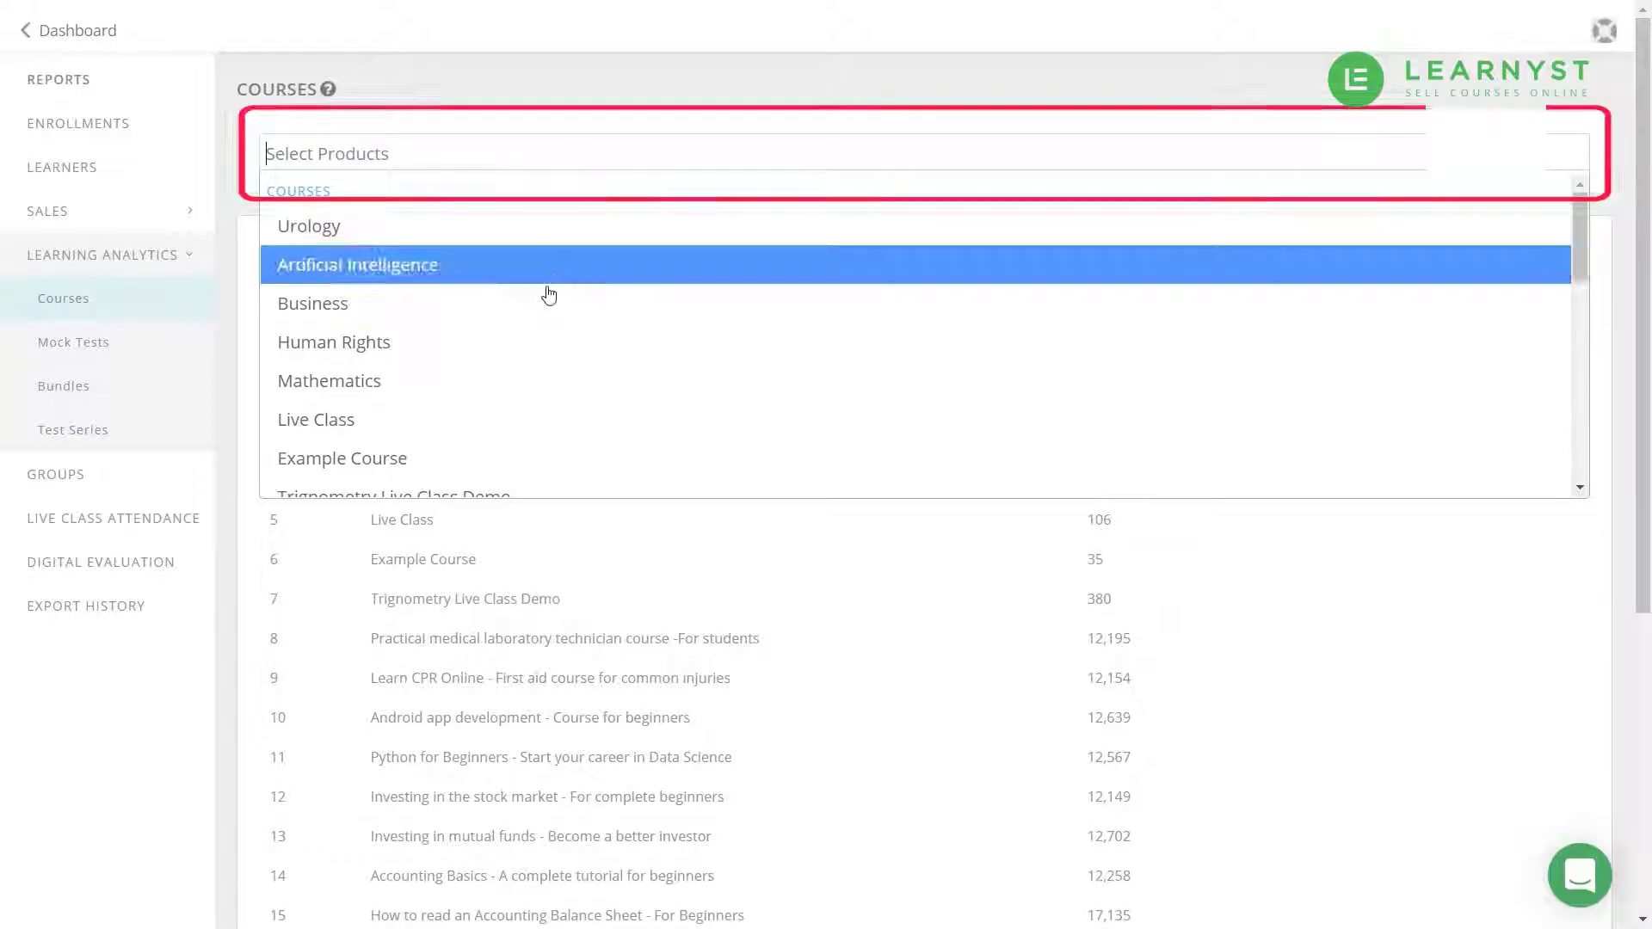
{"action": "scroll", "coordinate": [546, 297], "scroll_direction": "down", "scroll_amount": 2}
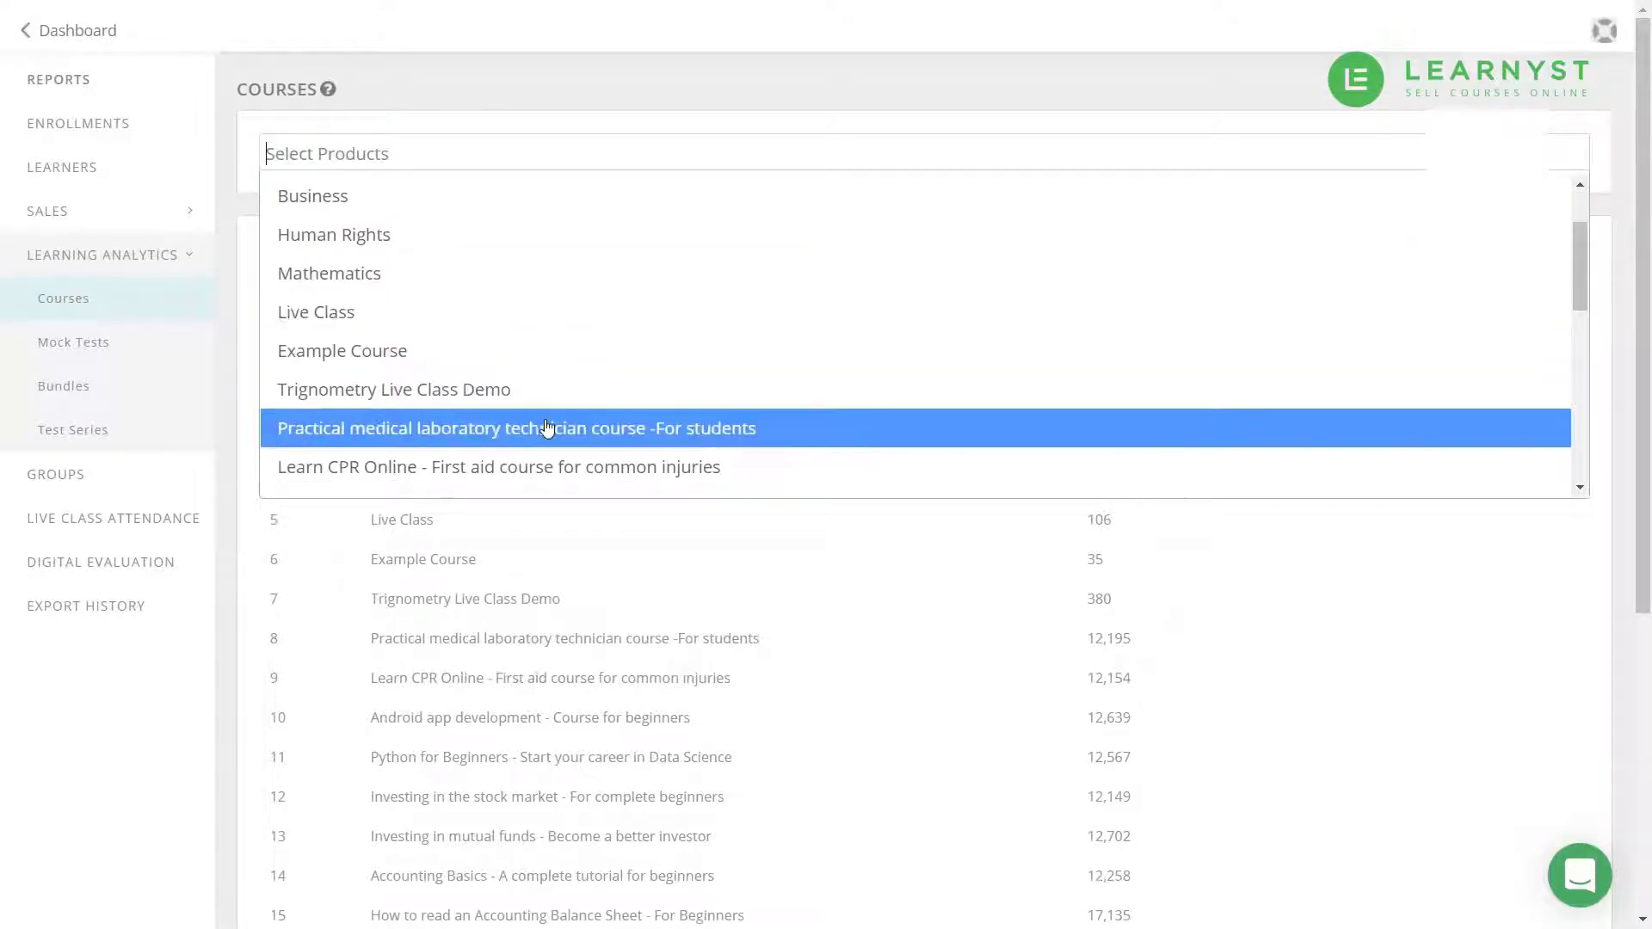
{"action": "scroll", "coordinate": [547, 428], "scroll_direction": "down", "scroll_amount": 3}
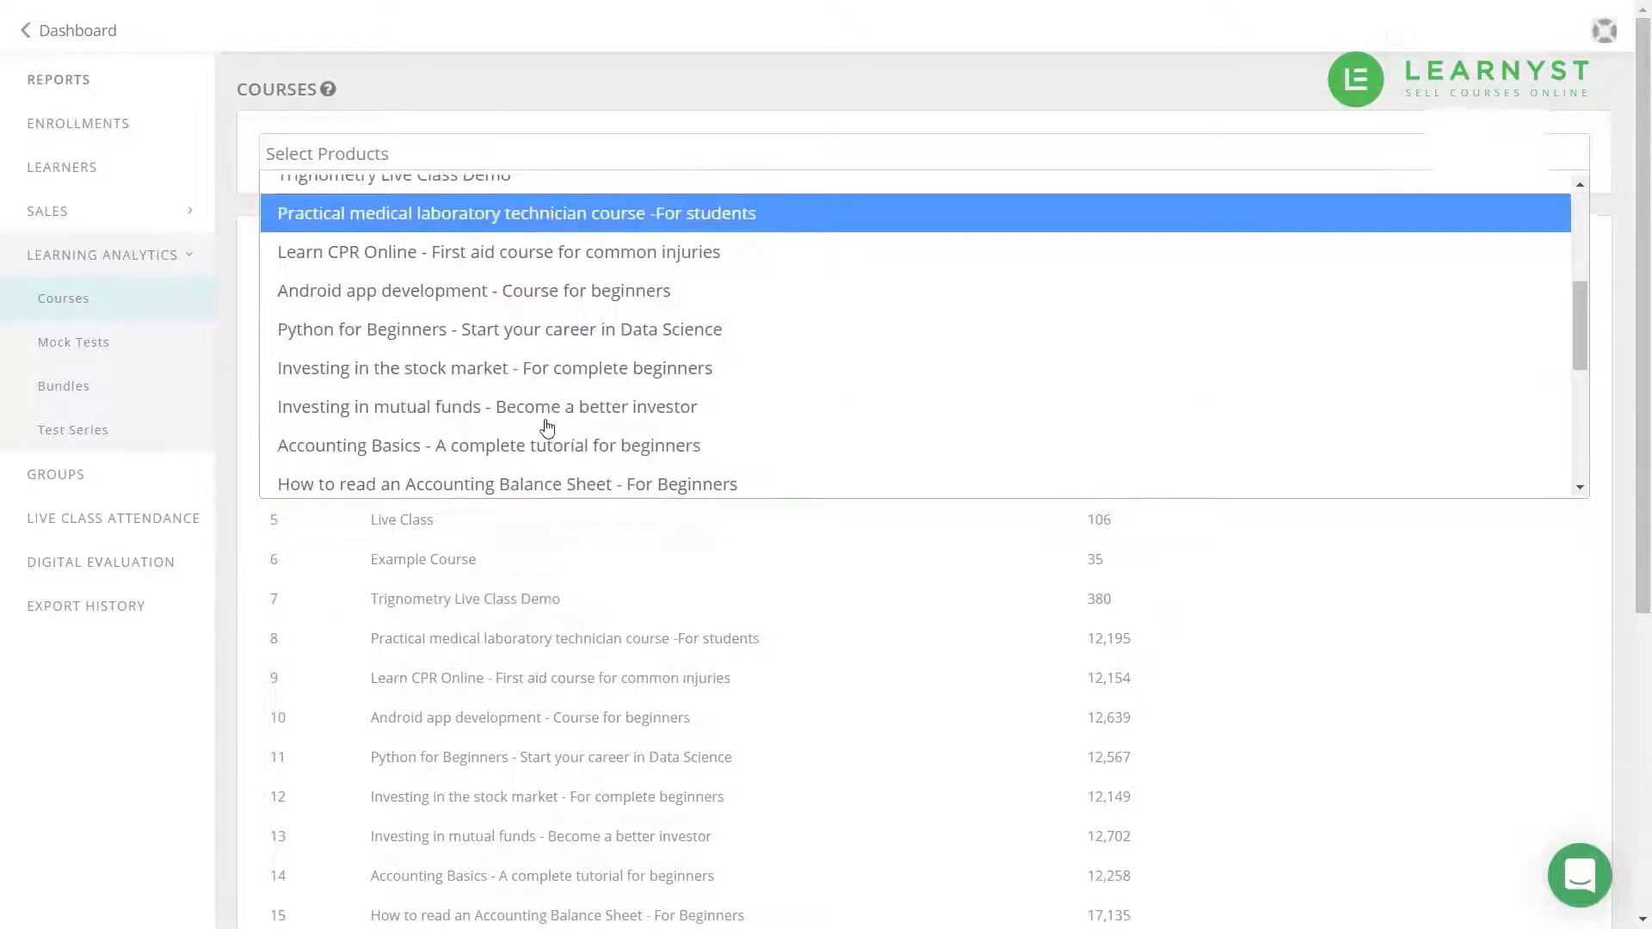
{"action": "left_click", "coordinate": [582, 306]}
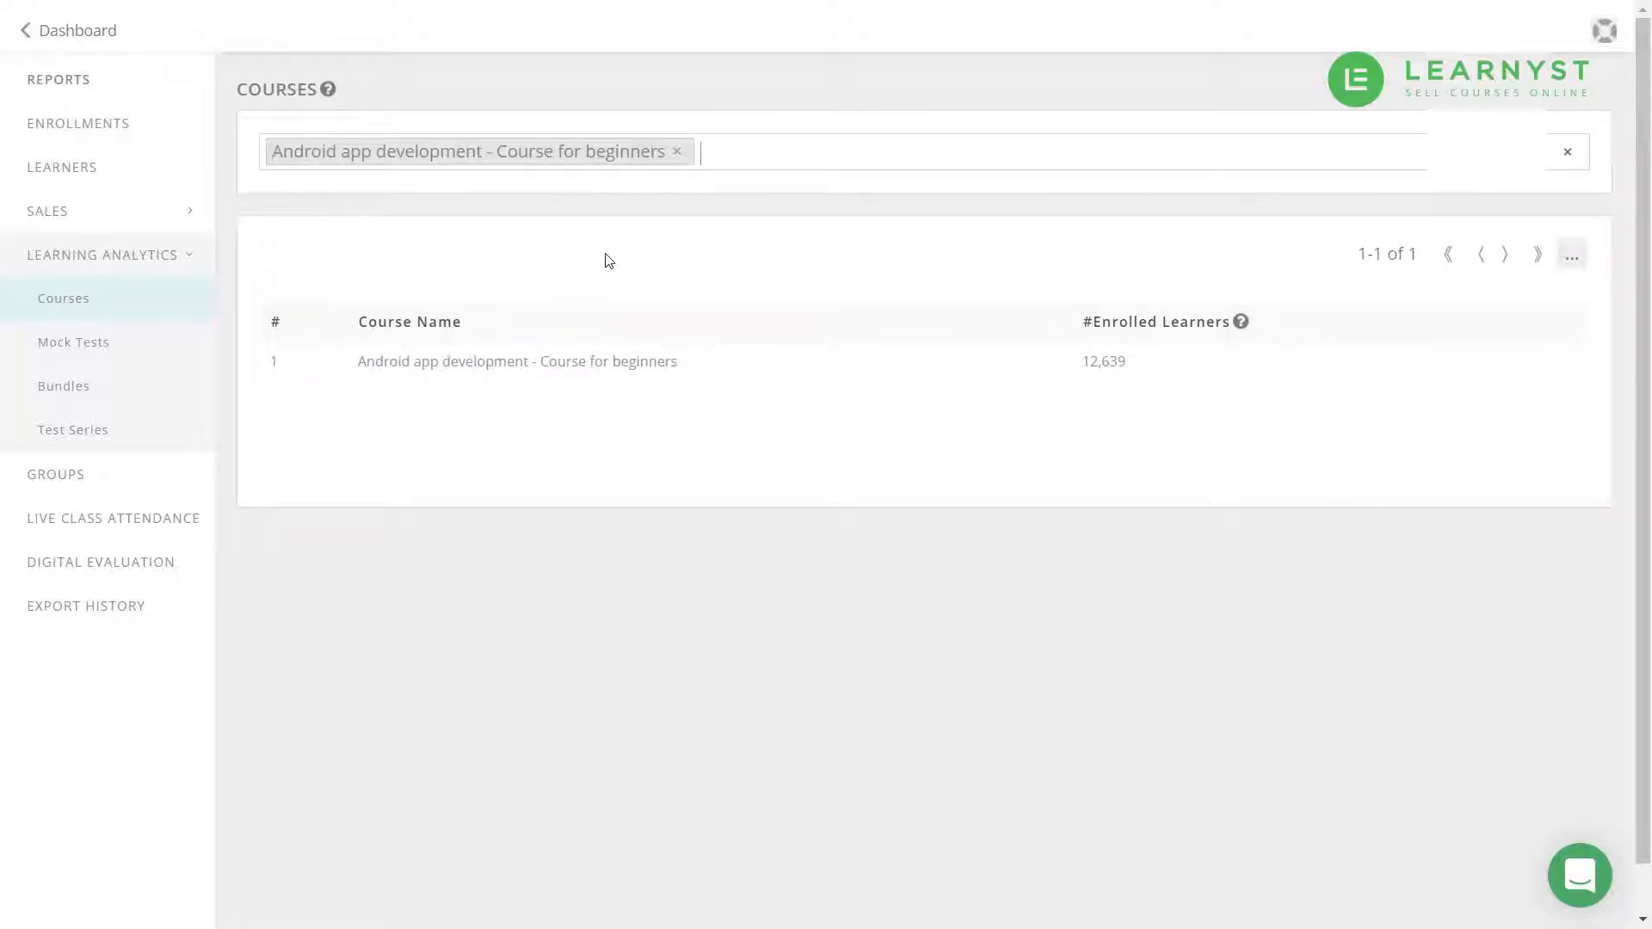
Open the Android course's learner report, hide the Completed % column, and keep 30 records per page.
{"action": "left_click", "coordinate": [628, 379]}
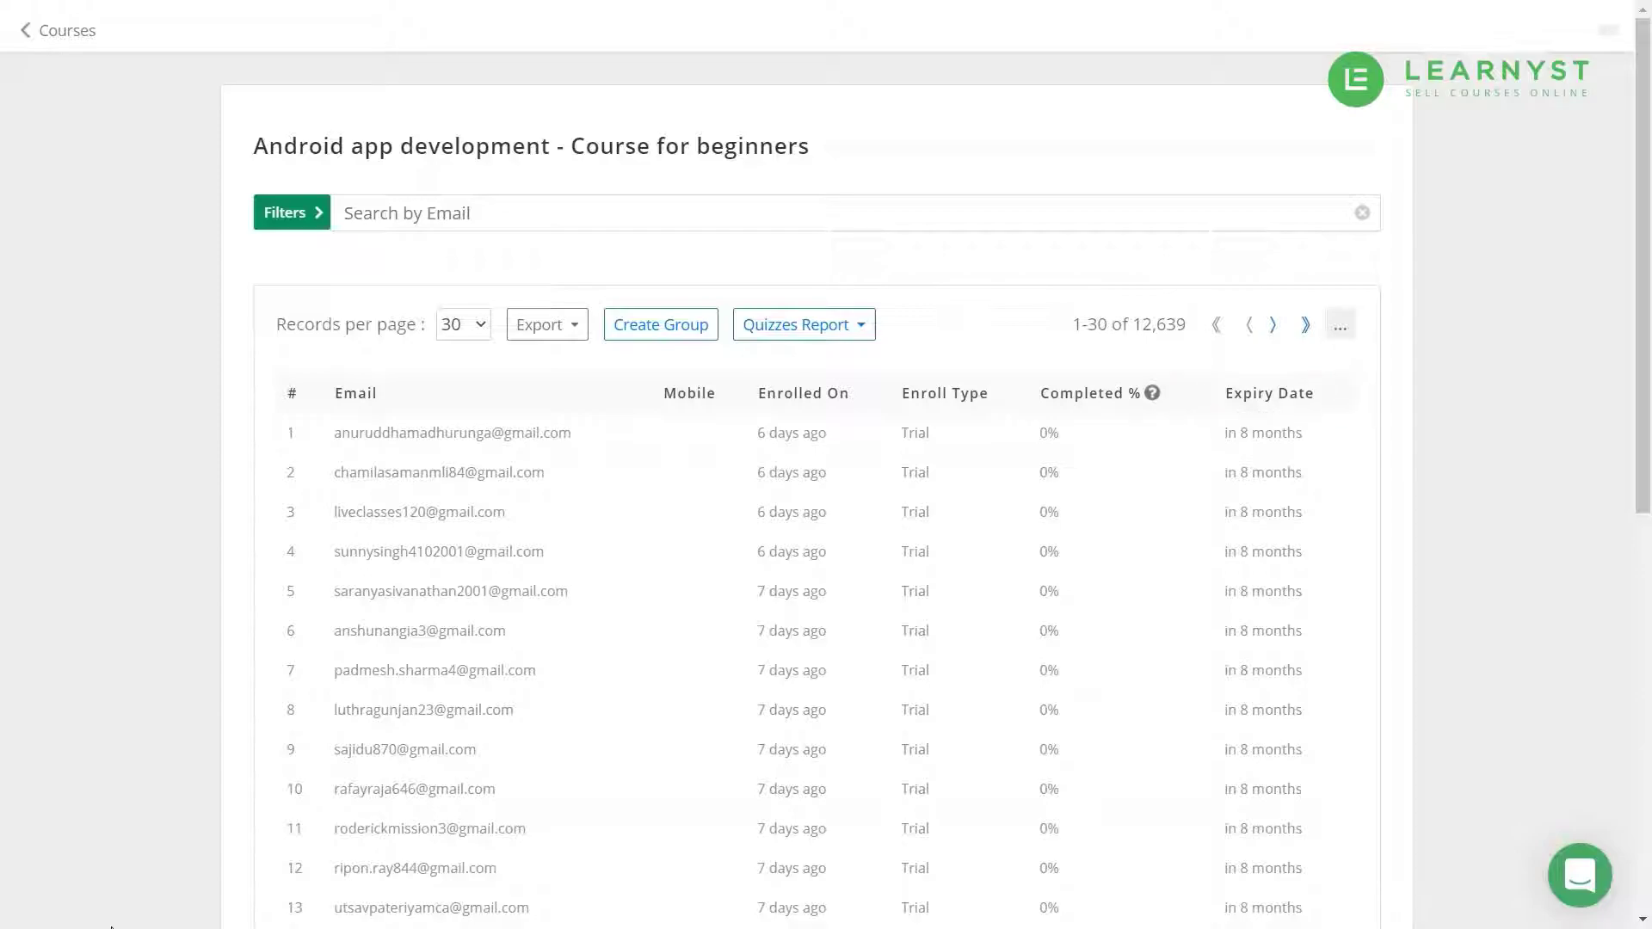
{"action": "left_click", "coordinate": [1348, 337]}
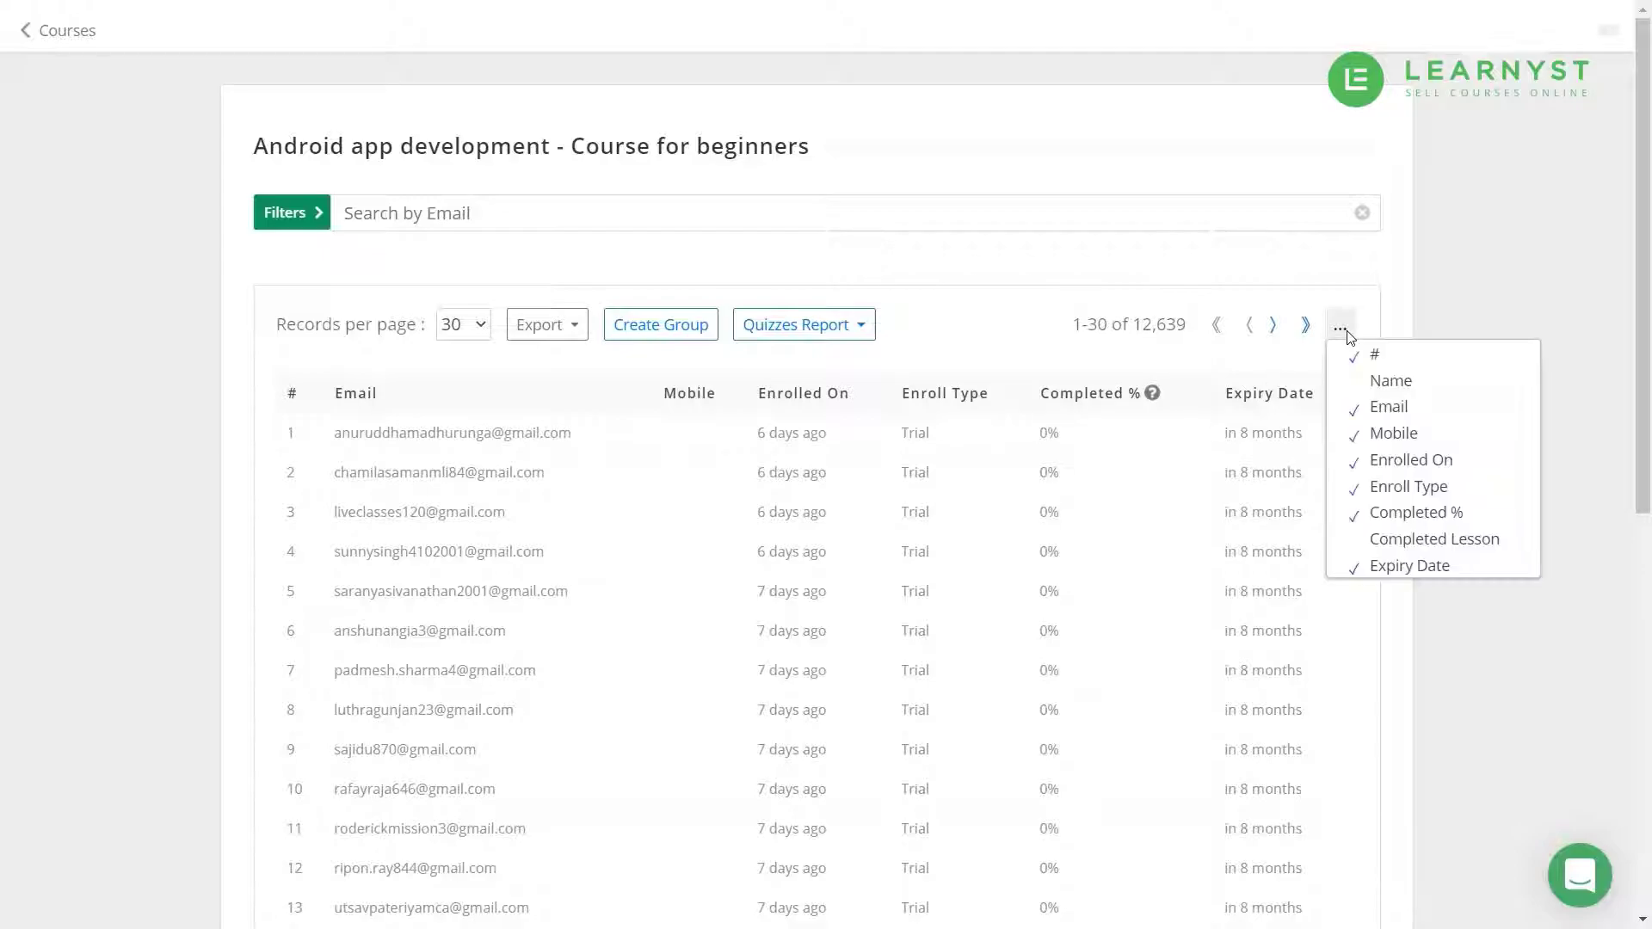
{"action": "left_click", "coordinate": [1362, 520]}
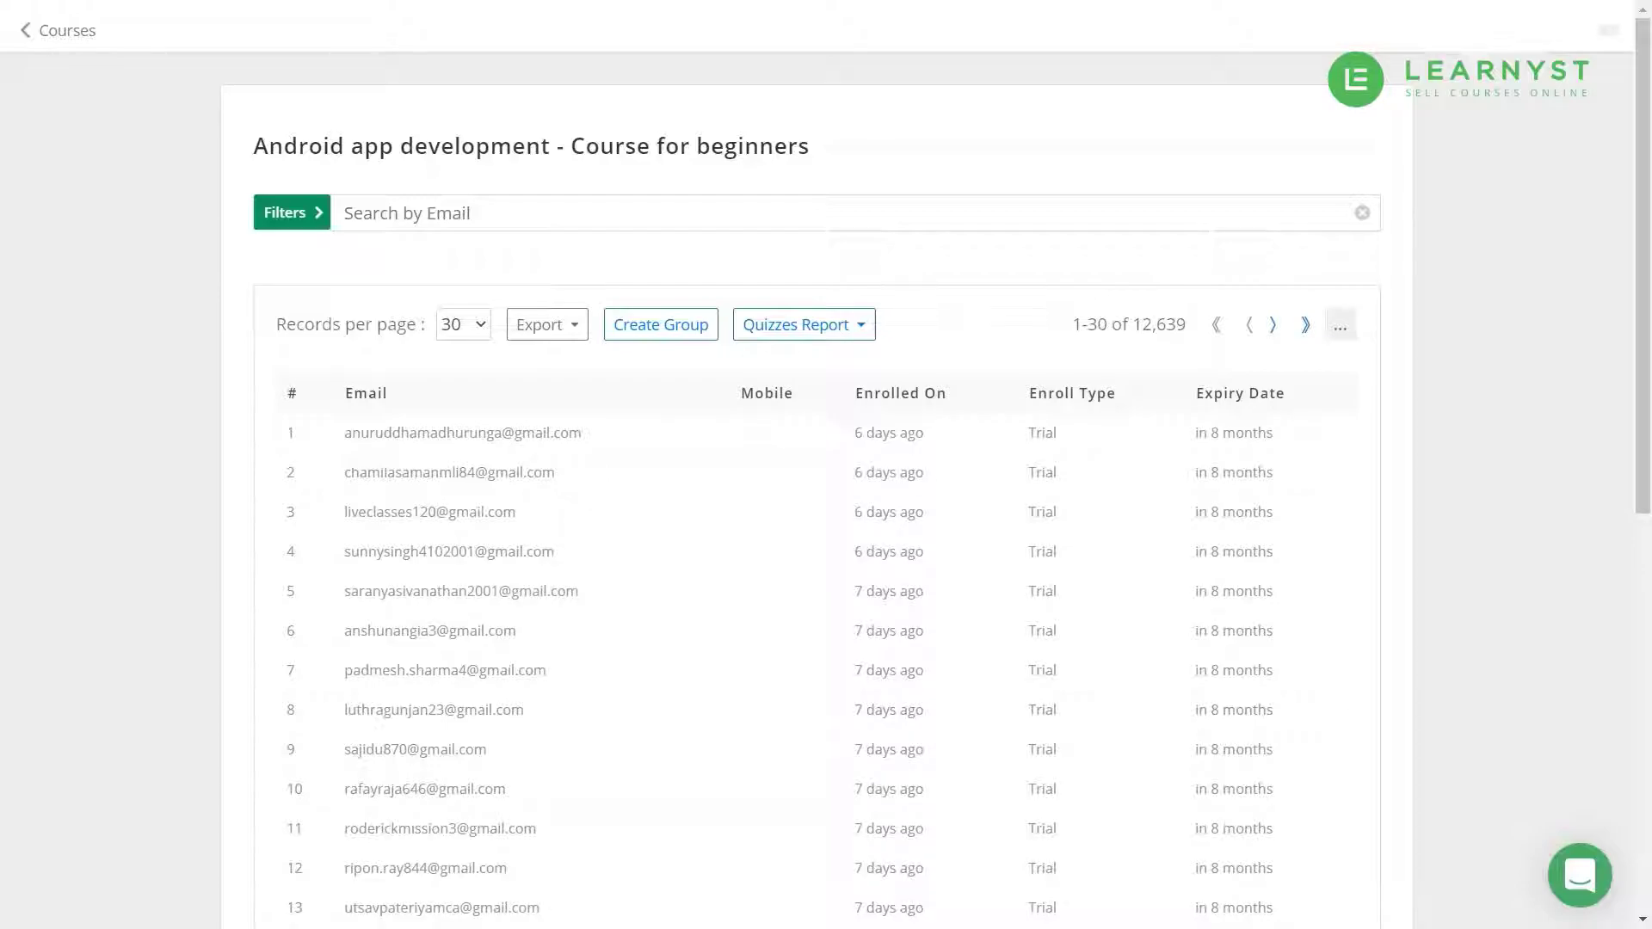
{"action": "left_click", "coordinate": [482, 324]}
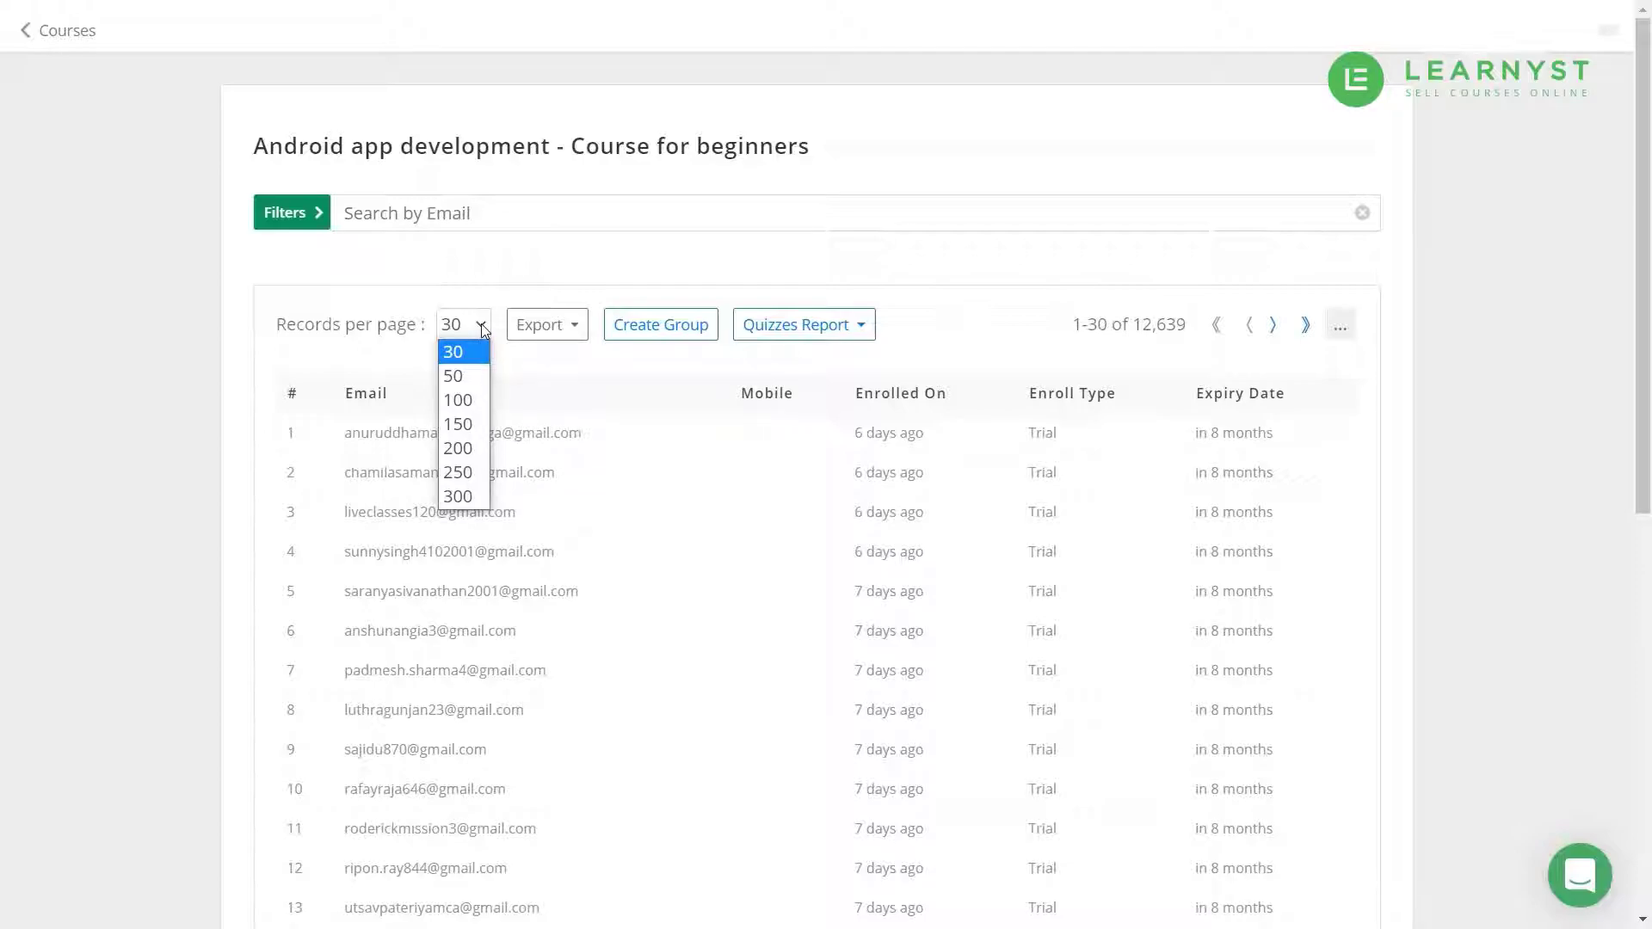
{"action": "left_click", "coordinate": [482, 323]}
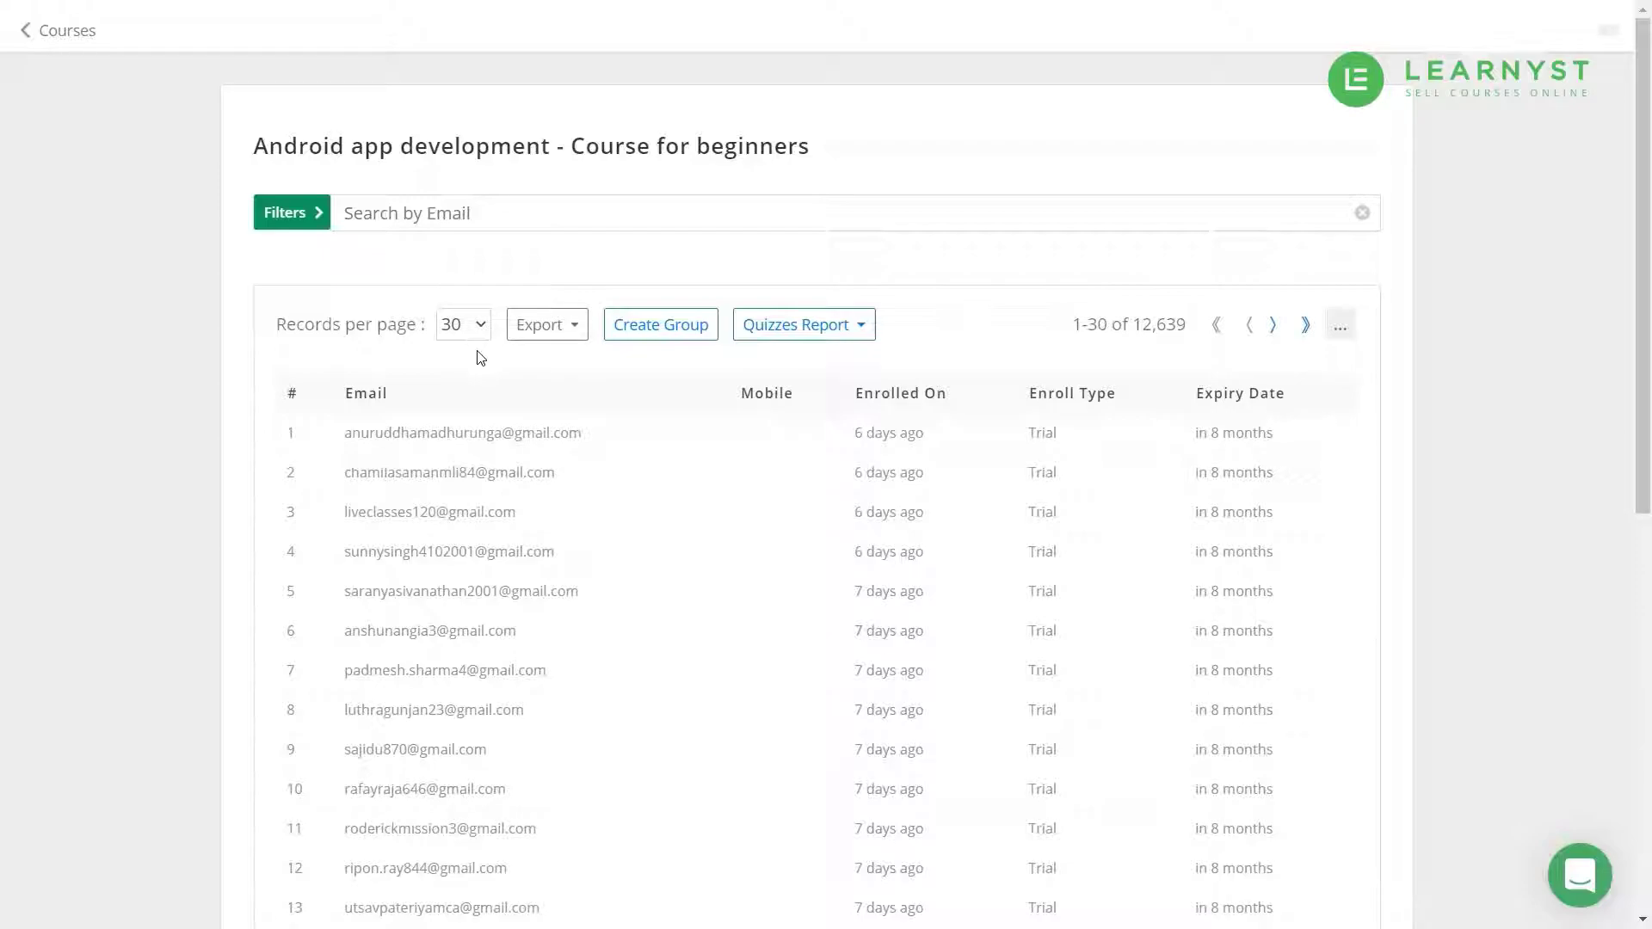
Add a learner filter condition: Lessons Completed Count > 11.
{"action": "left_click", "coordinate": [294, 215]}
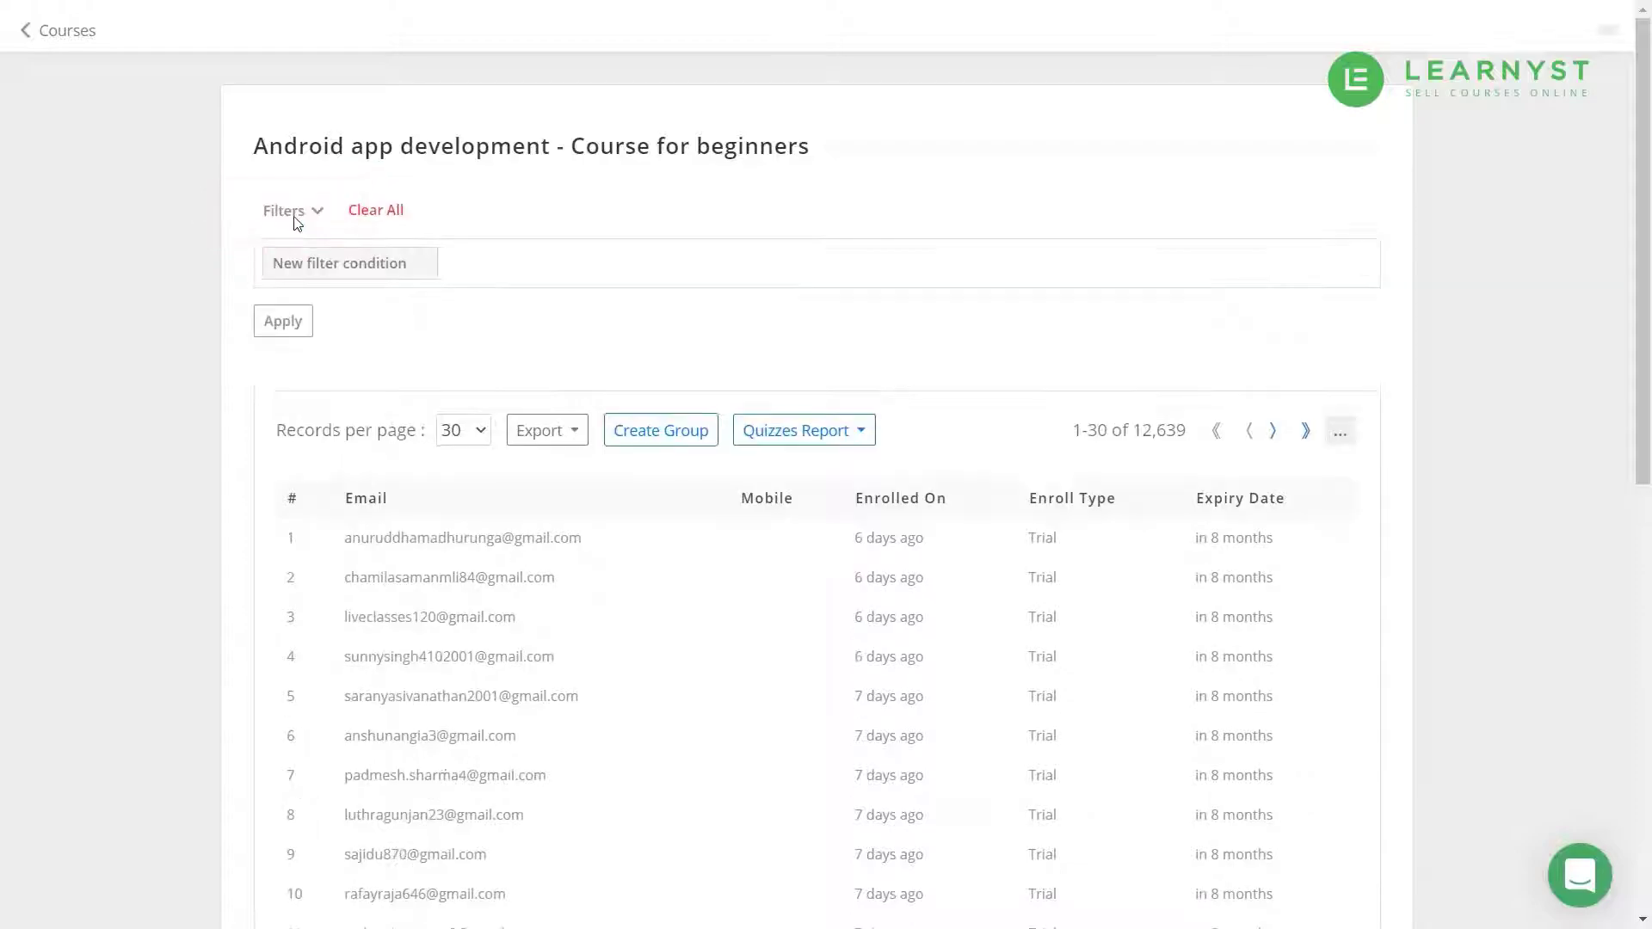
{"action": "left_click", "coordinate": [395, 273]}
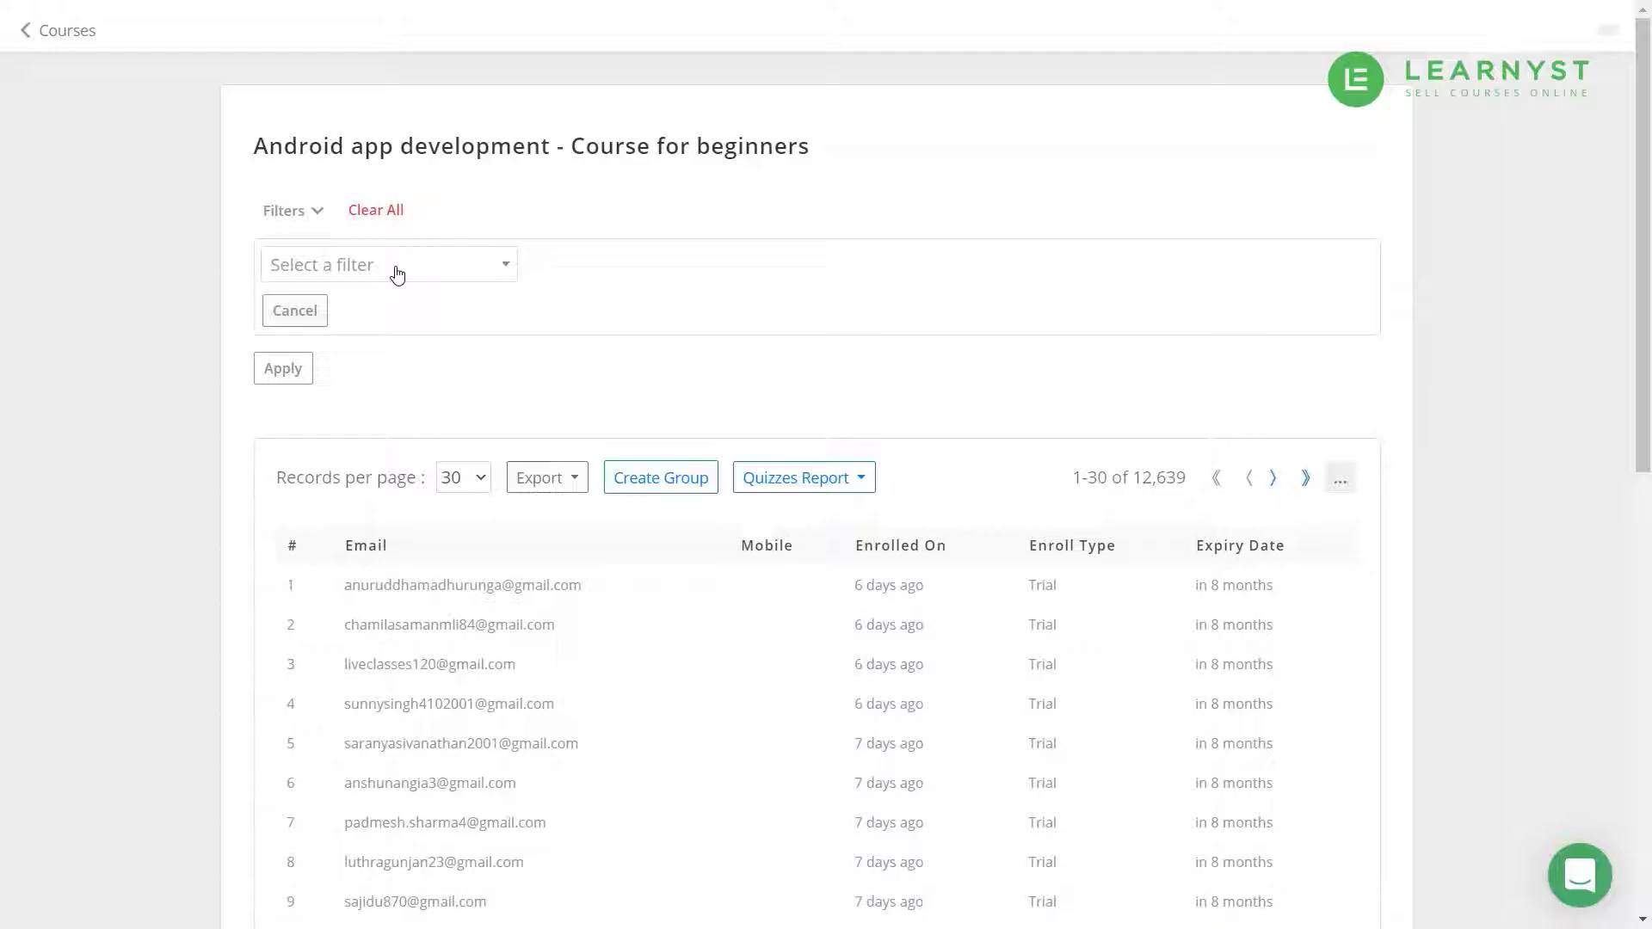
{"action": "left_click", "coordinate": [396, 274]}
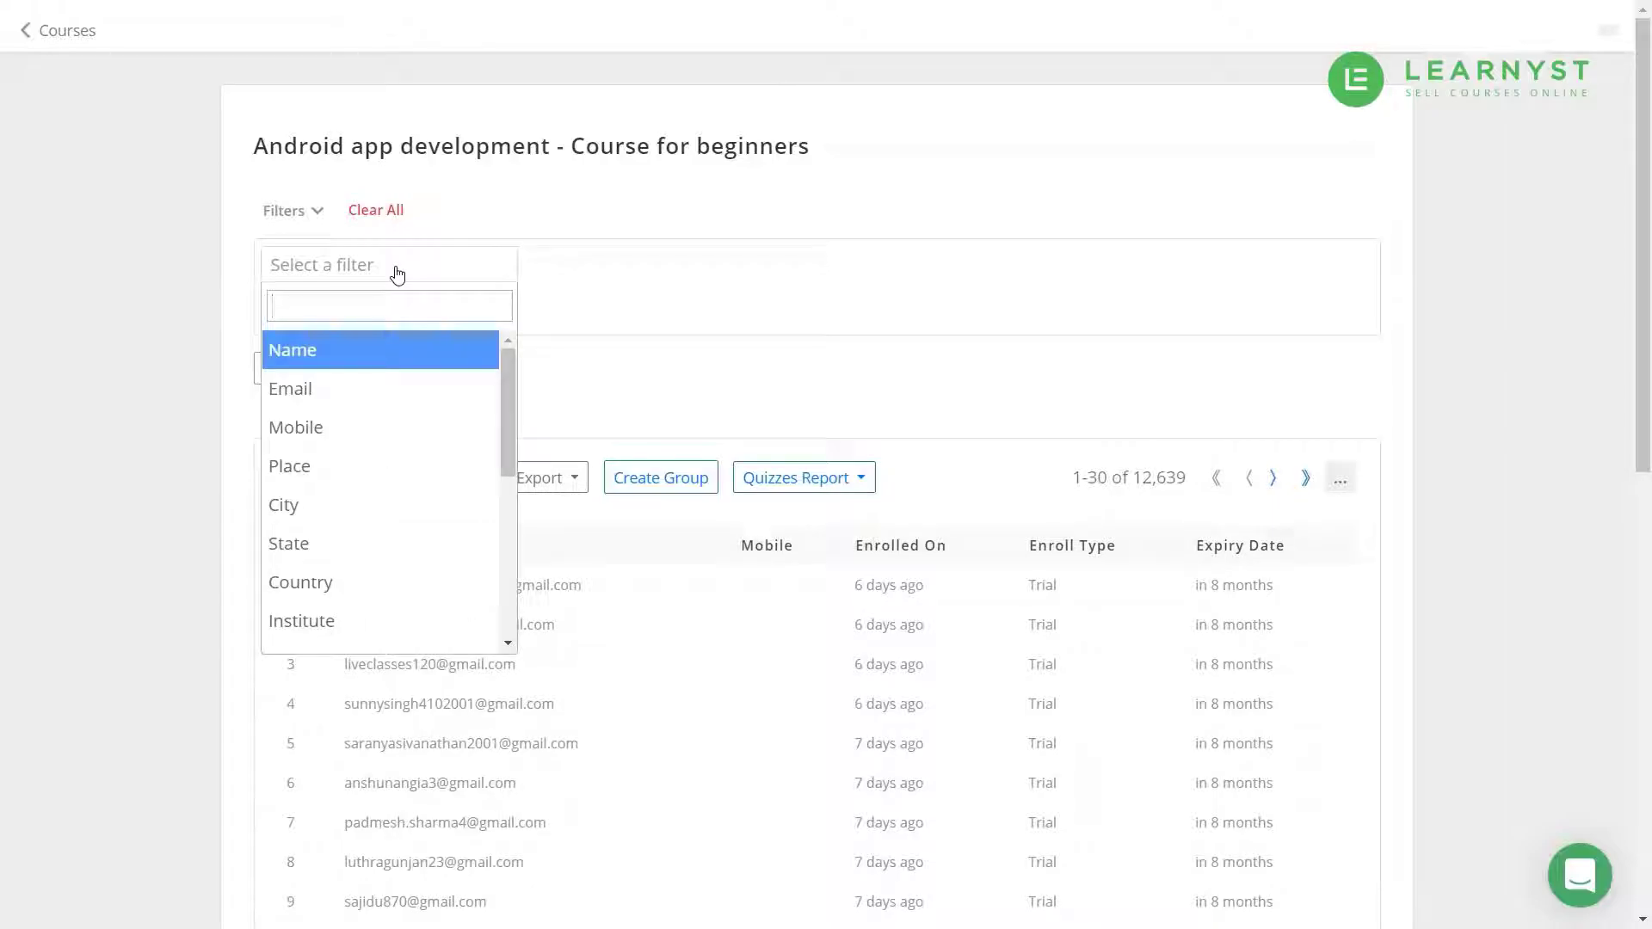
{"action": "left_click_drag", "start_coordinate": [508, 415], "coordinate": [504, 545]}
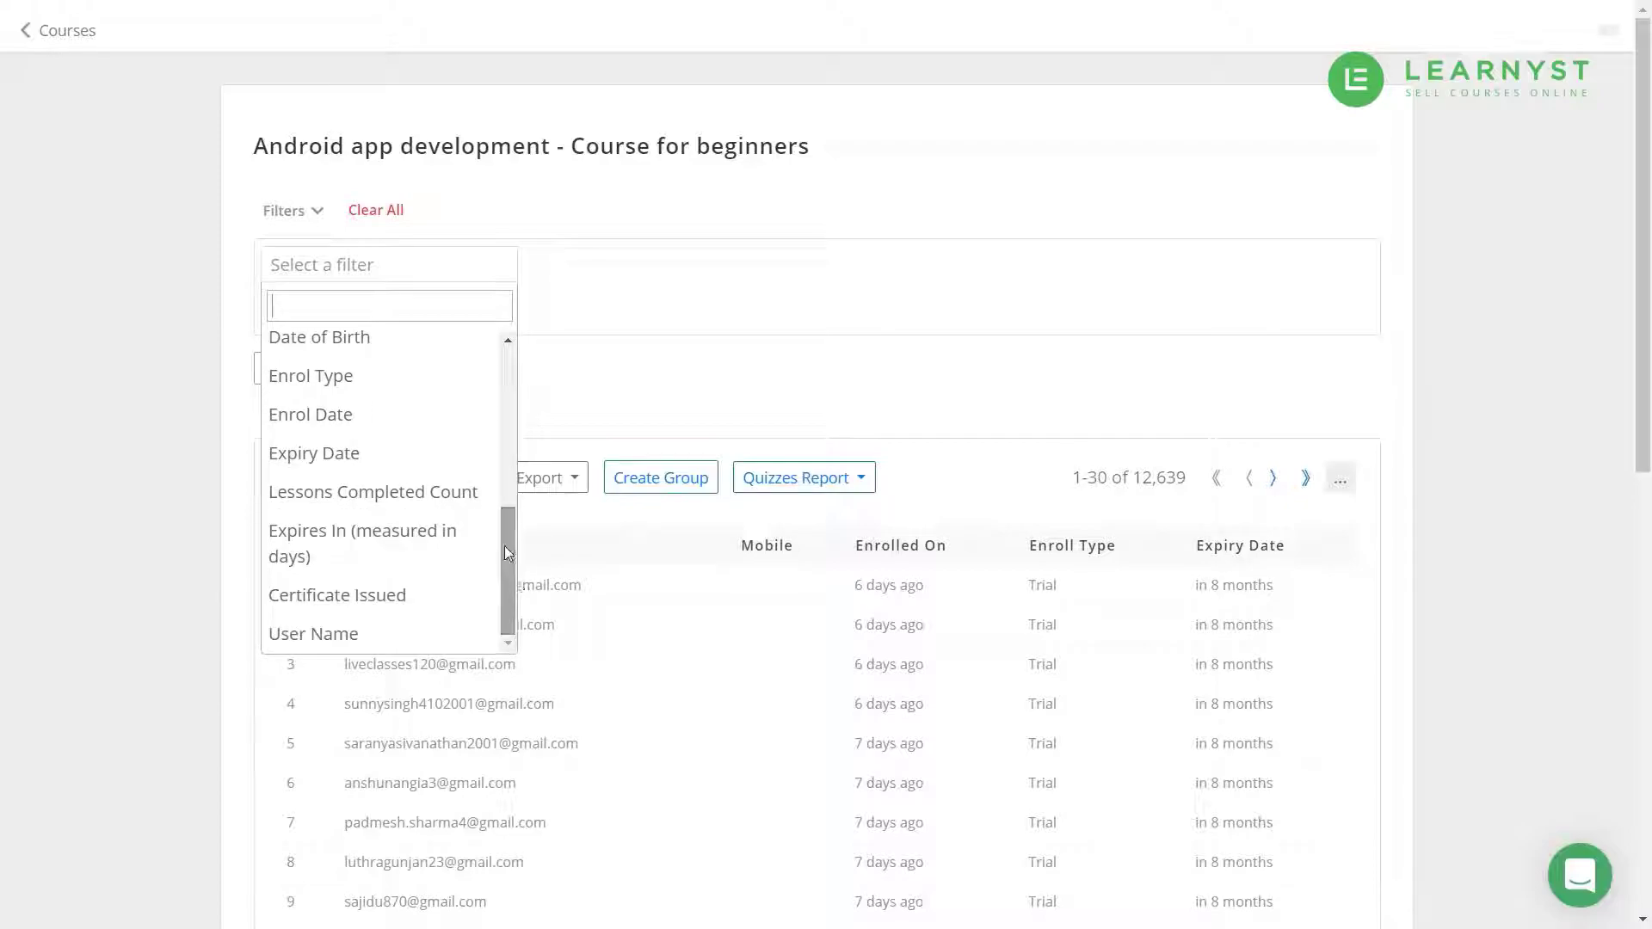
{"action": "left_click", "coordinate": [455, 489]}
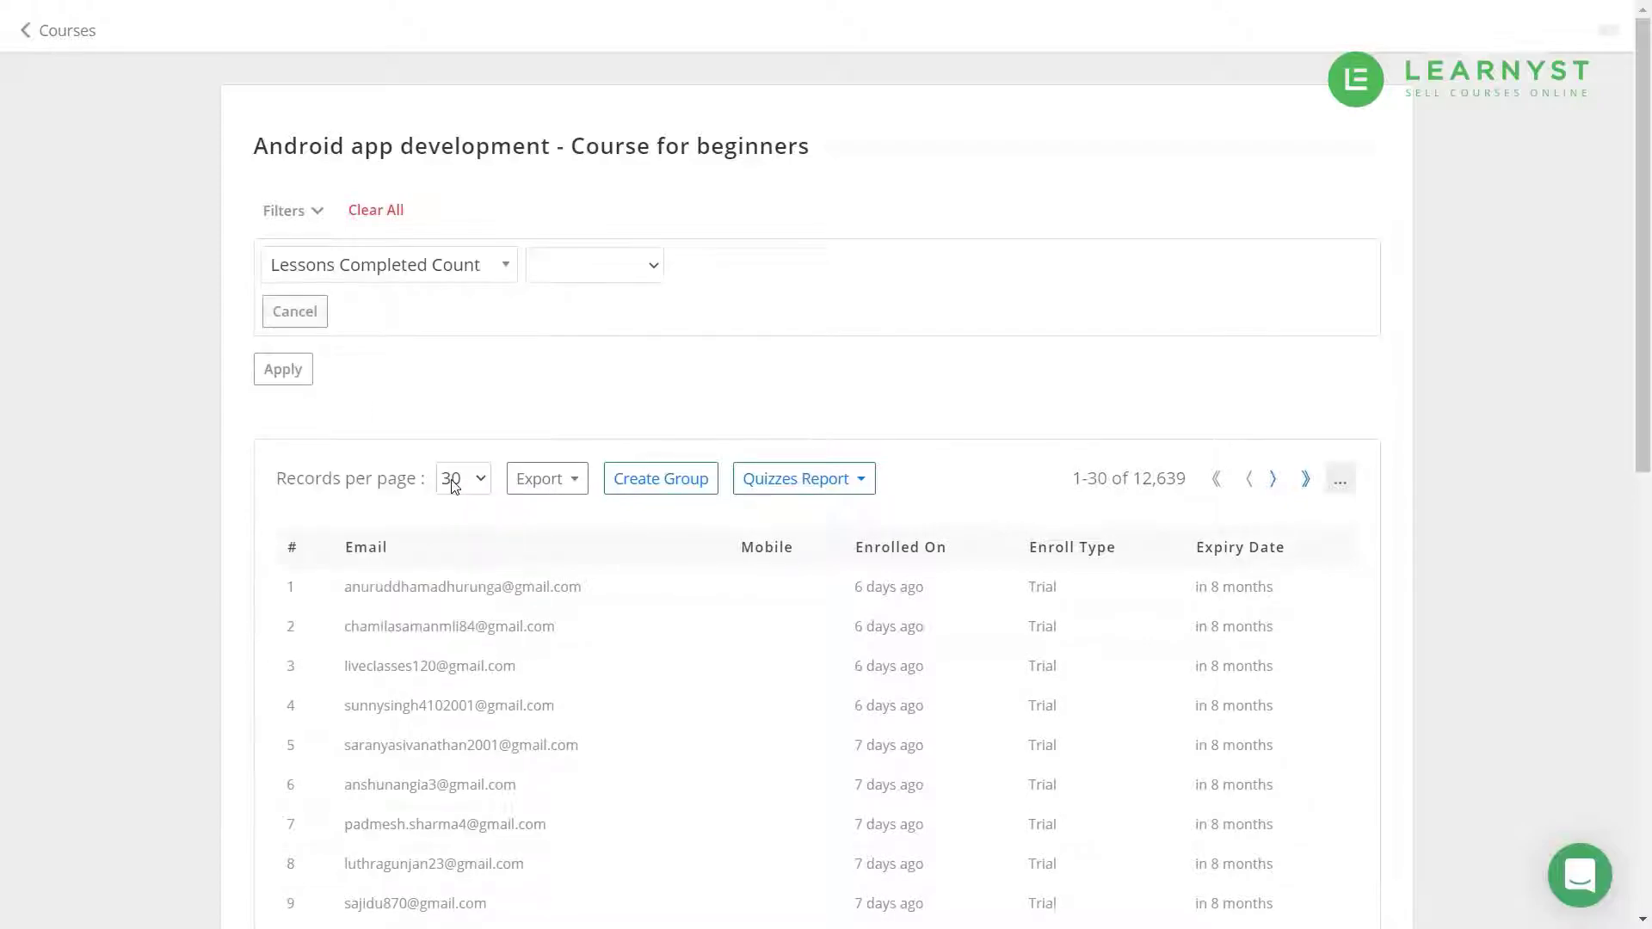
{"action": "left_click", "coordinate": [604, 271]}
{"action": "left_click", "coordinate": [599, 371]}
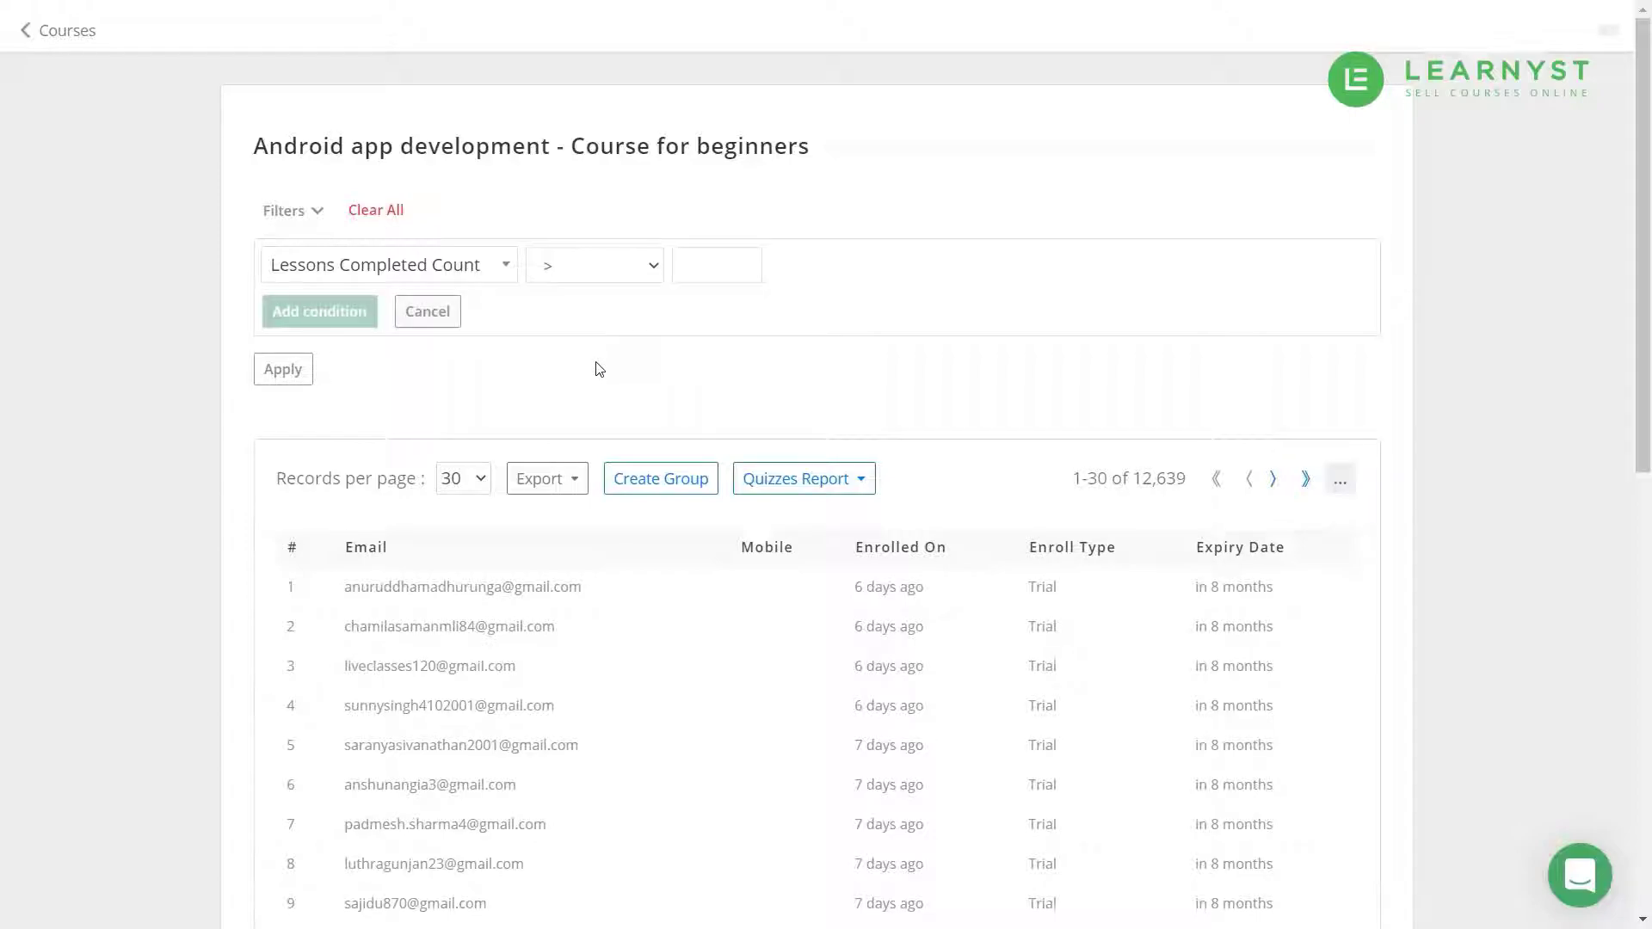
{"action": "left_click", "coordinate": [710, 262]}
{"action": "type", "text": "11"}
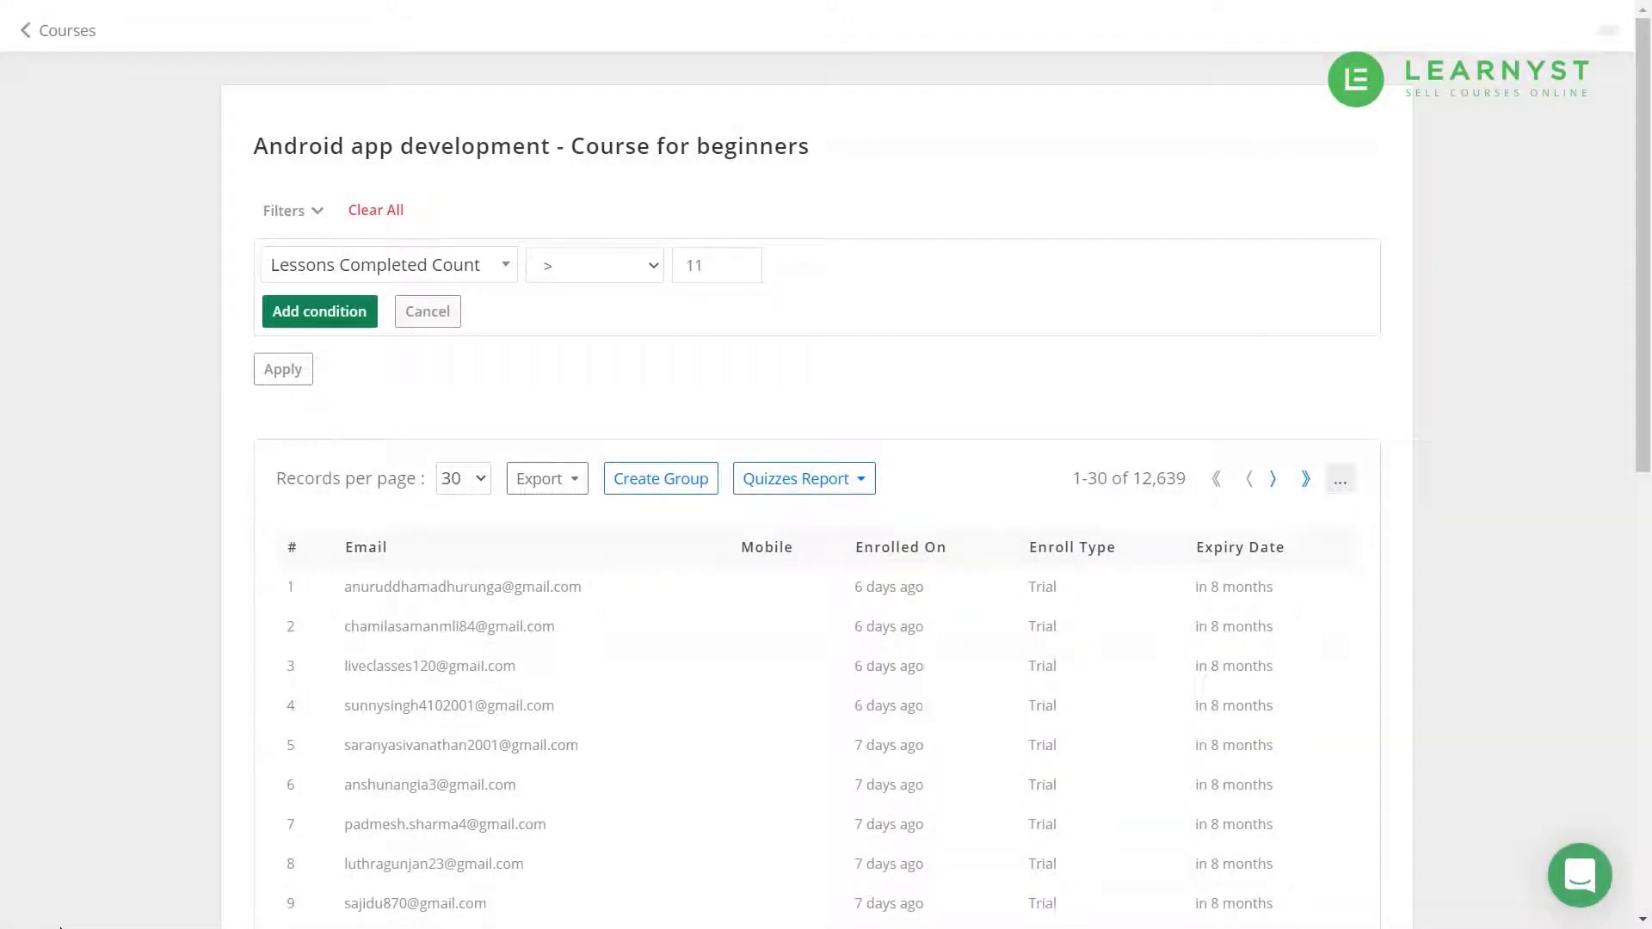
{"action": "left_click", "coordinate": [575, 484]}
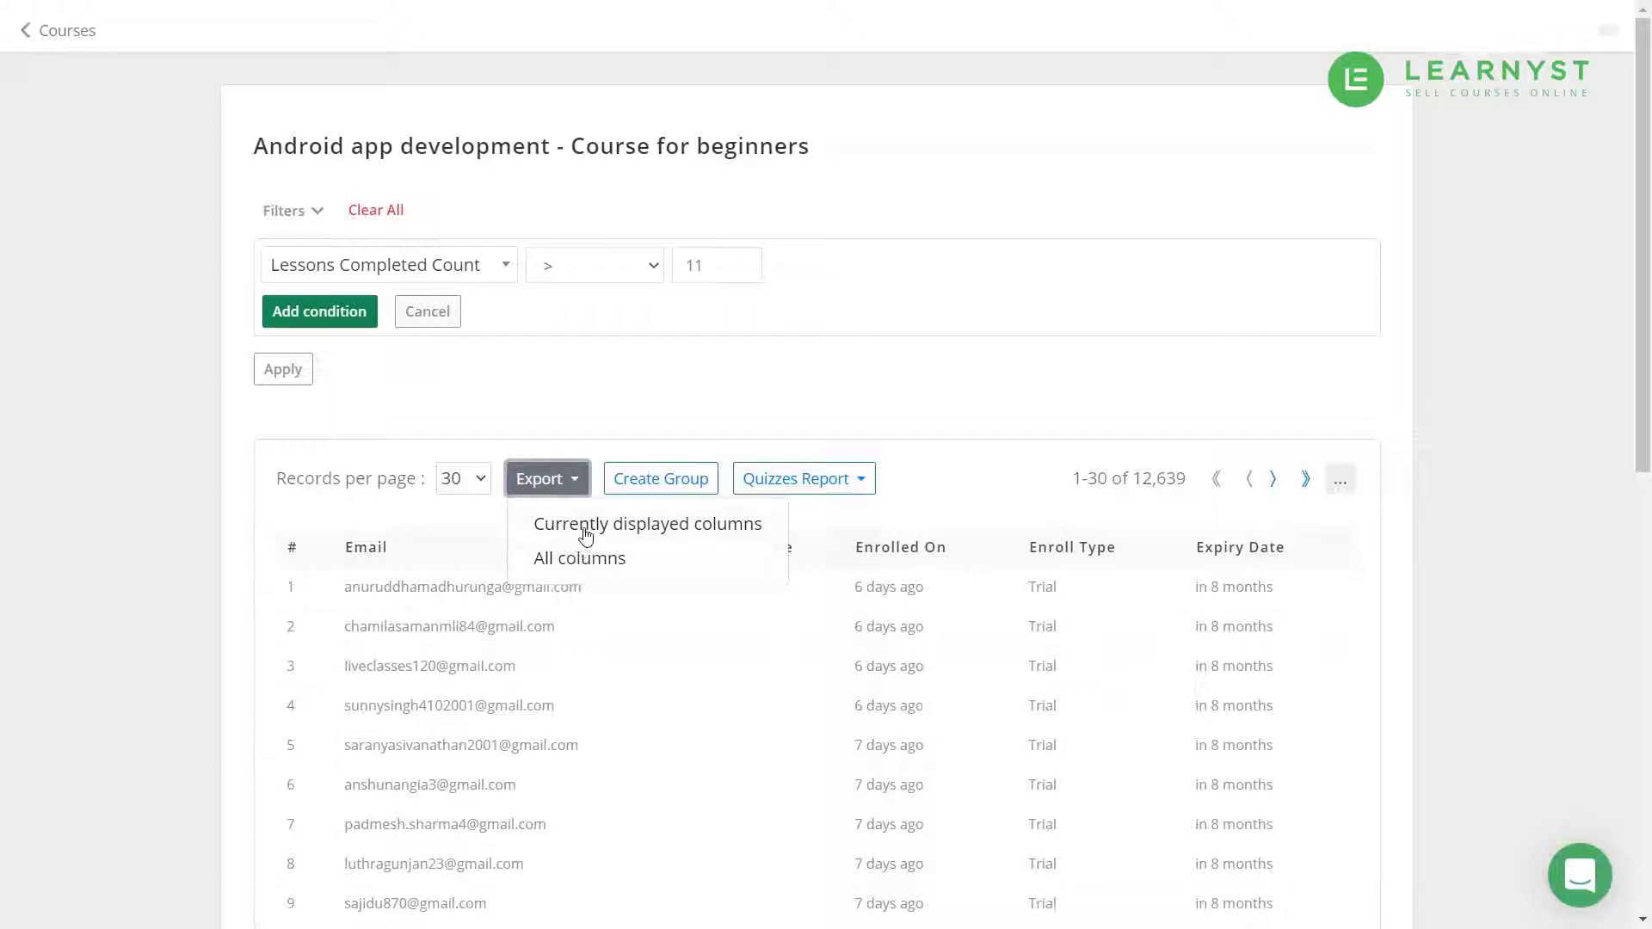
Export only the currently displayed columns and dismiss the Export Report confirmation.
{"action": "left_click", "coordinate": [585, 534]}
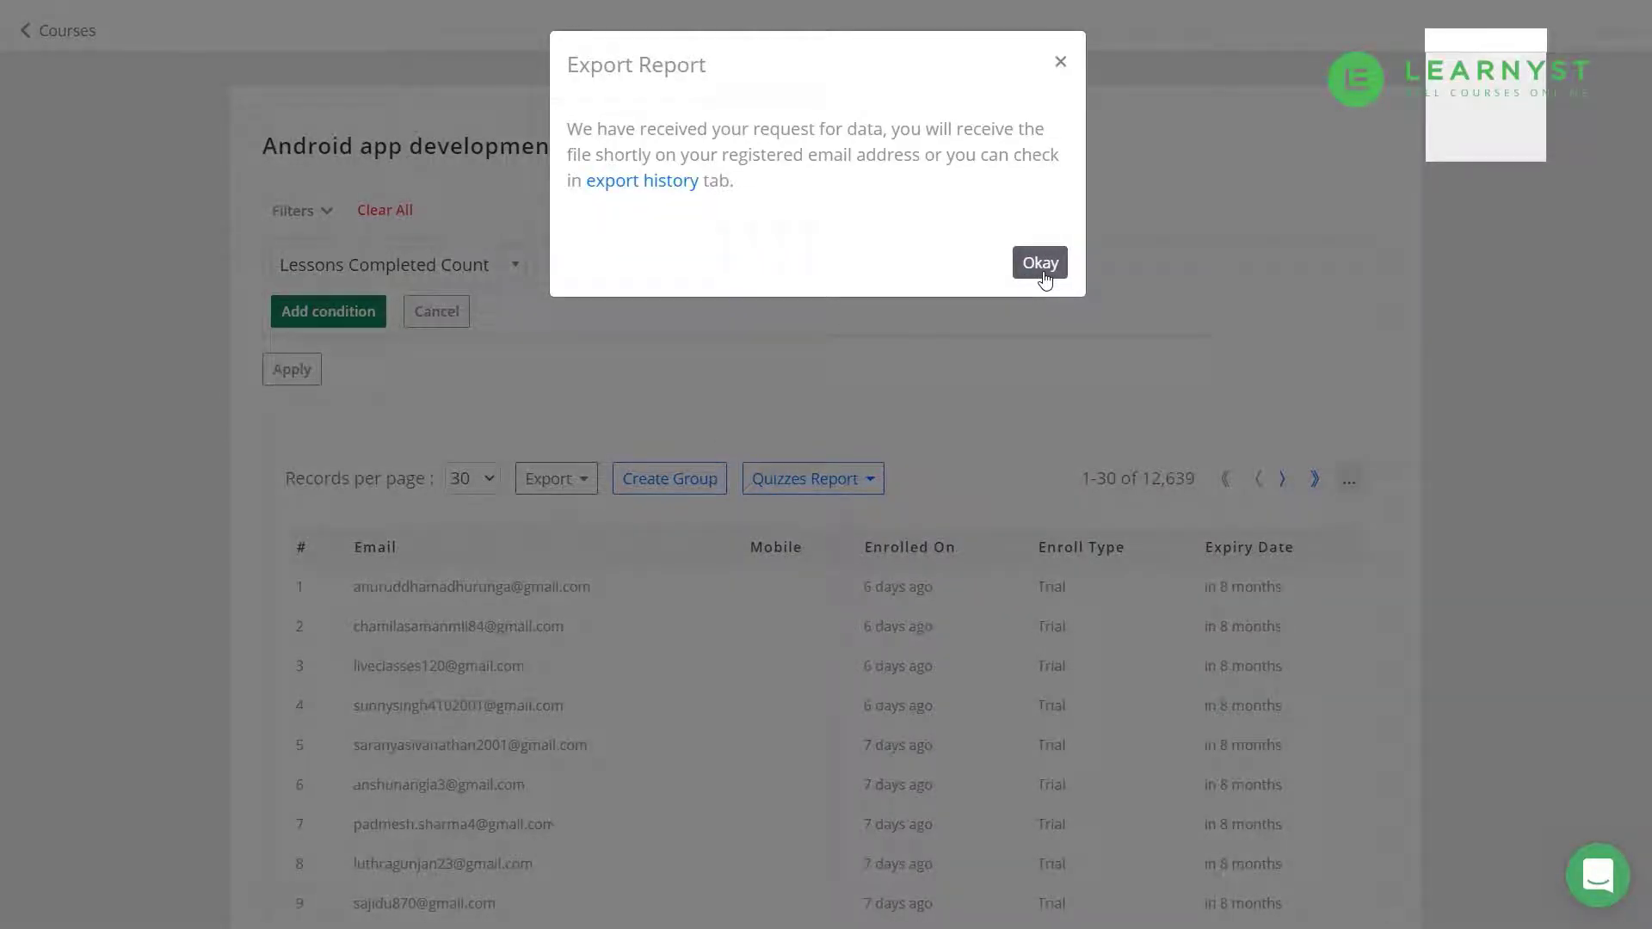
{"action": "left_click", "coordinate": [1040, 263]}
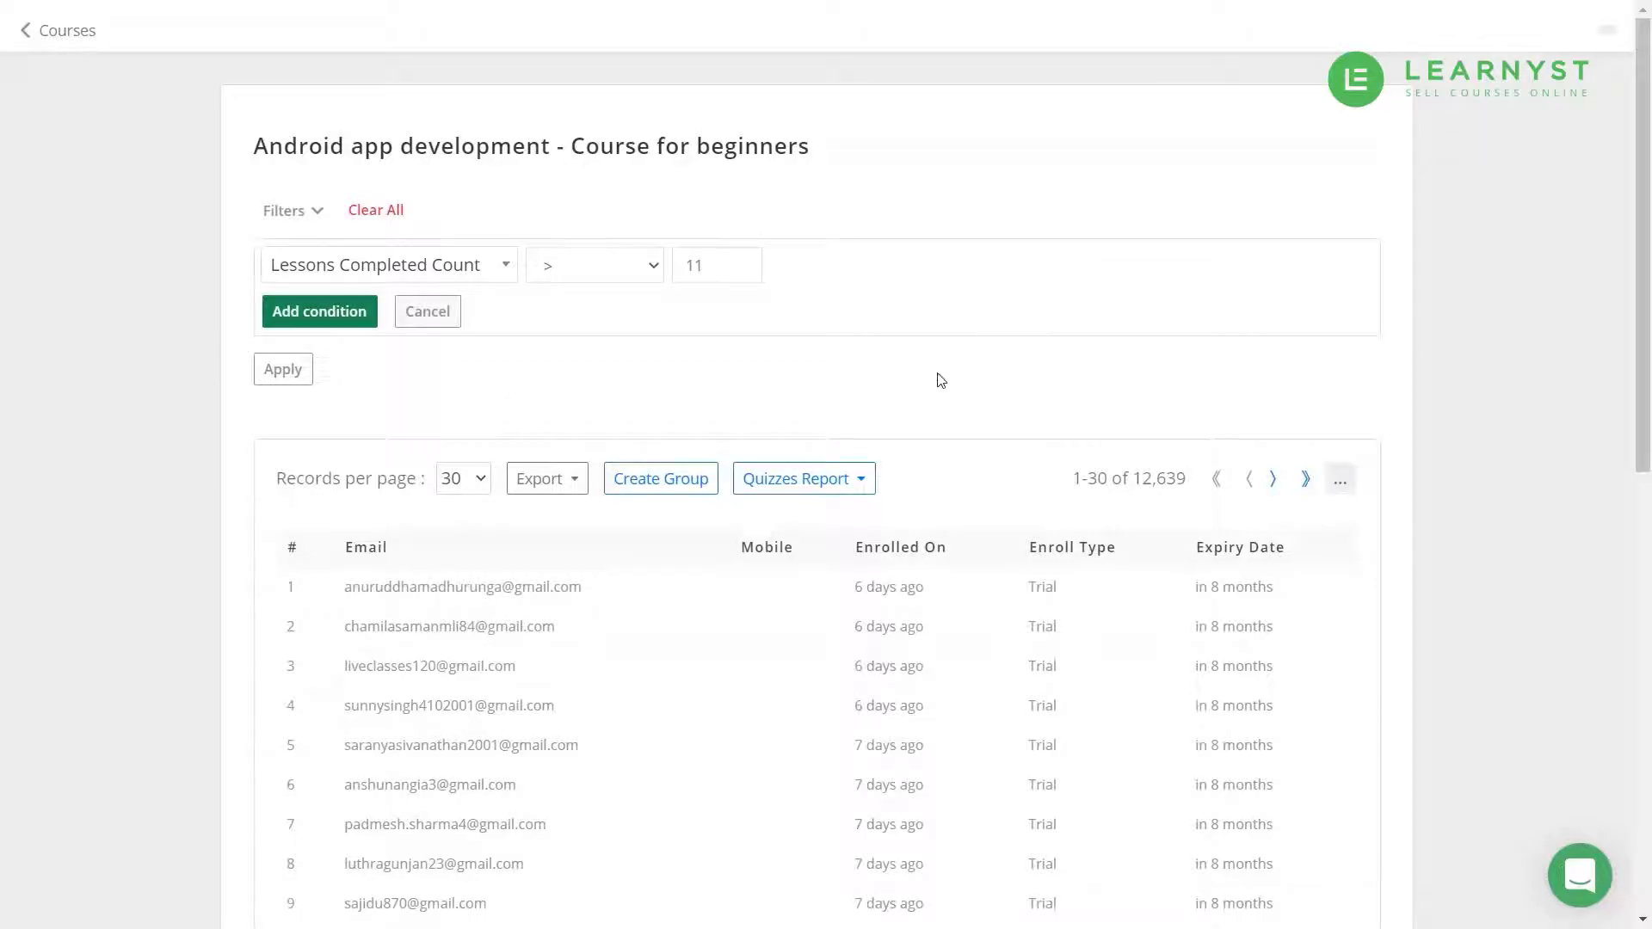
Save the filtered learners as a new group named 'Active Group'.
{"action": "left_click", "coordinate": [680, 485]}
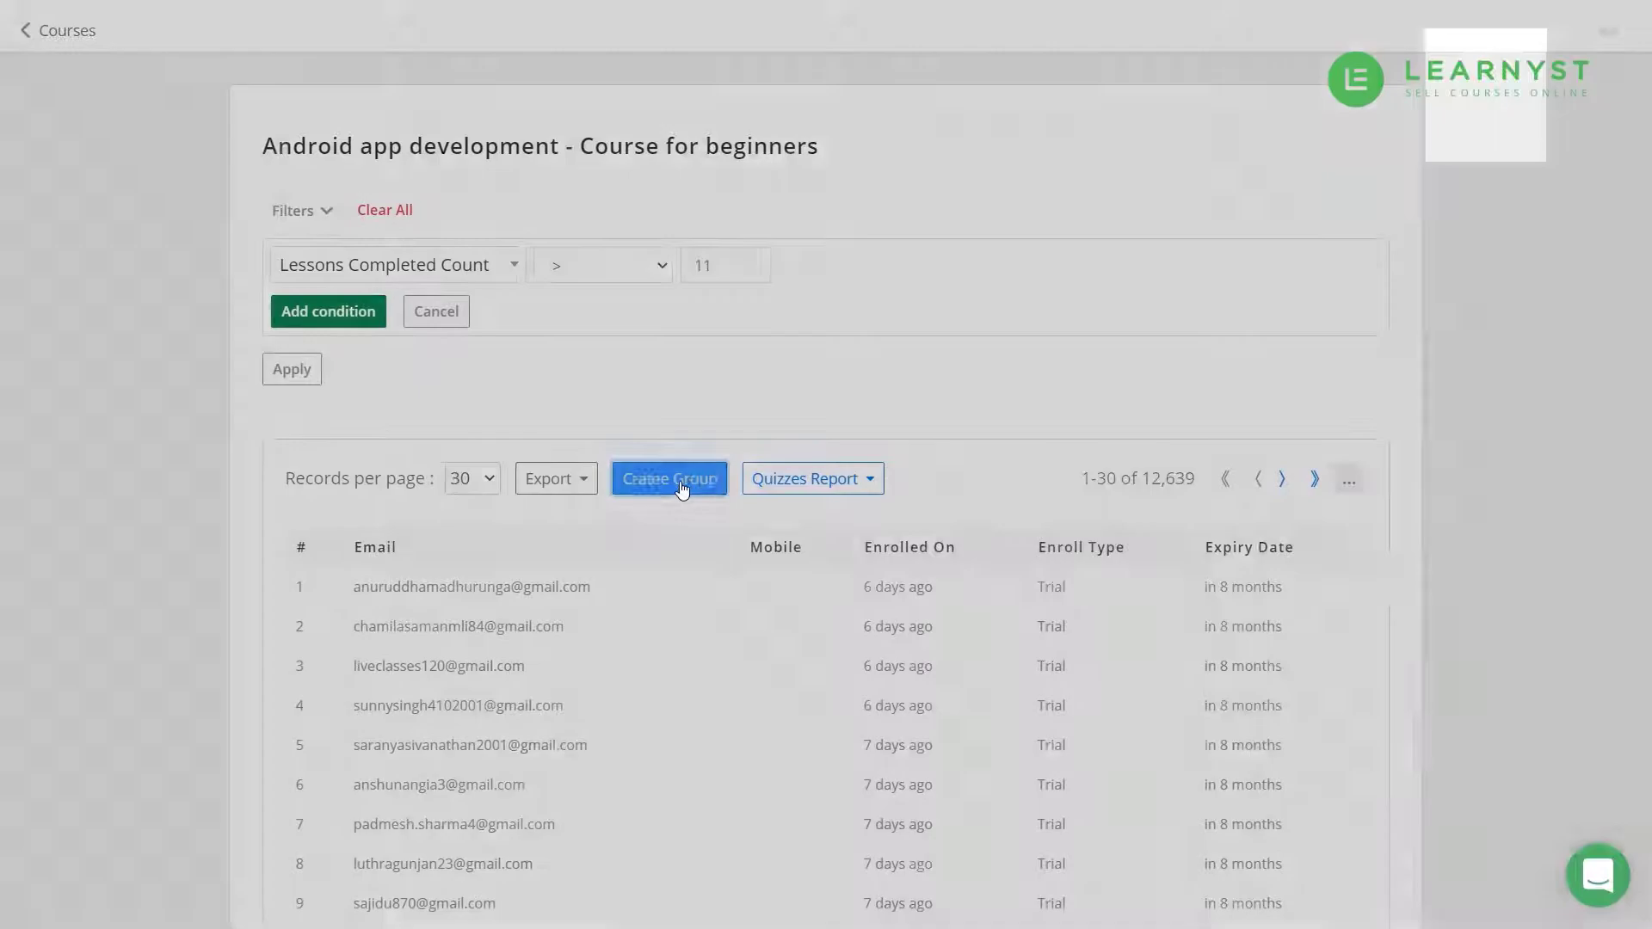
{"action": "left_click", "coordinate": [772, 140]}
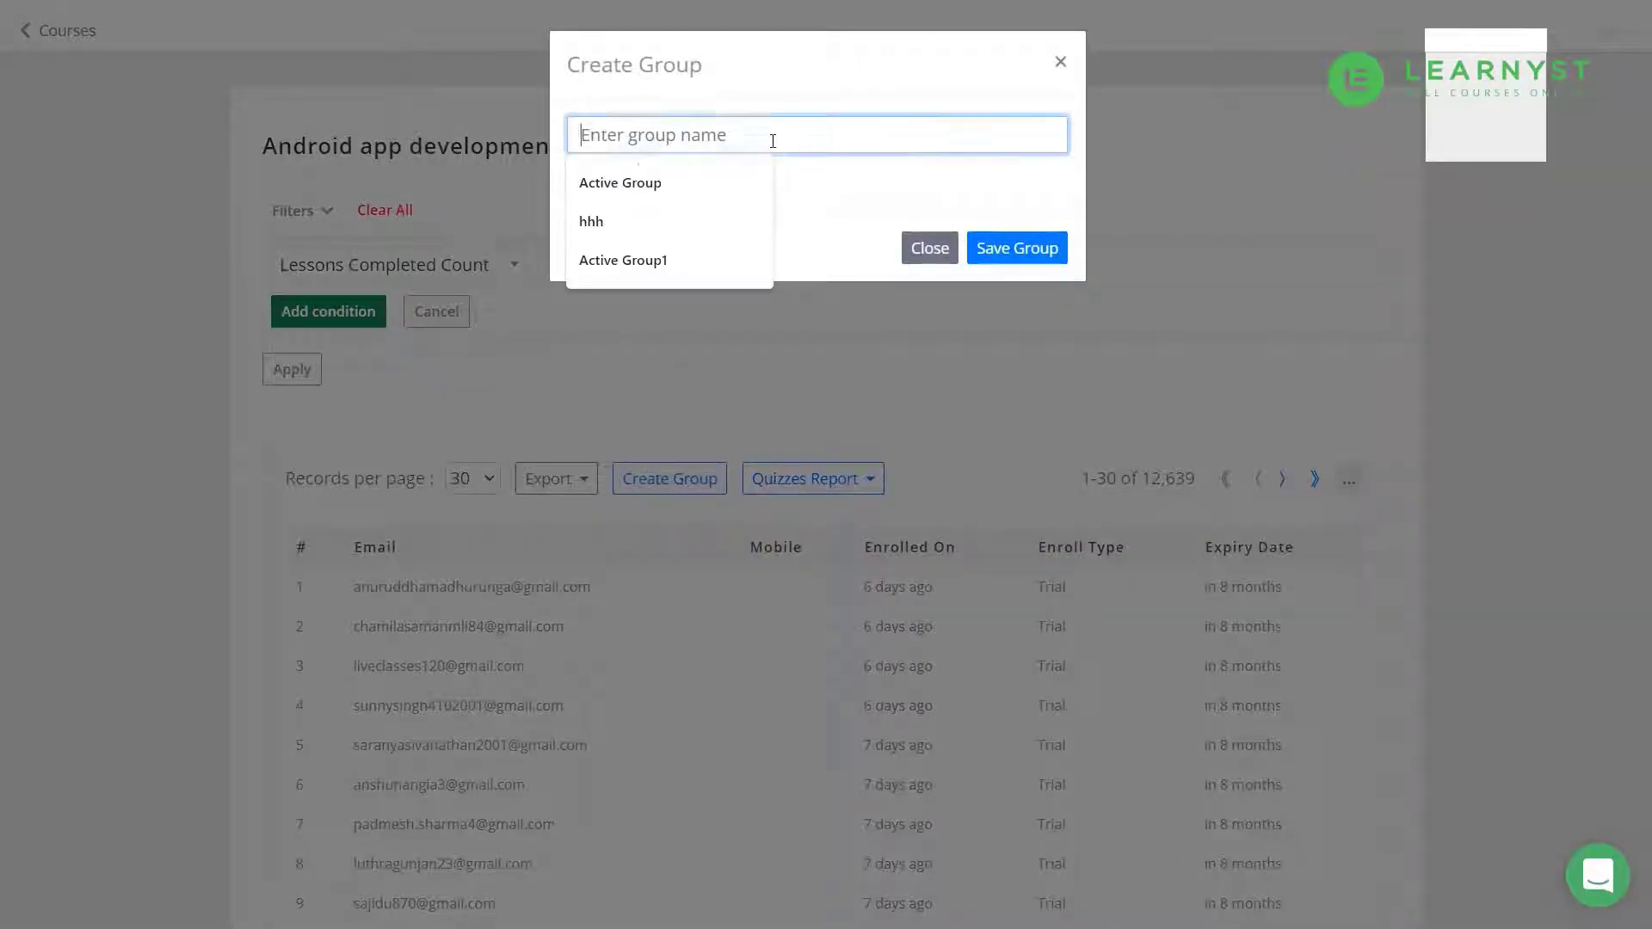
{"action": "type", "text": "Active Group"}
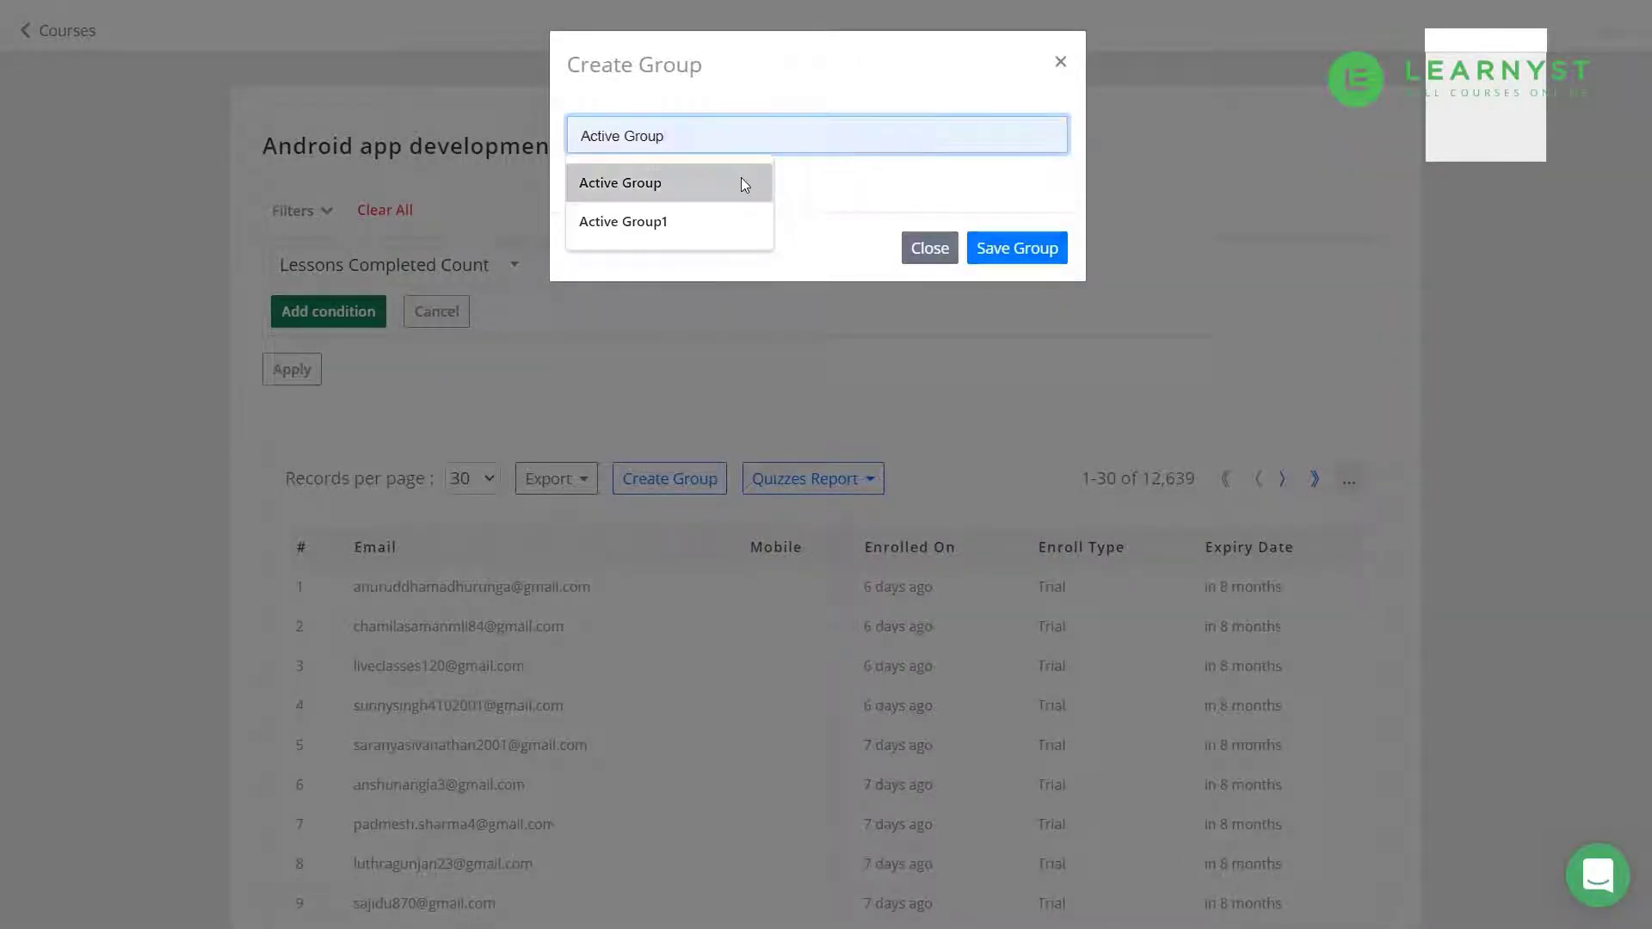
{"action": "left_click", "coordinate": [745, 183]}
{"action": "left_click", "coordinate": [1017, 247]}
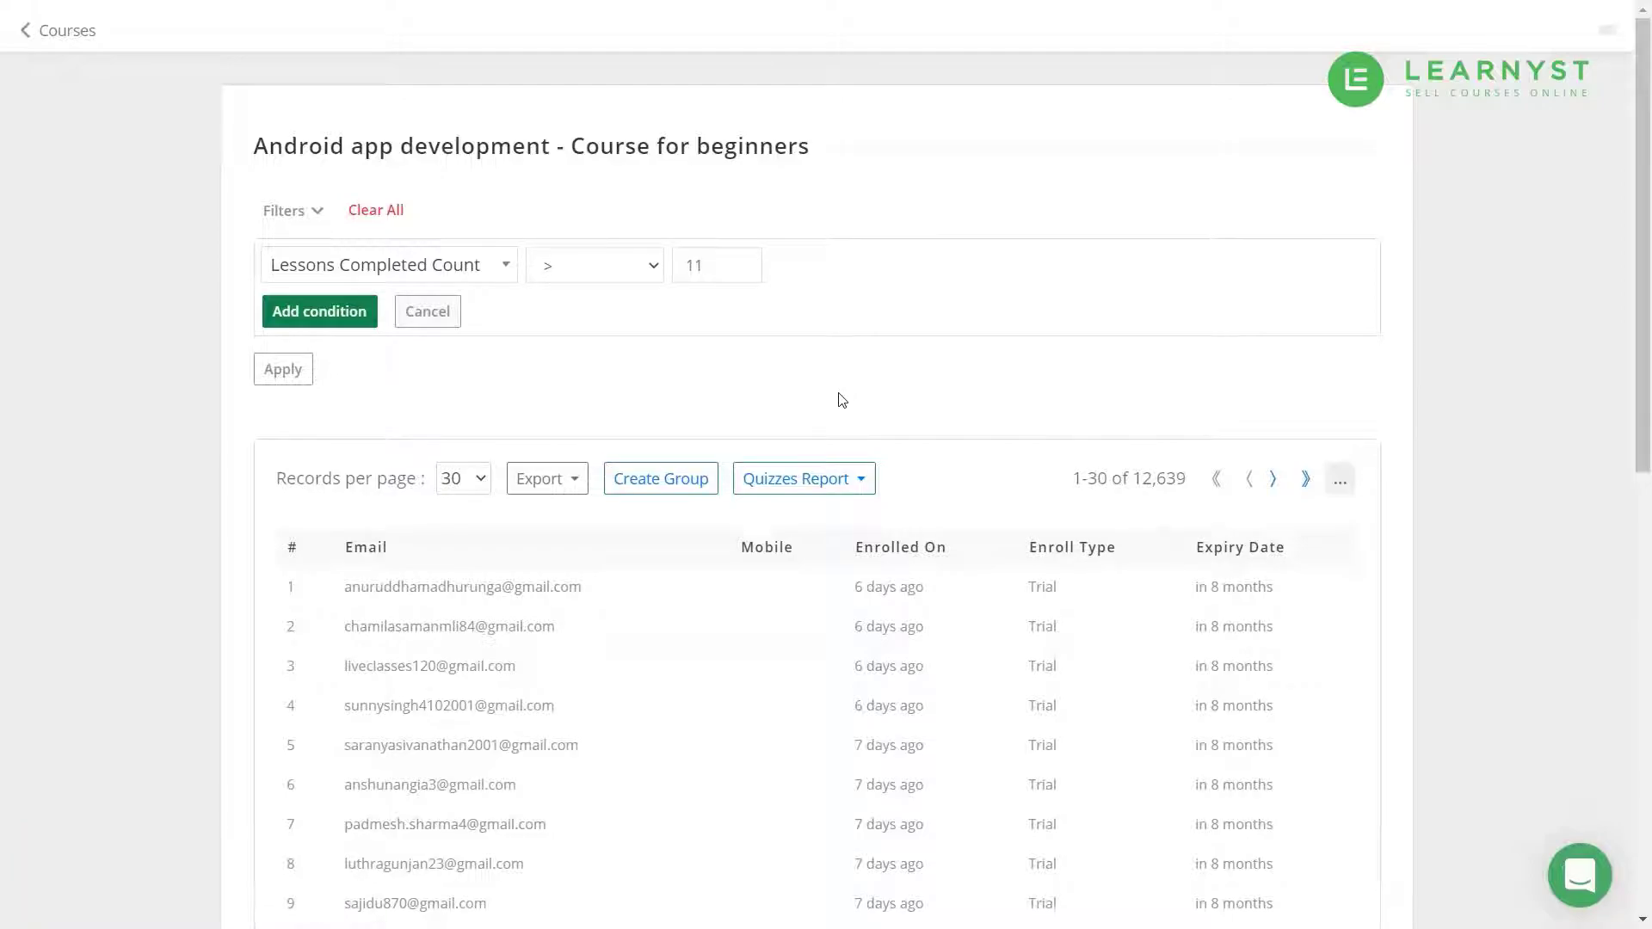
{"action": "left_click", "coordinate": [865, 481]}
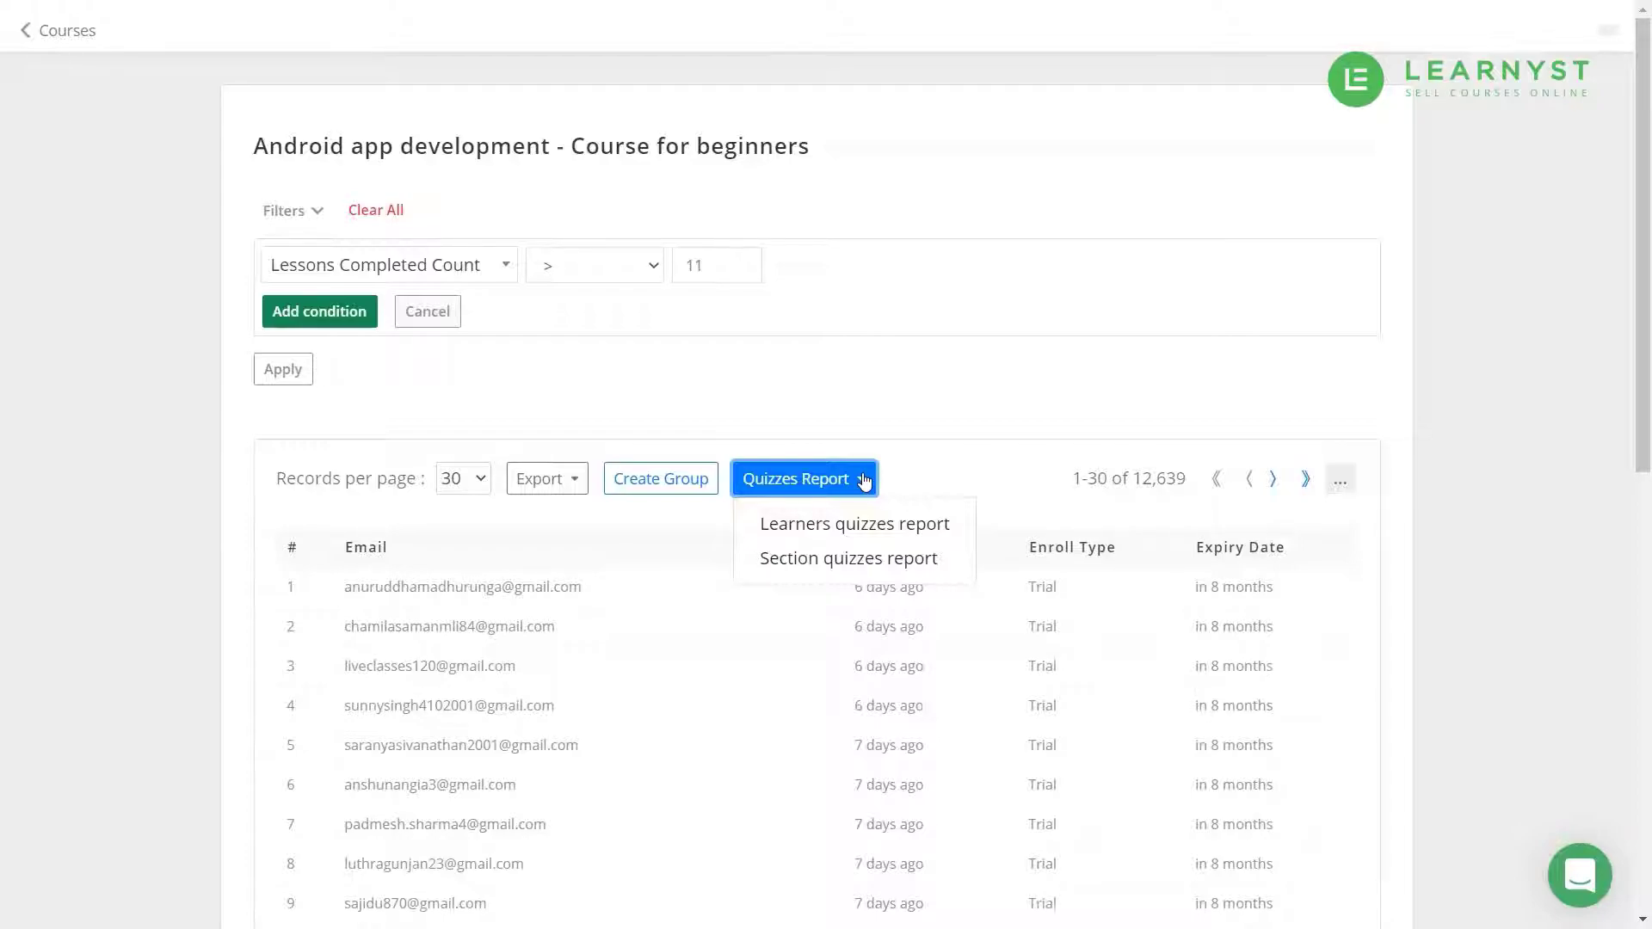
Open the Section quizzes report and drill into the Introduction-Section Quiz.
{"action": "left_click", "coordinate": [884, 562]}
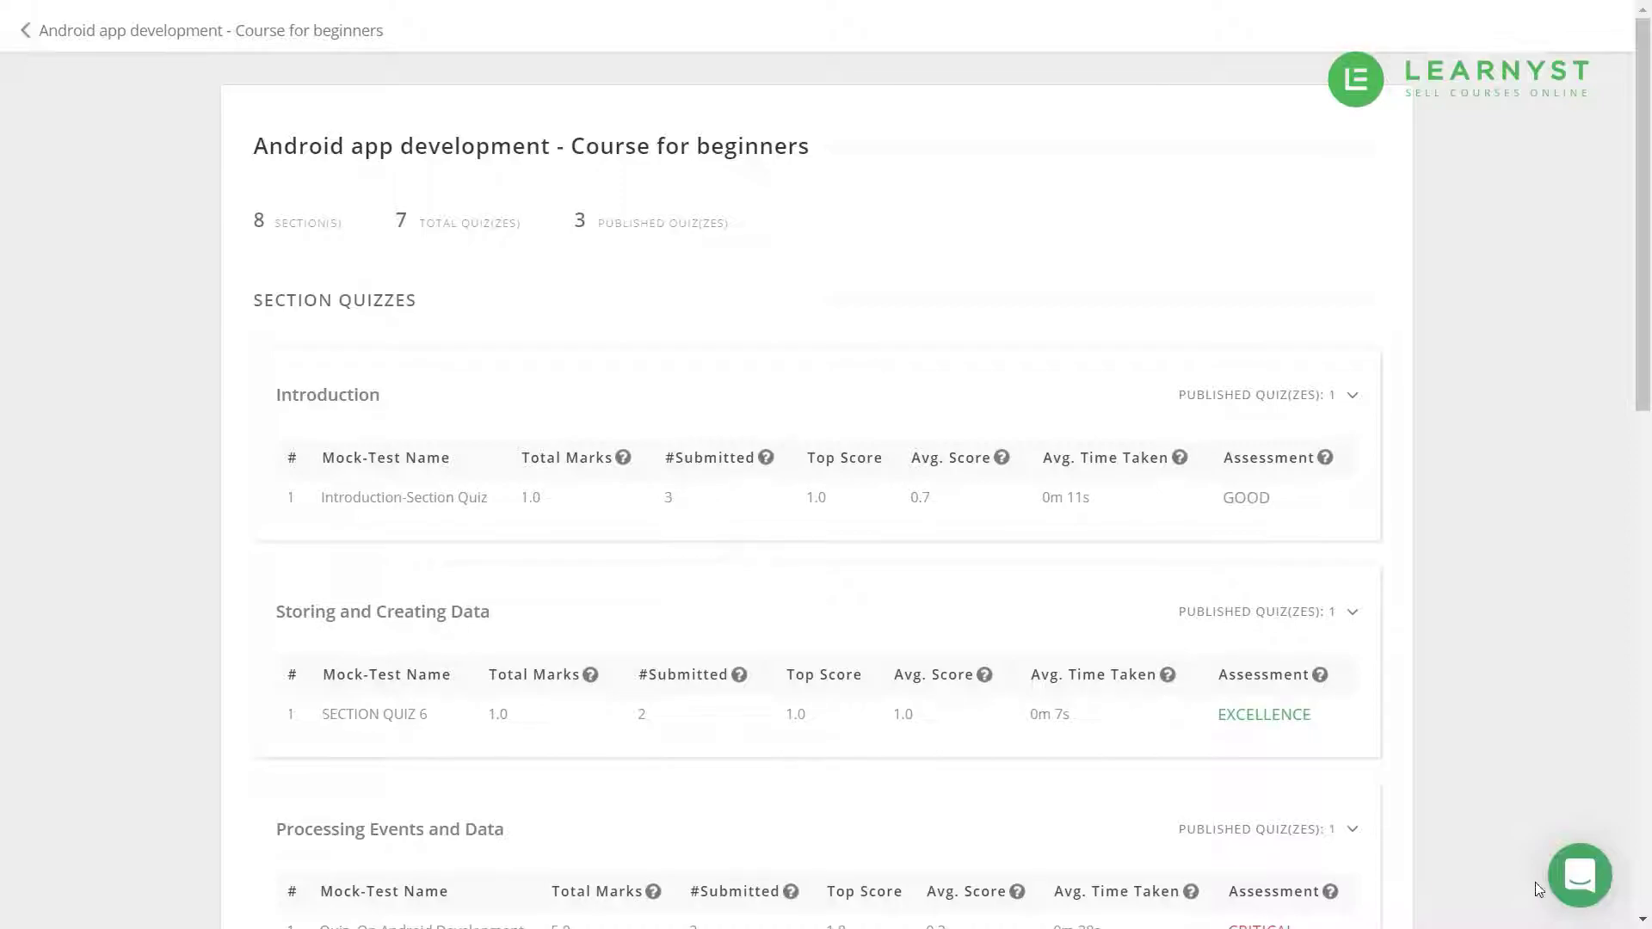
{"action": "middle_click", "coordinate": [1510, 811]}
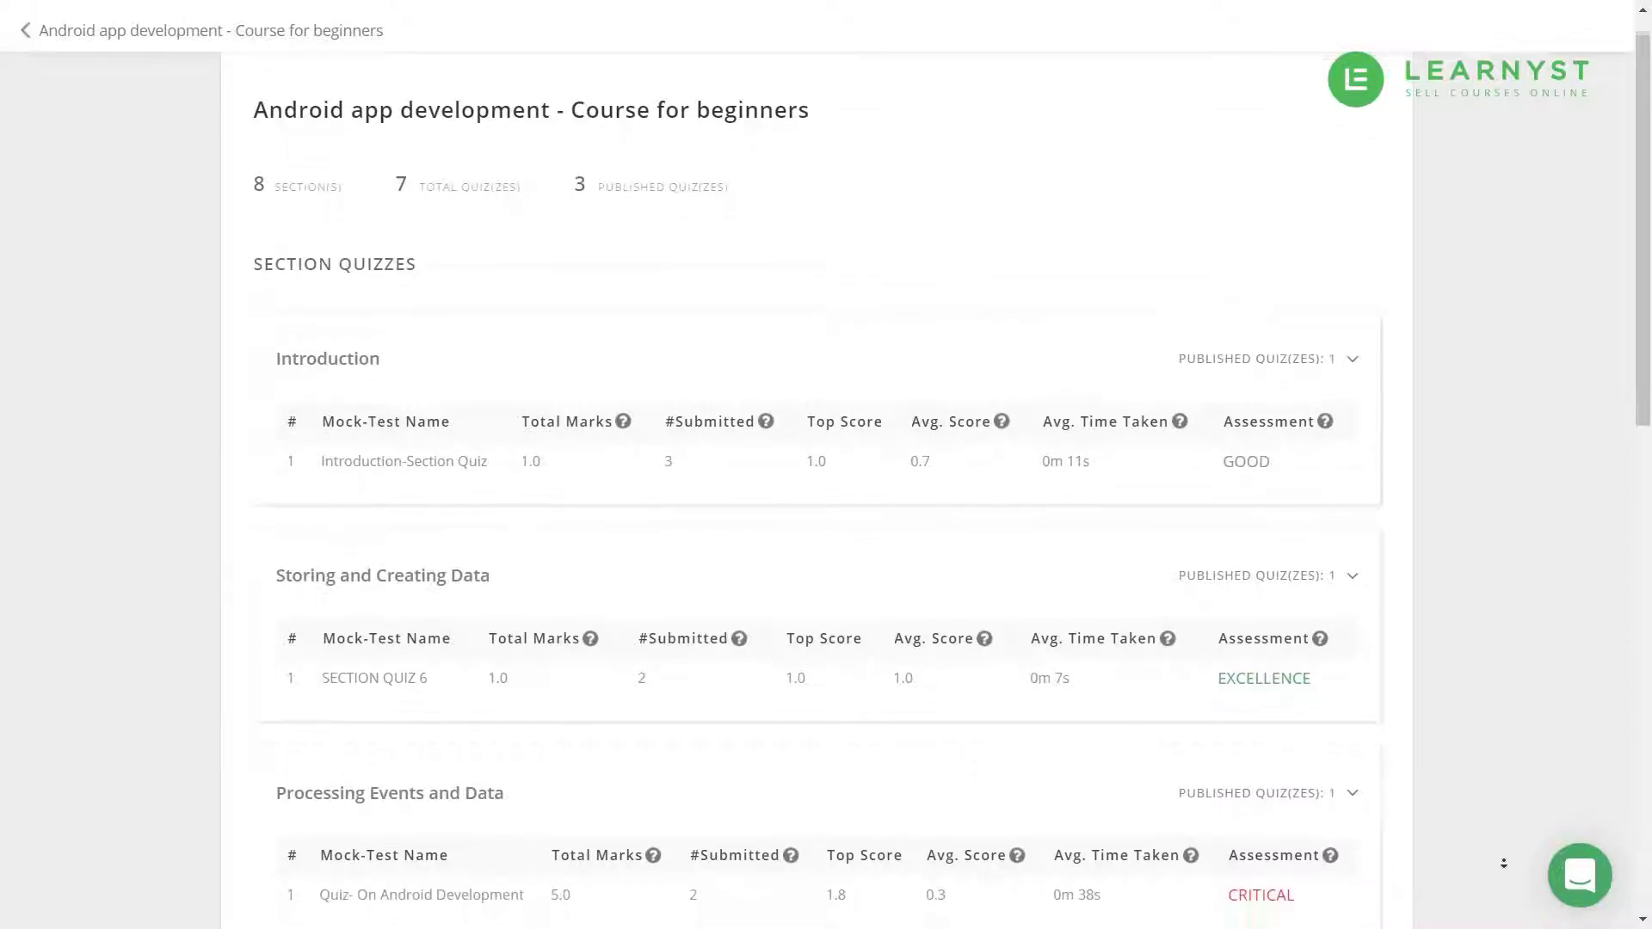
{"action": "left_click", "coordinate": [1505, 862]}
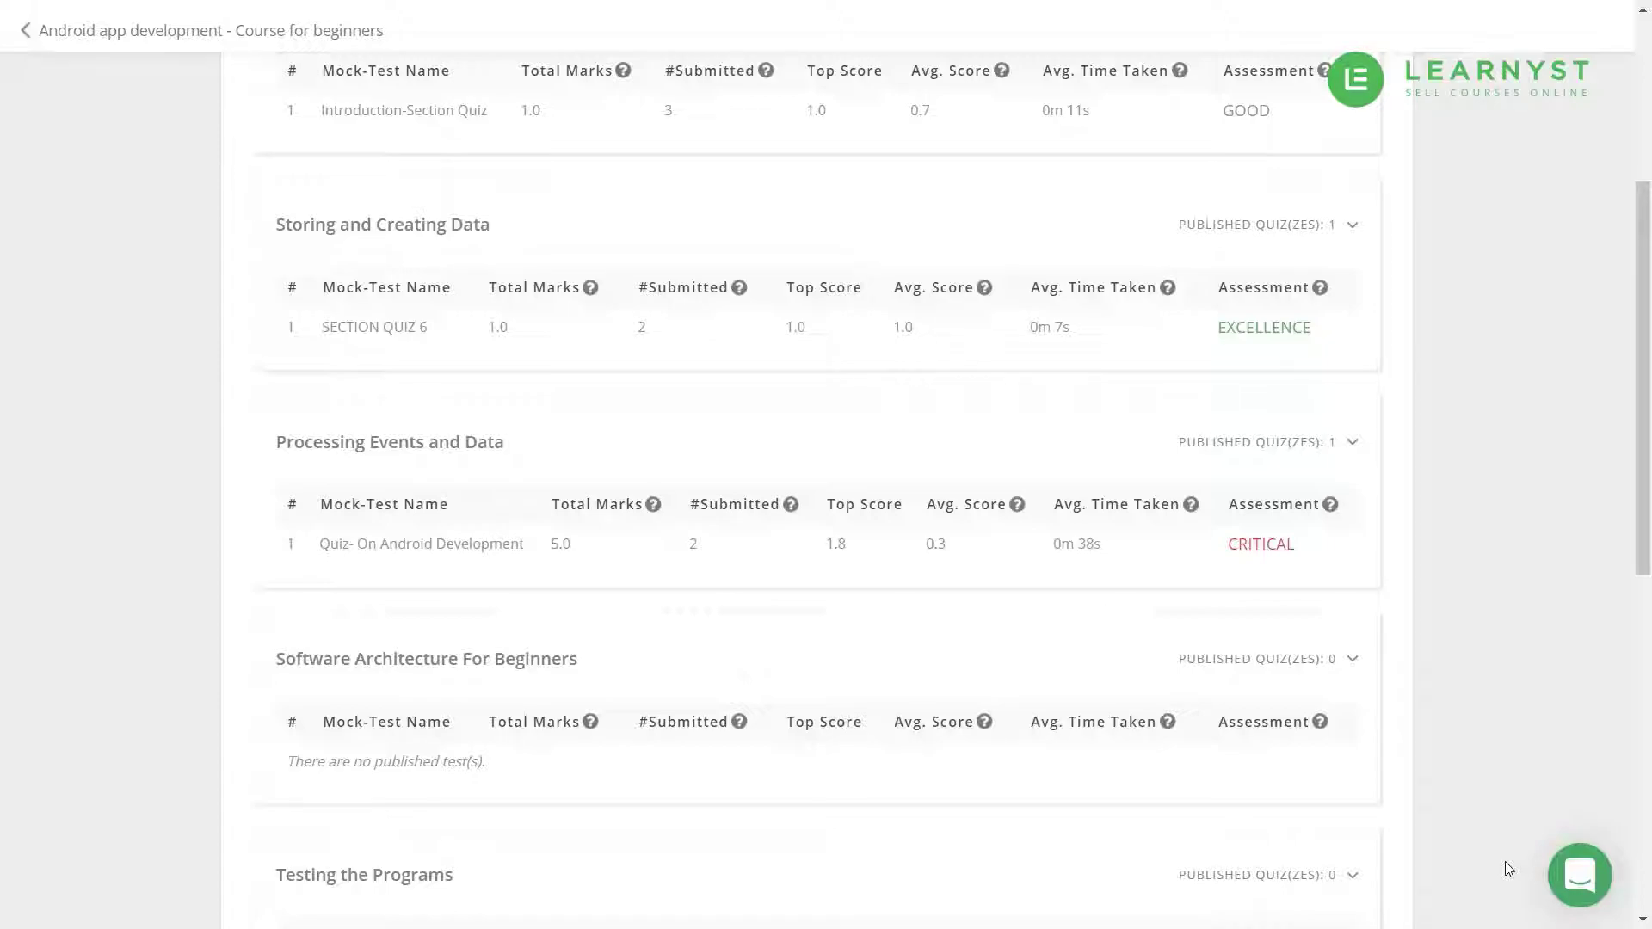
{"action": "left_click", "coordinate": [423, 112]}
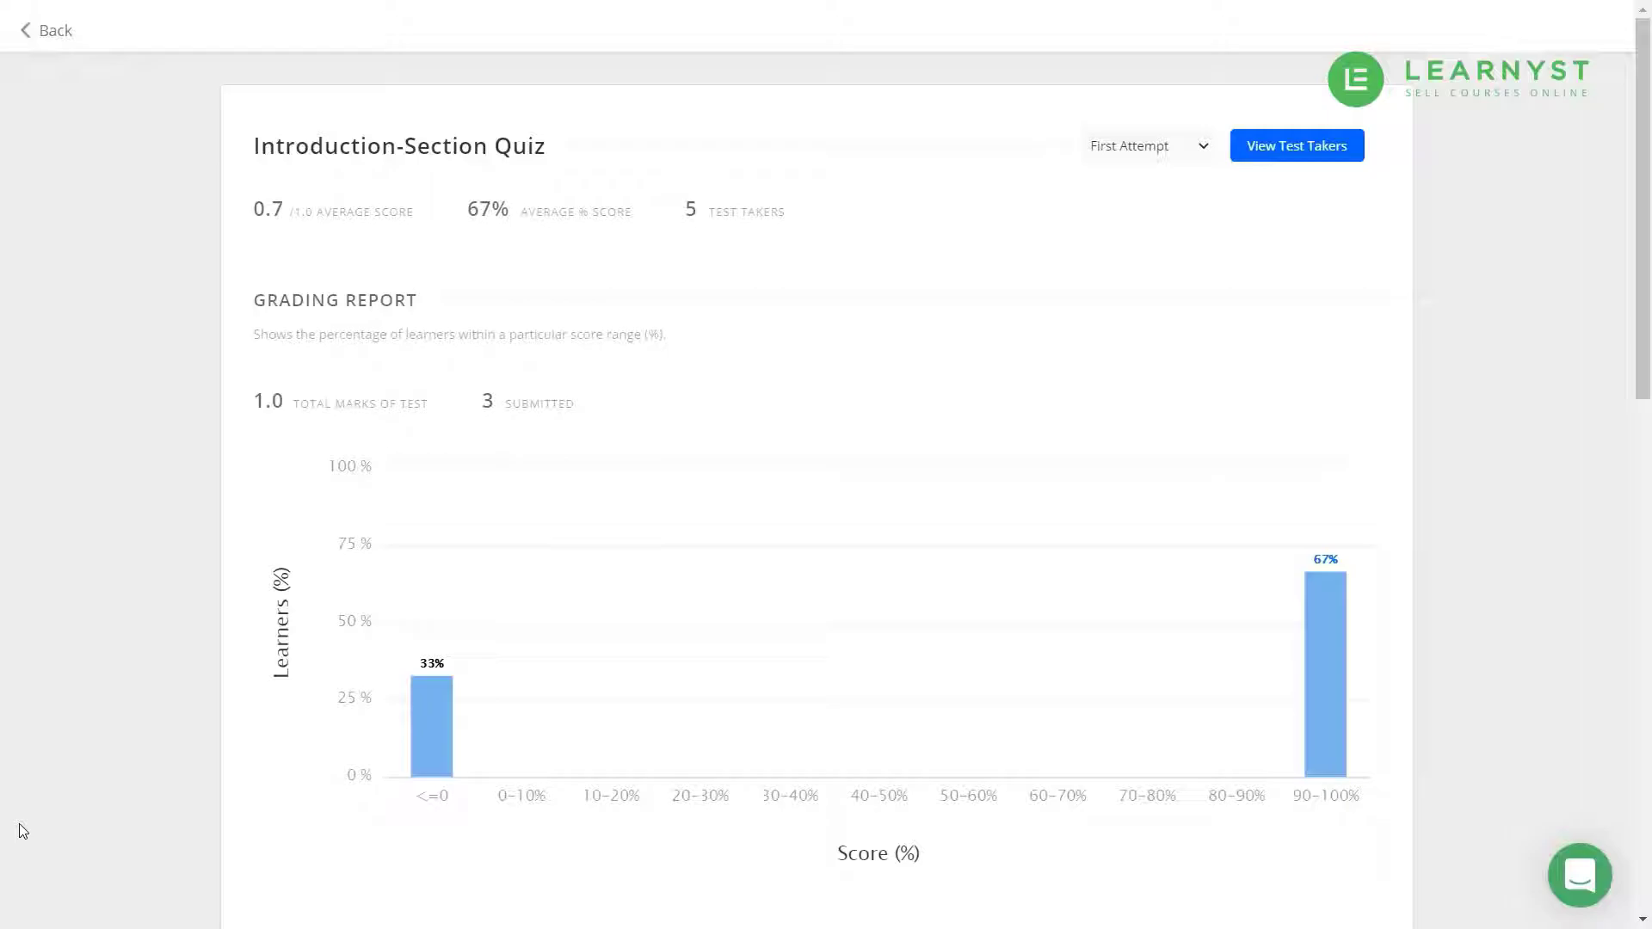
Review the quiz's progress, score summary and answer distribution, then choose Learners quizzes report.
{"action": "scroll", "coordinate": [15, 852], "scroll_direction": "down", "scroll_amount": 2}
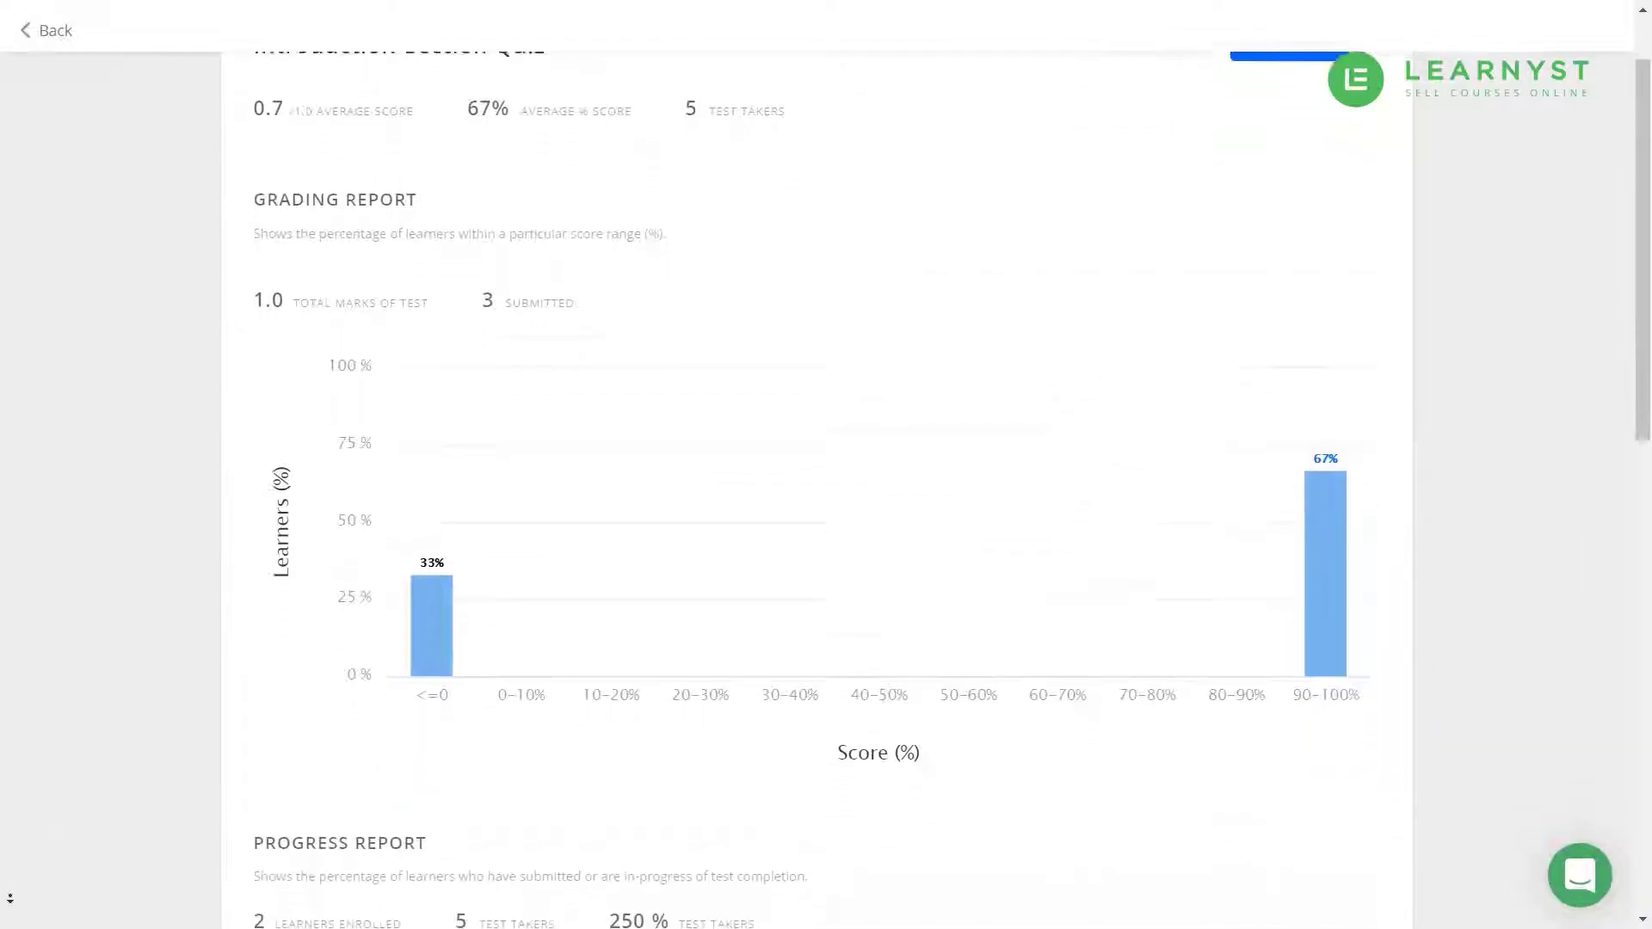
{"action": "scroll", "coordinate": [9, 898], "scroll_direction": "down", "scroll_amount": 6}
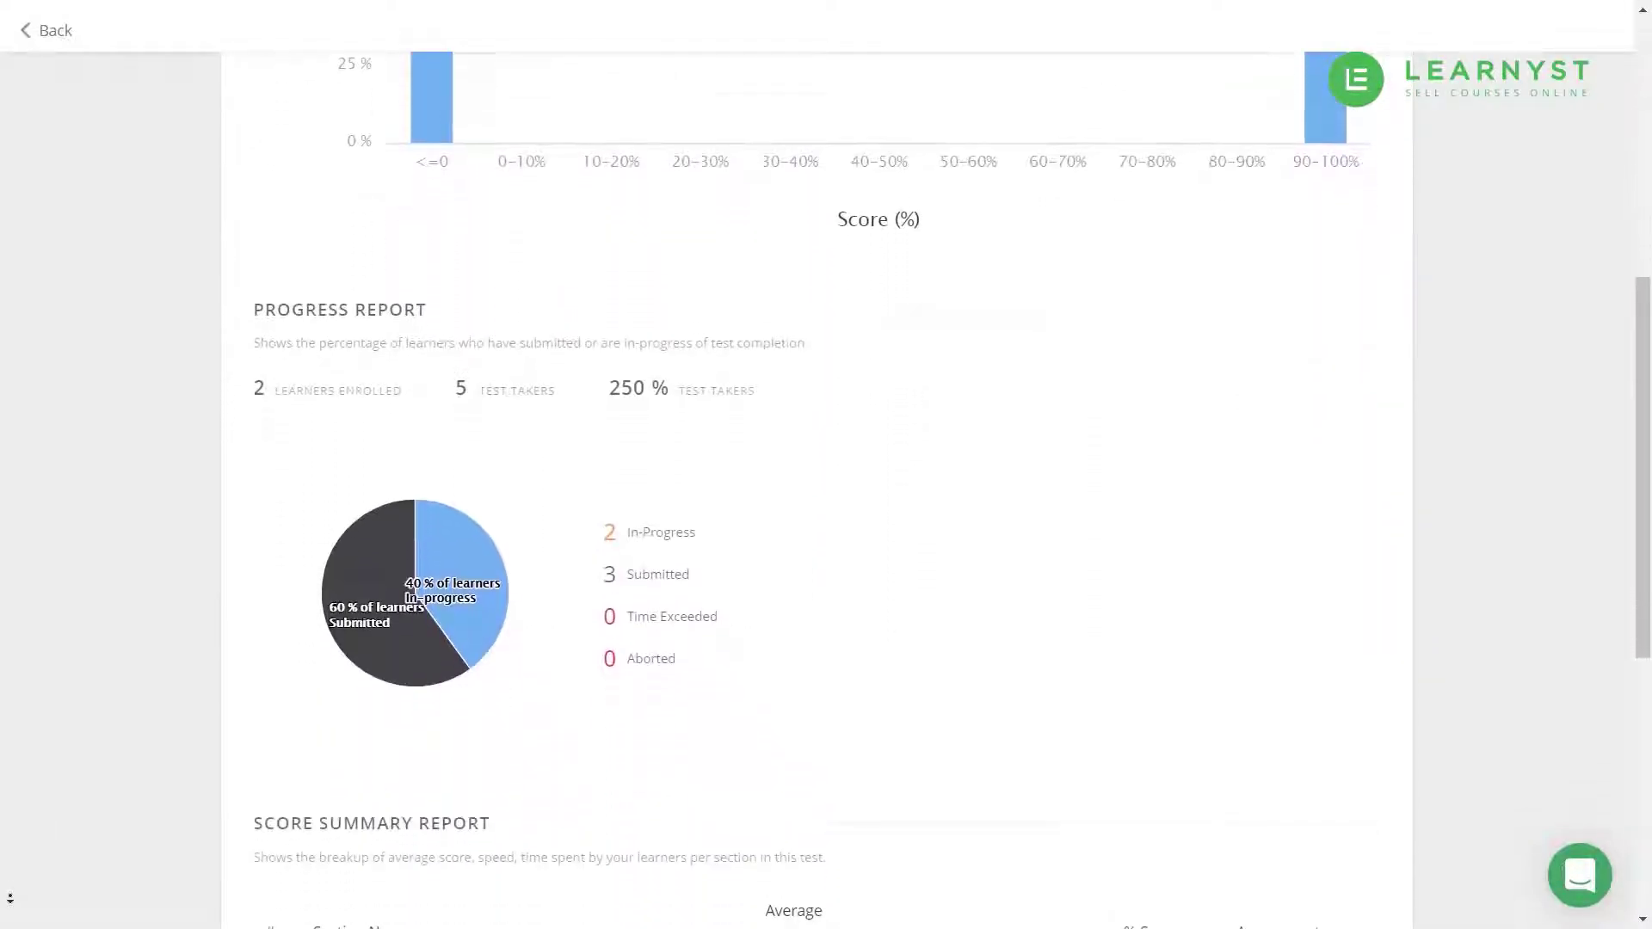
{"action": "scroll", "coordinate": [9, 898], "scroll_direction": "down", "scroll_amount": 6}
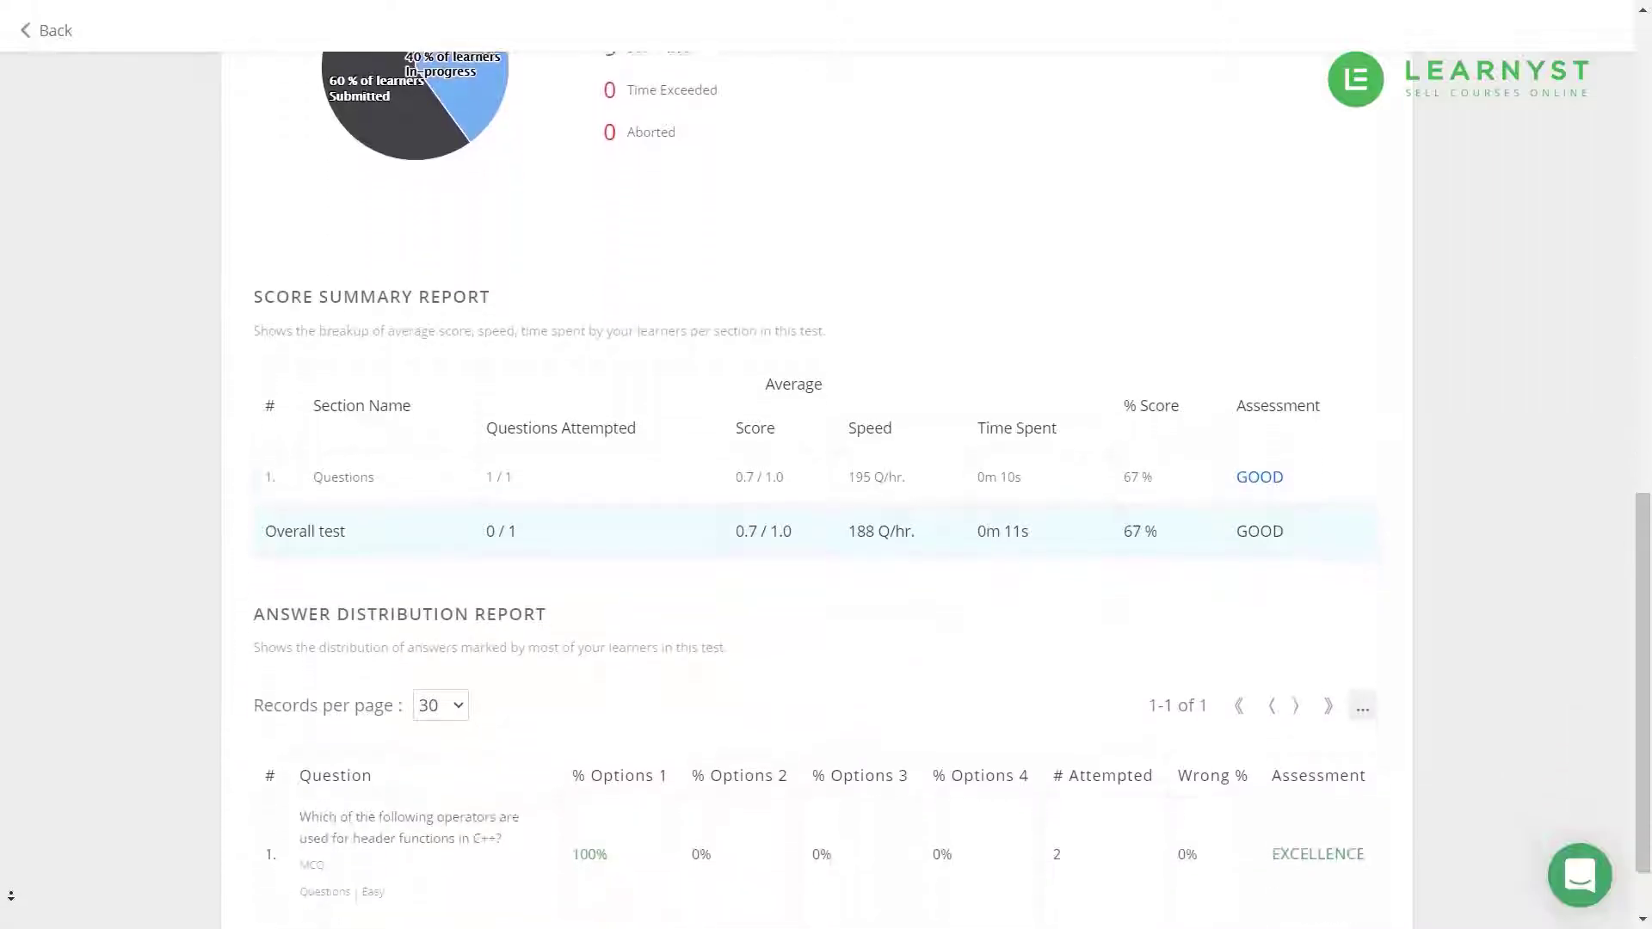
{"action": "scroll", "coordinate": [10, 896], "scroll_direction": "down", "scroll_amount": 1}
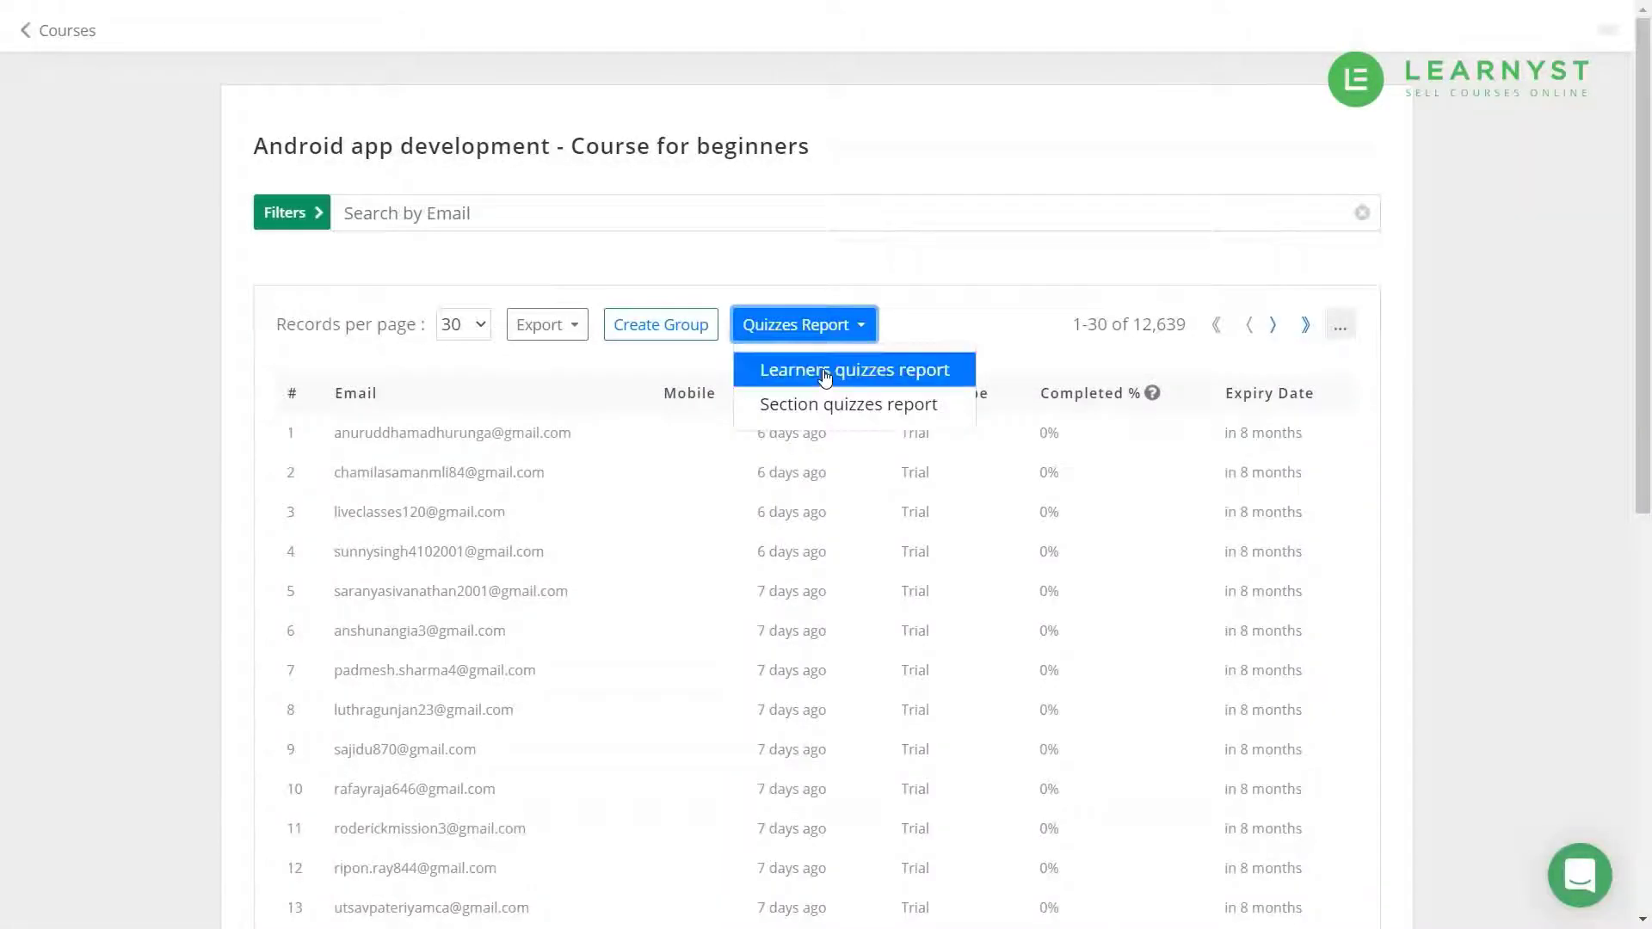
{"action": "left_click", "coordinate": [824, 373]}
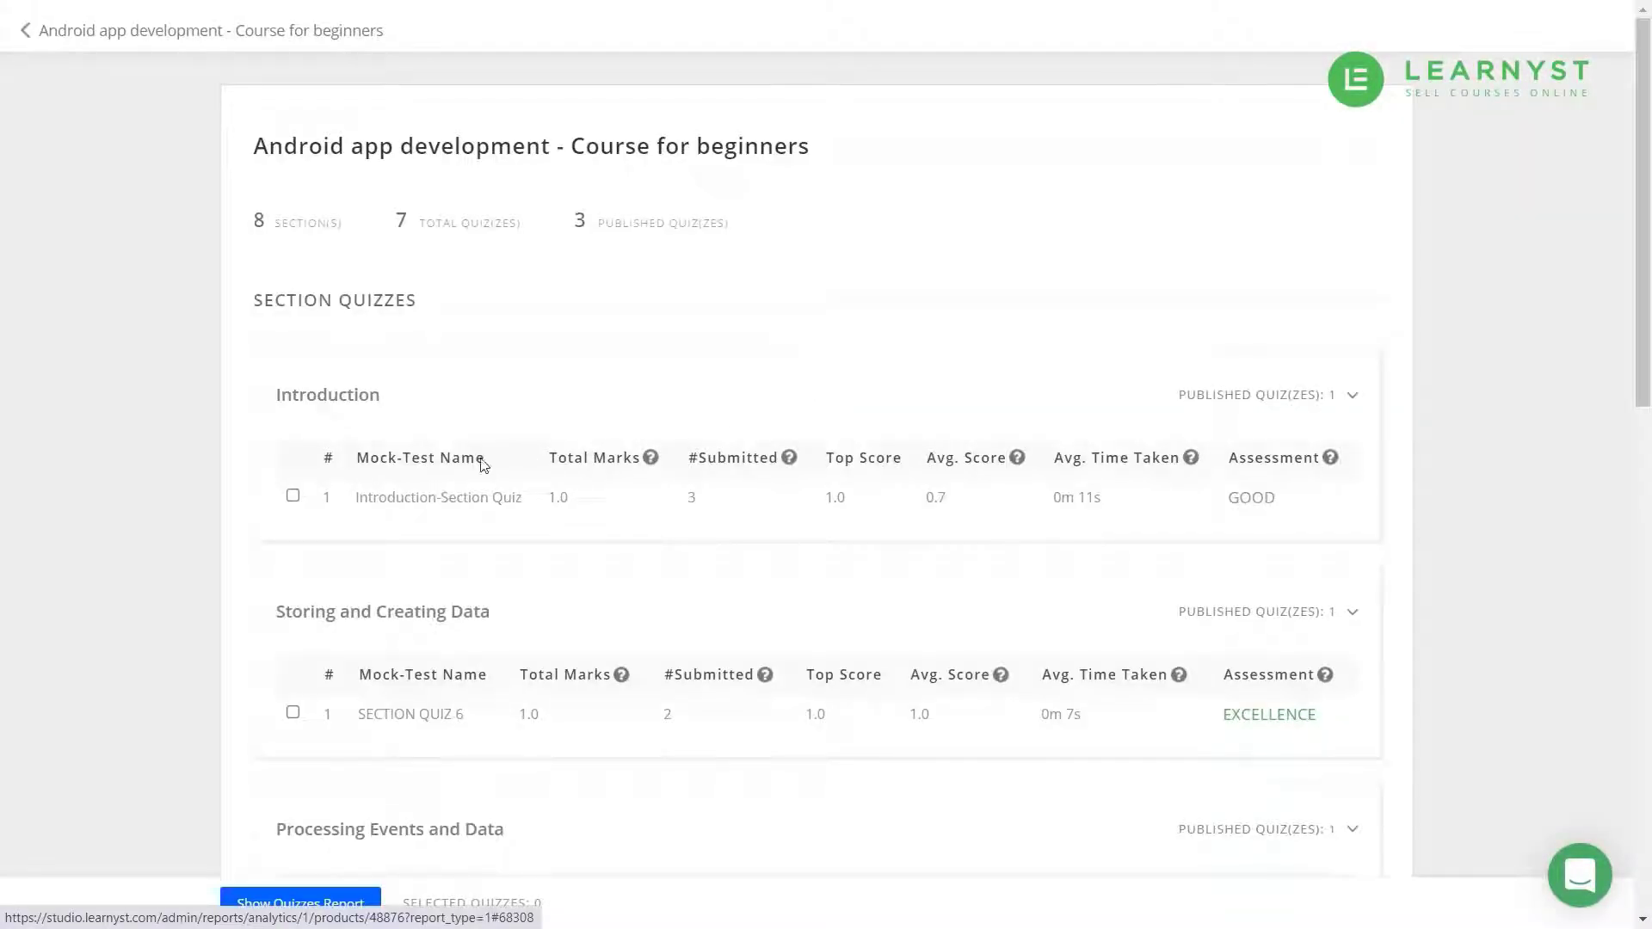
Generate the learners quiz report for the Introduction-Section Quiz.
{"action": "left_click", "coordinate": [294, 496]}
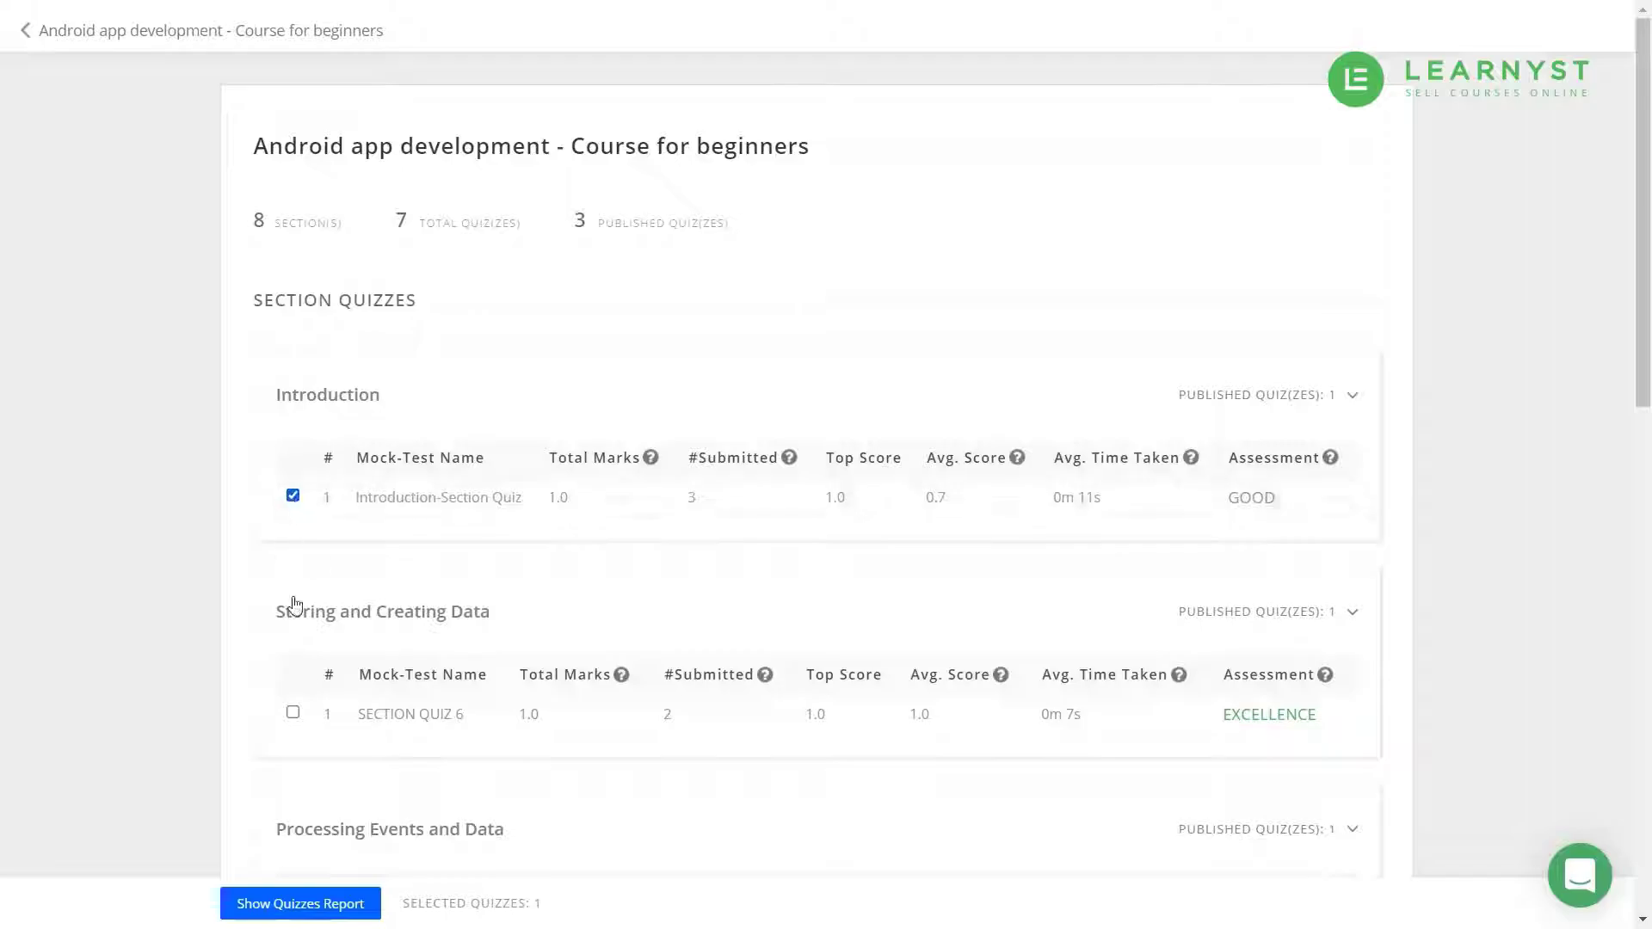
{"action": "left_click", "coordinate": [343, 903]}
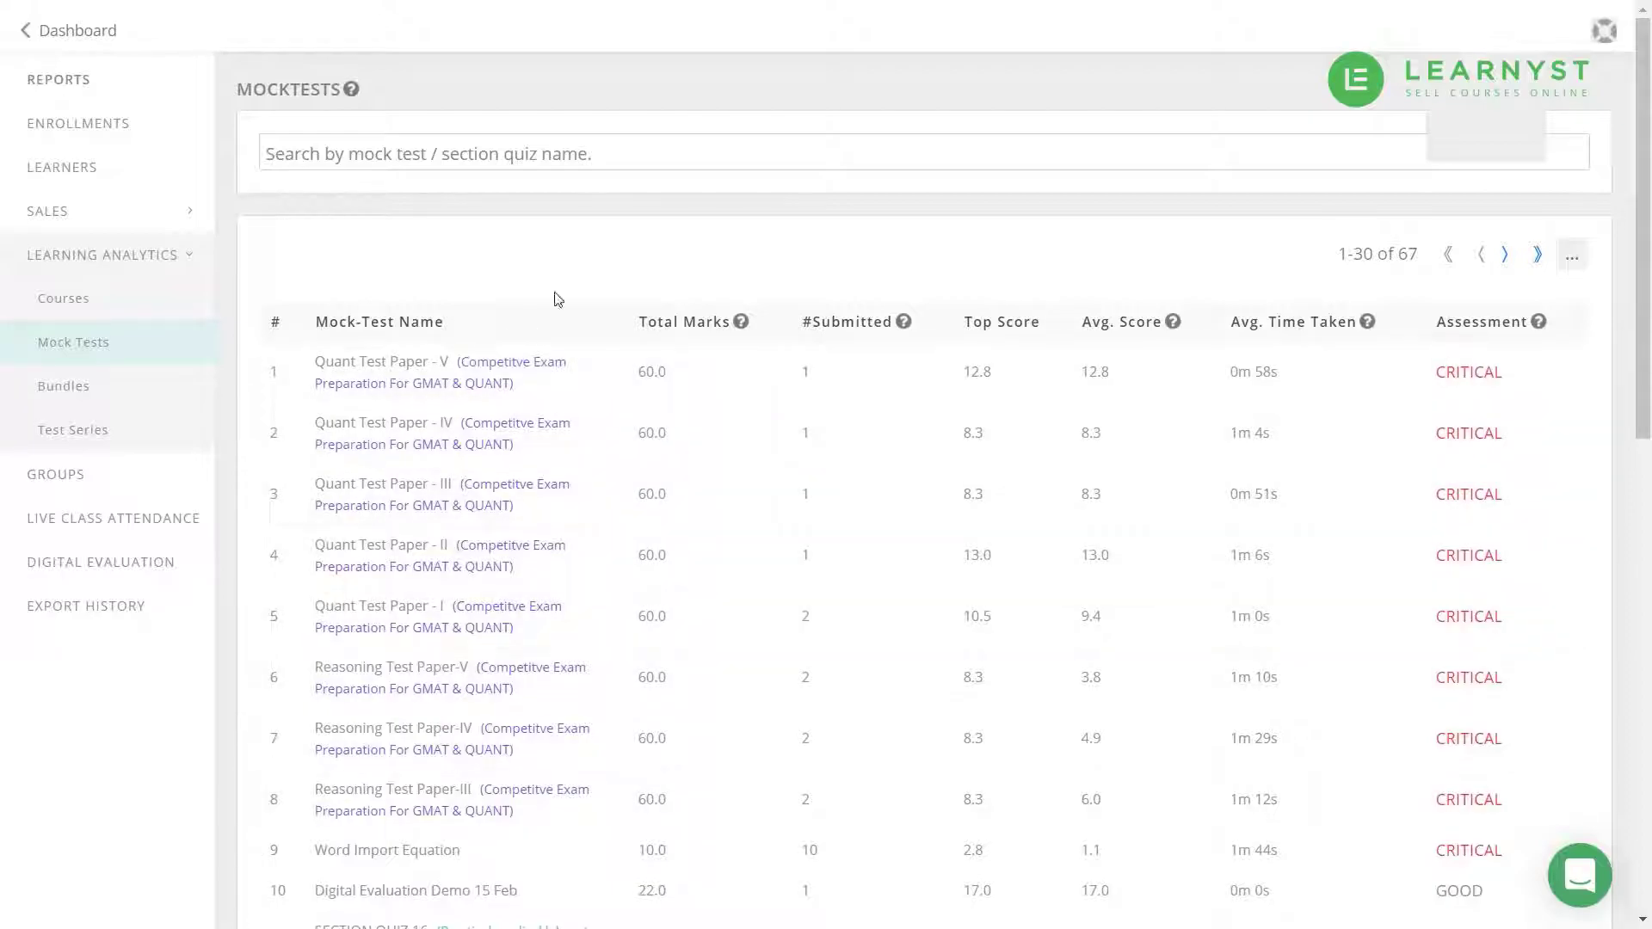
Search for Basic Math Test and open its report (8.6/54.0 average, 92 test takers).
{"action": "left_click", "coordinate": [680, 158]}
{"action": "left_click", "coordinate": [378, 225]}
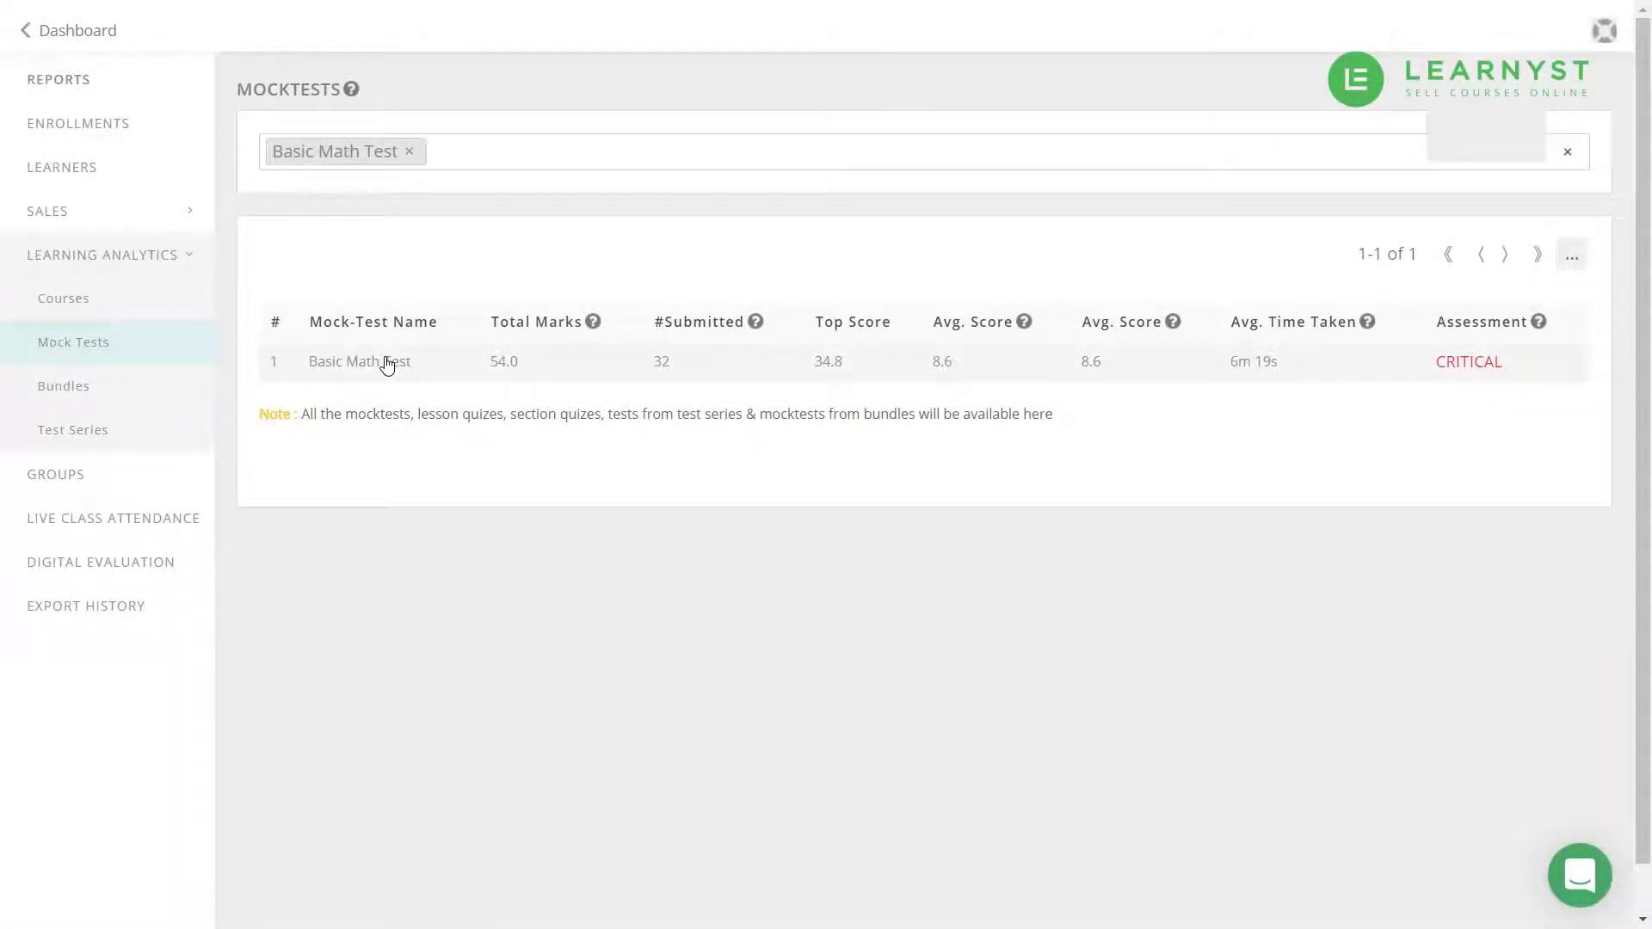
{"action": "left_click", "coordinate": [386, 362]}
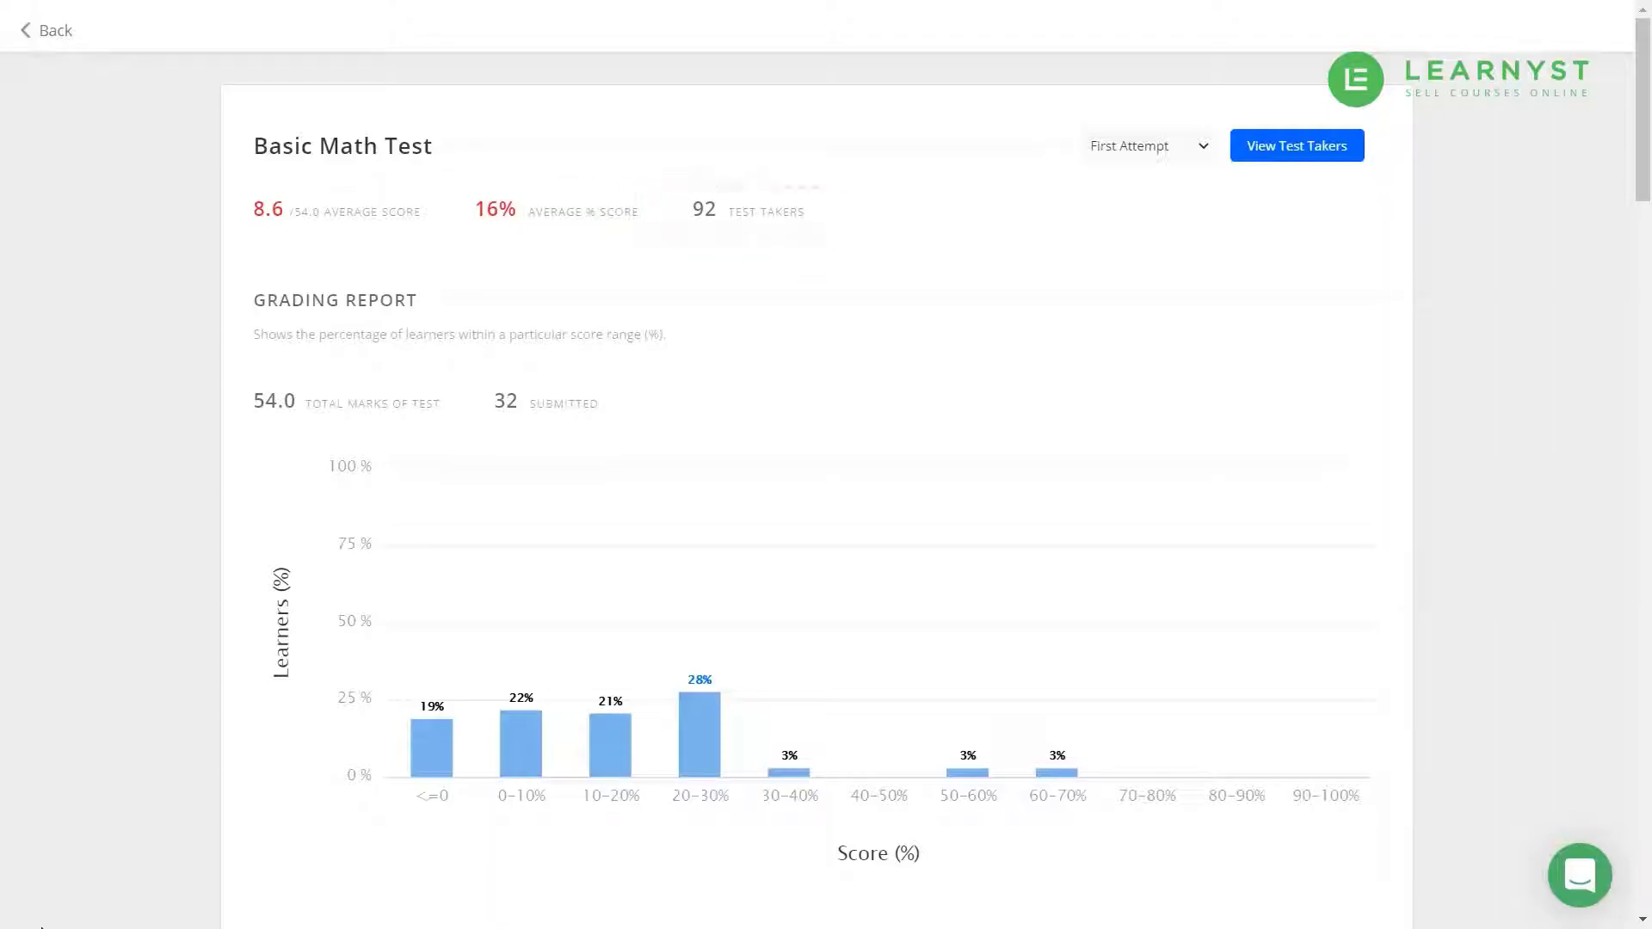
{"action": "left_click", "coordinate": [1201, 146]}
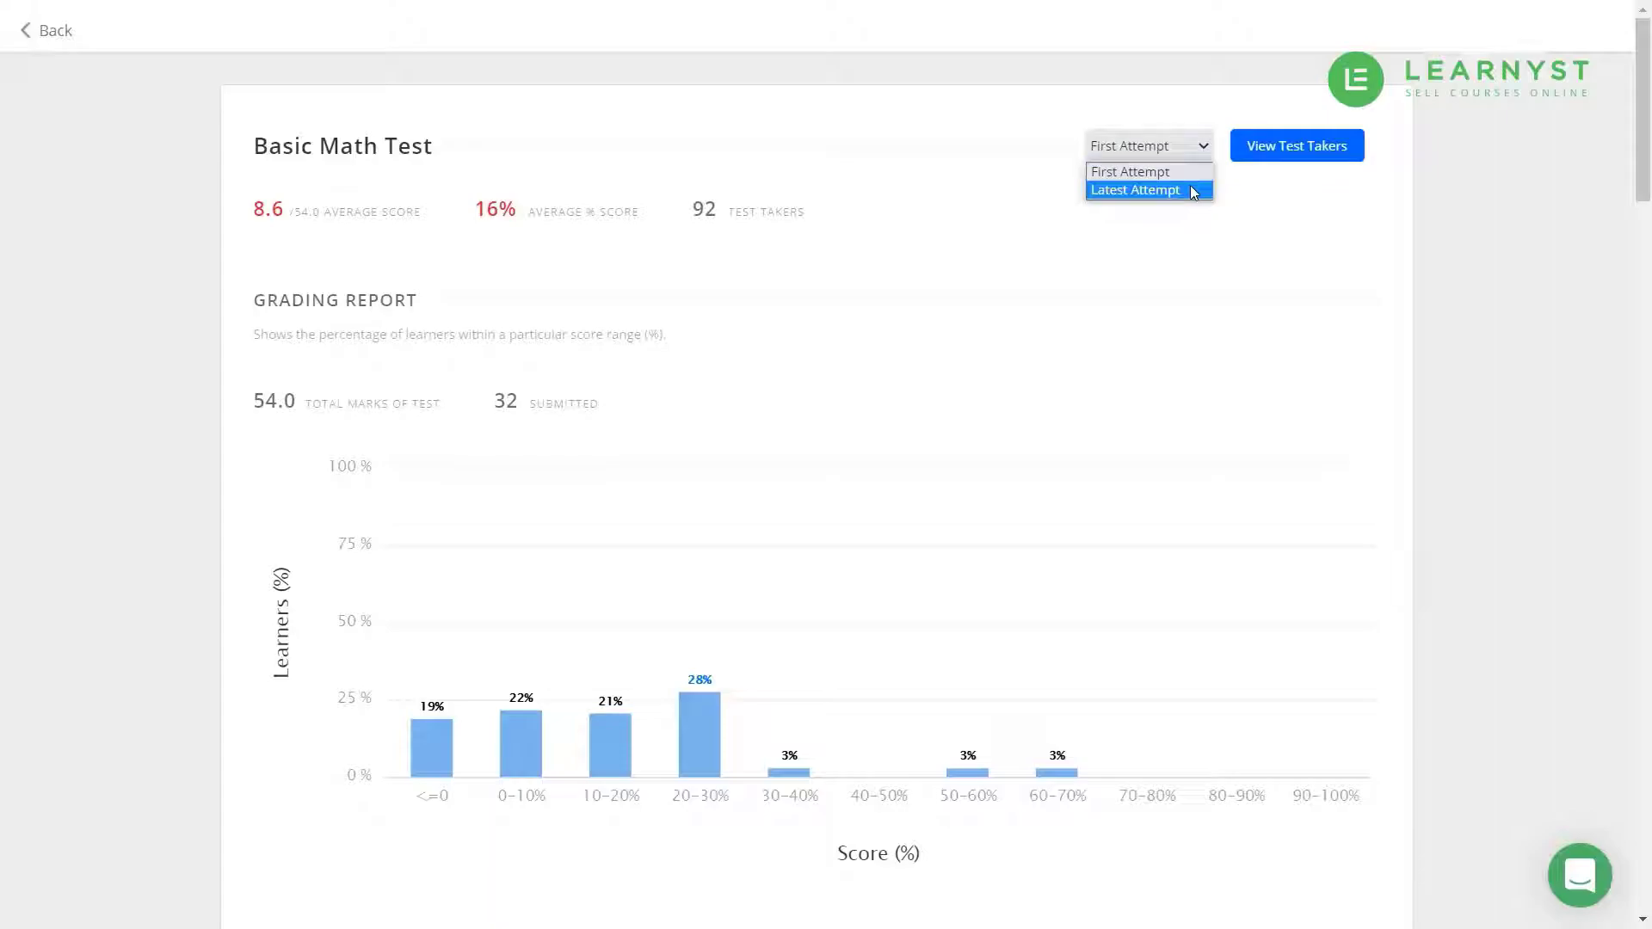
{"action": "left_click", "coordinate": [1195, 192]}
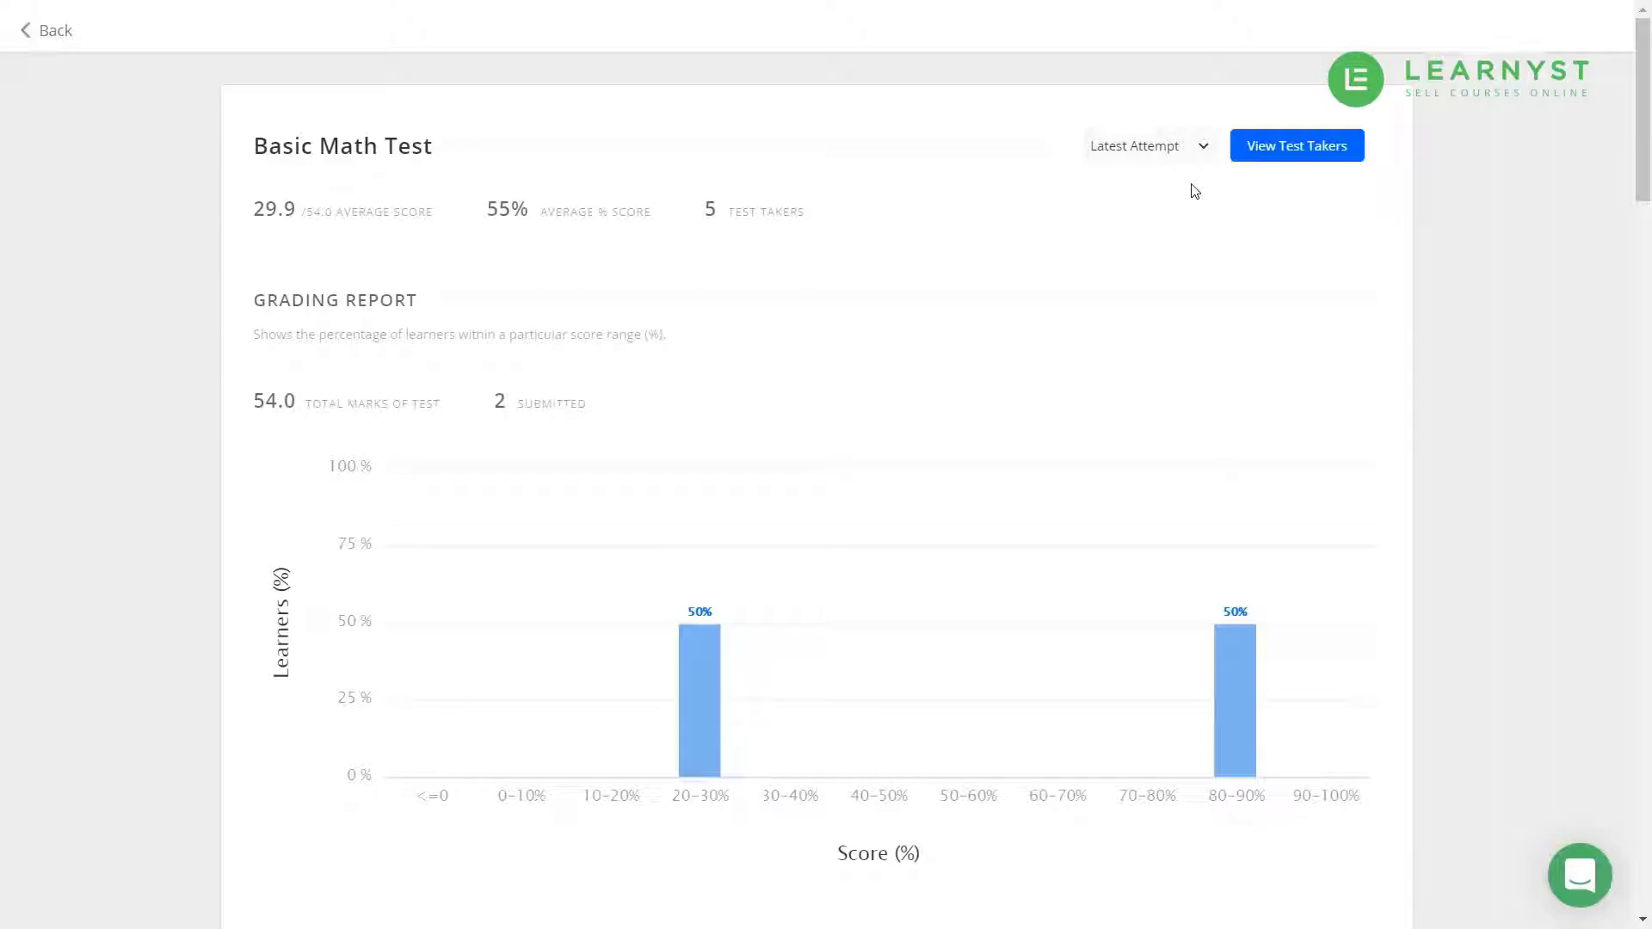
{"action": "left_click", "coordinate": [1193, 156]}
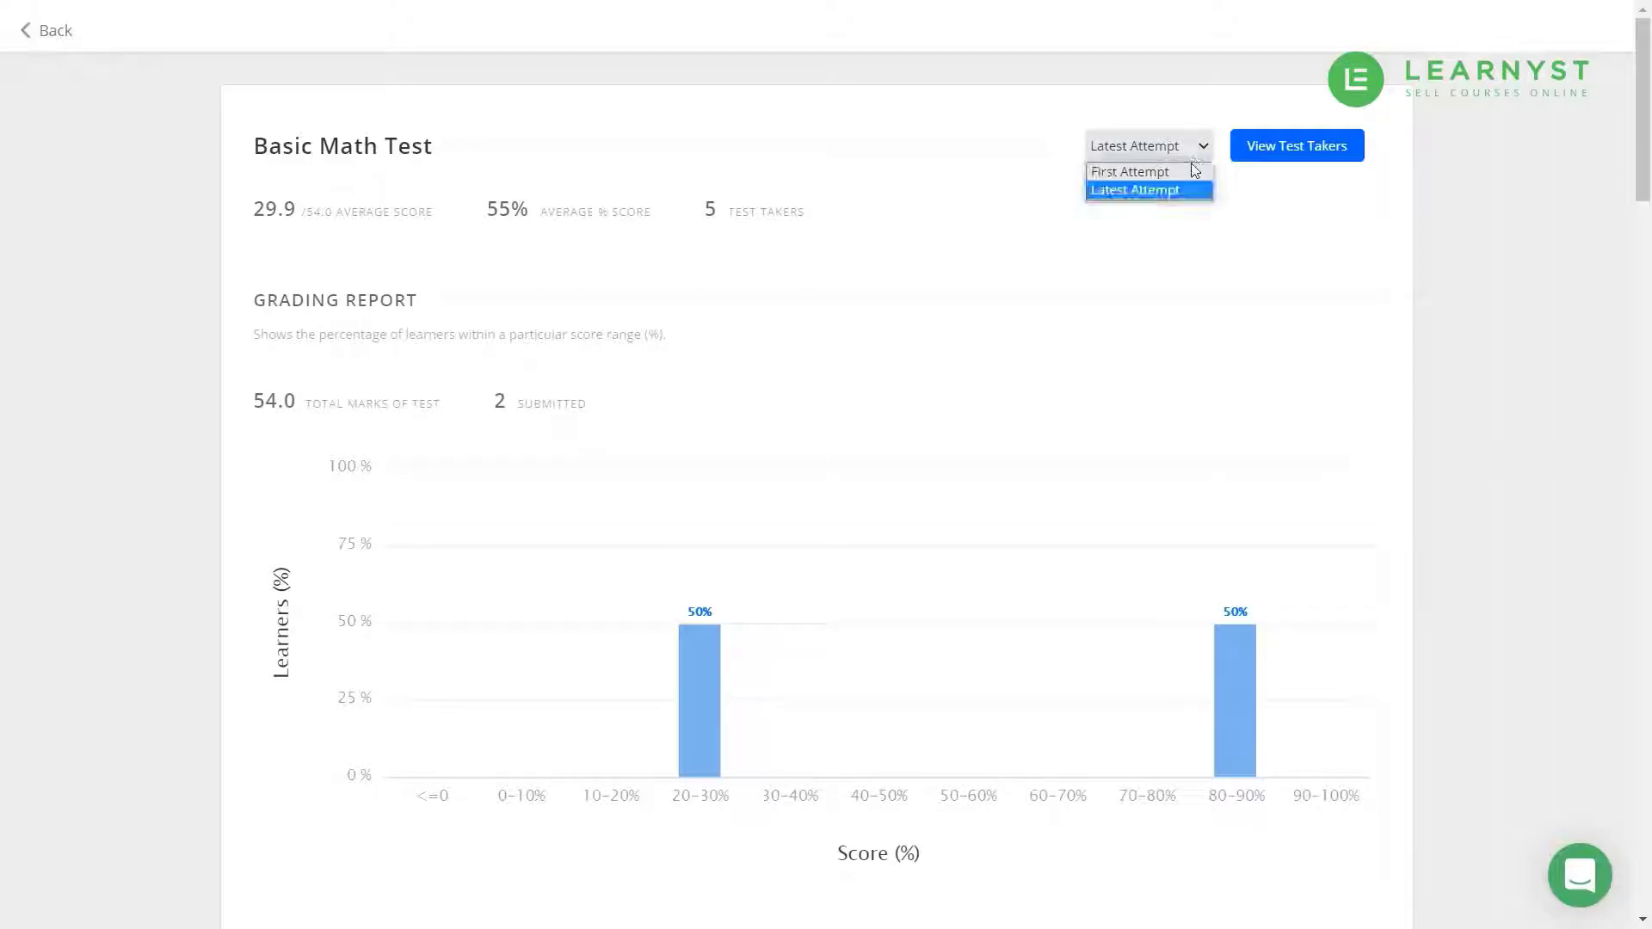
{"action": "left_click", "coordinate": [1194, 173]}
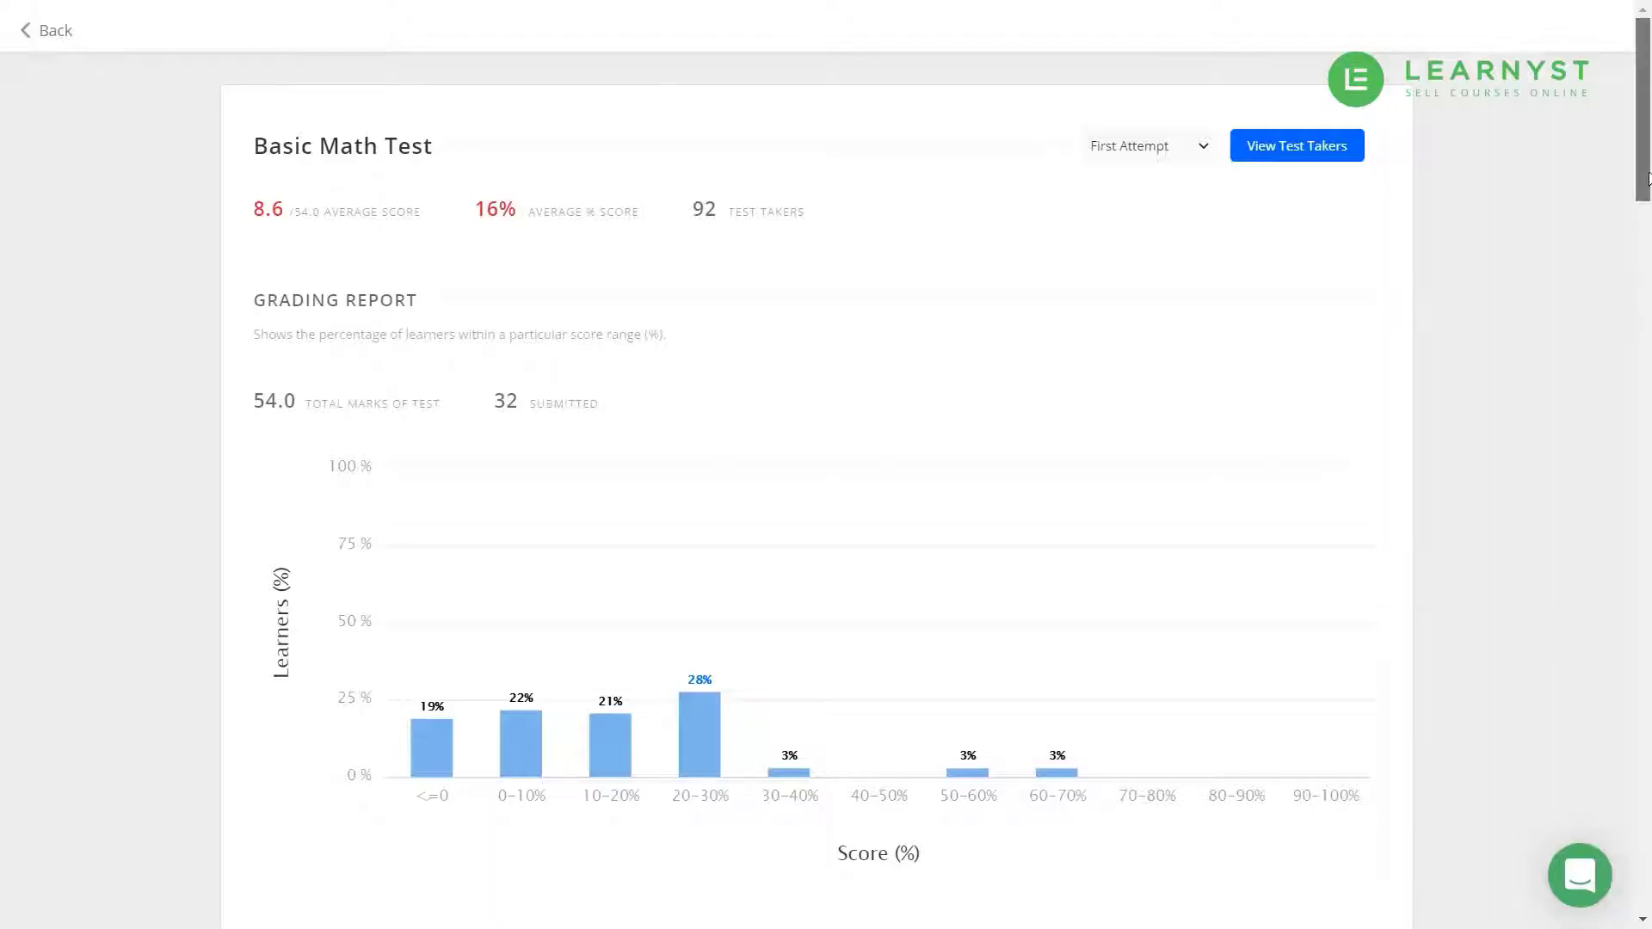
Scroll through the Basic Math Test first-attempt grading chart: 92 test takers, 8.6/54.0 average score.
{"action": "left_click_drag", "start_coordinate": [1647, 184], "coordinate": [1649, 344]}
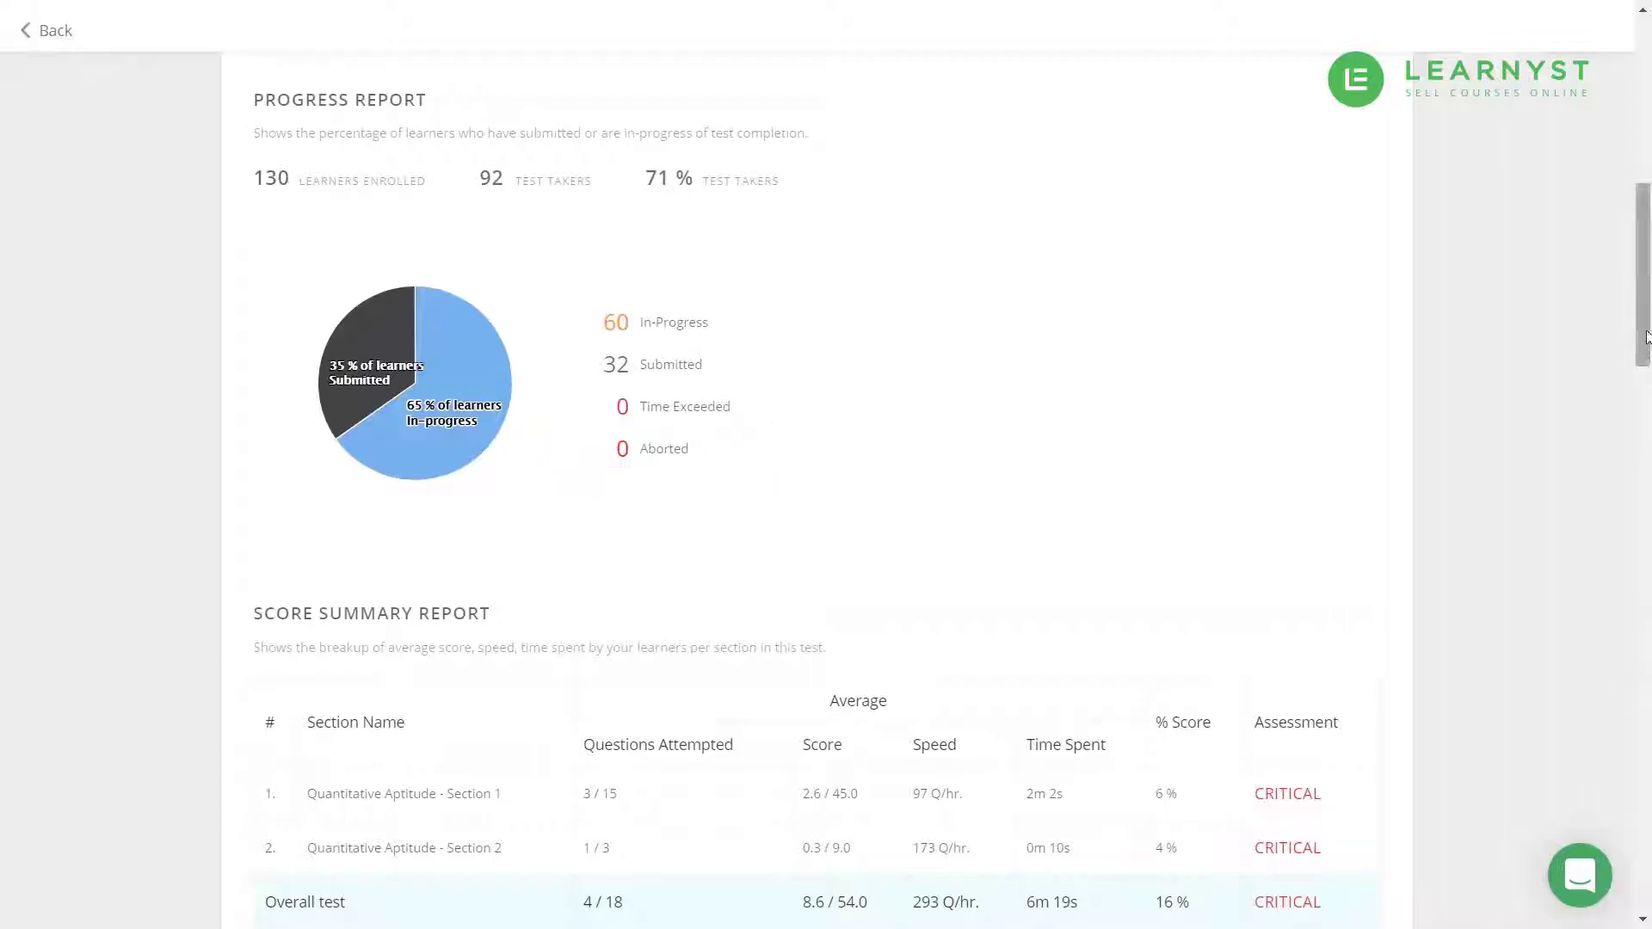
{"action": "scroll", "coordinate": [1648, 405], "scroll_direction": "down", "scroll_amount": 5}
{"action": "scroll", "coordinate": [1647, 433], "scroll_direction": "down", "scroll_amount": 1}
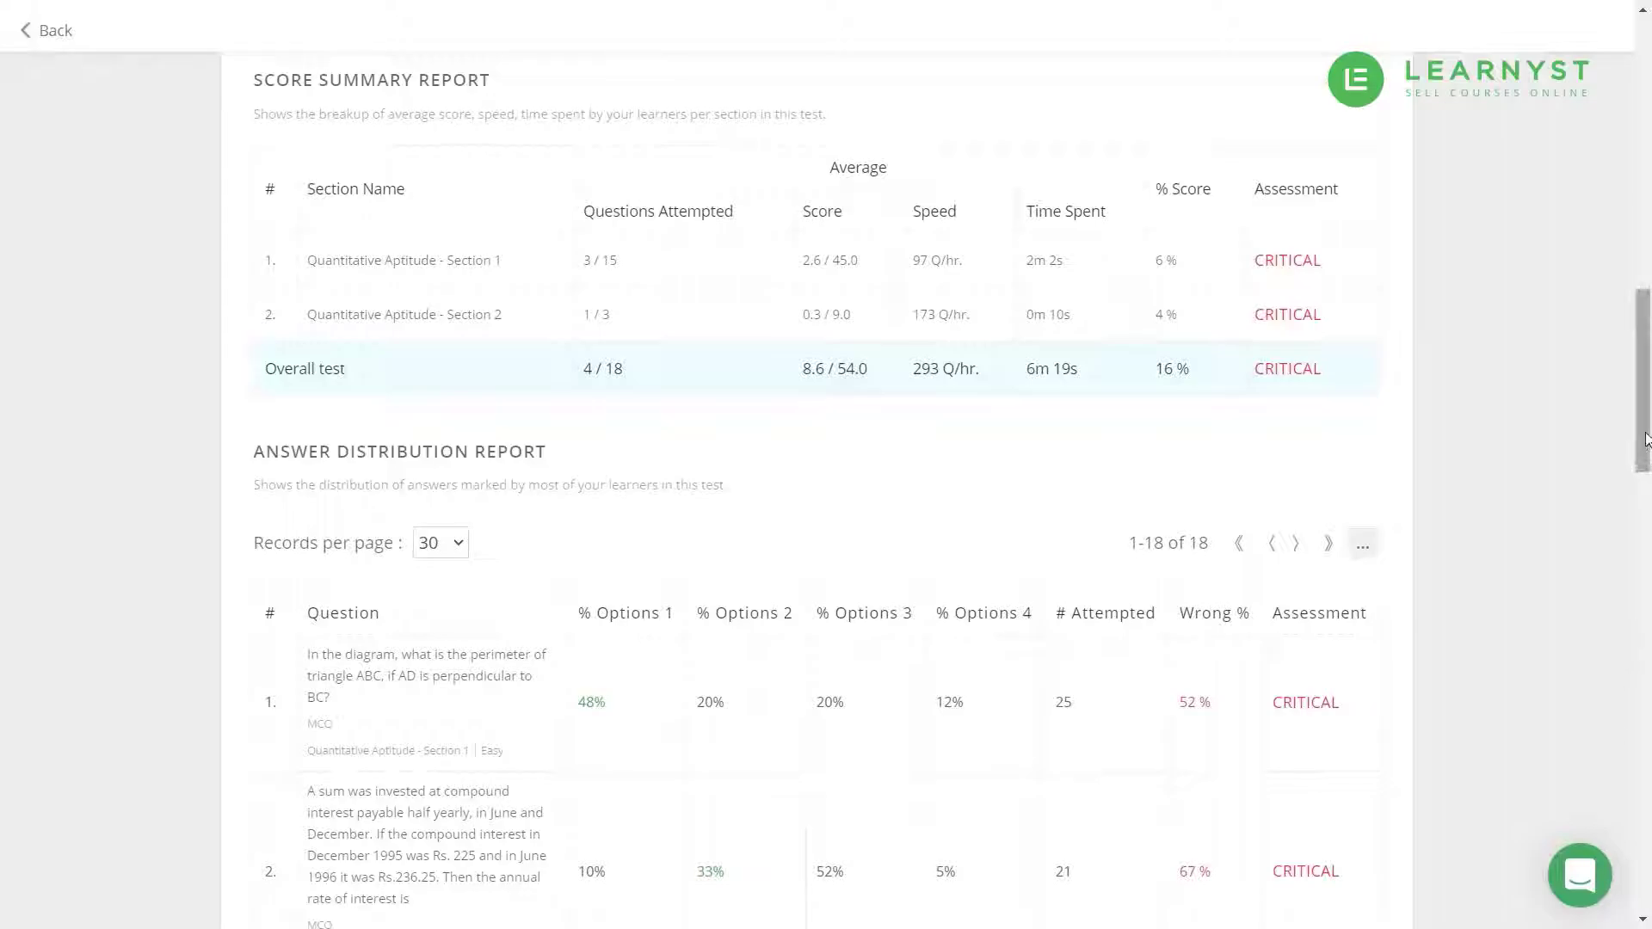
{"action": "left_click_drag", "start_coordinate": [1644, 443], "coordinate": [1648, 528]}
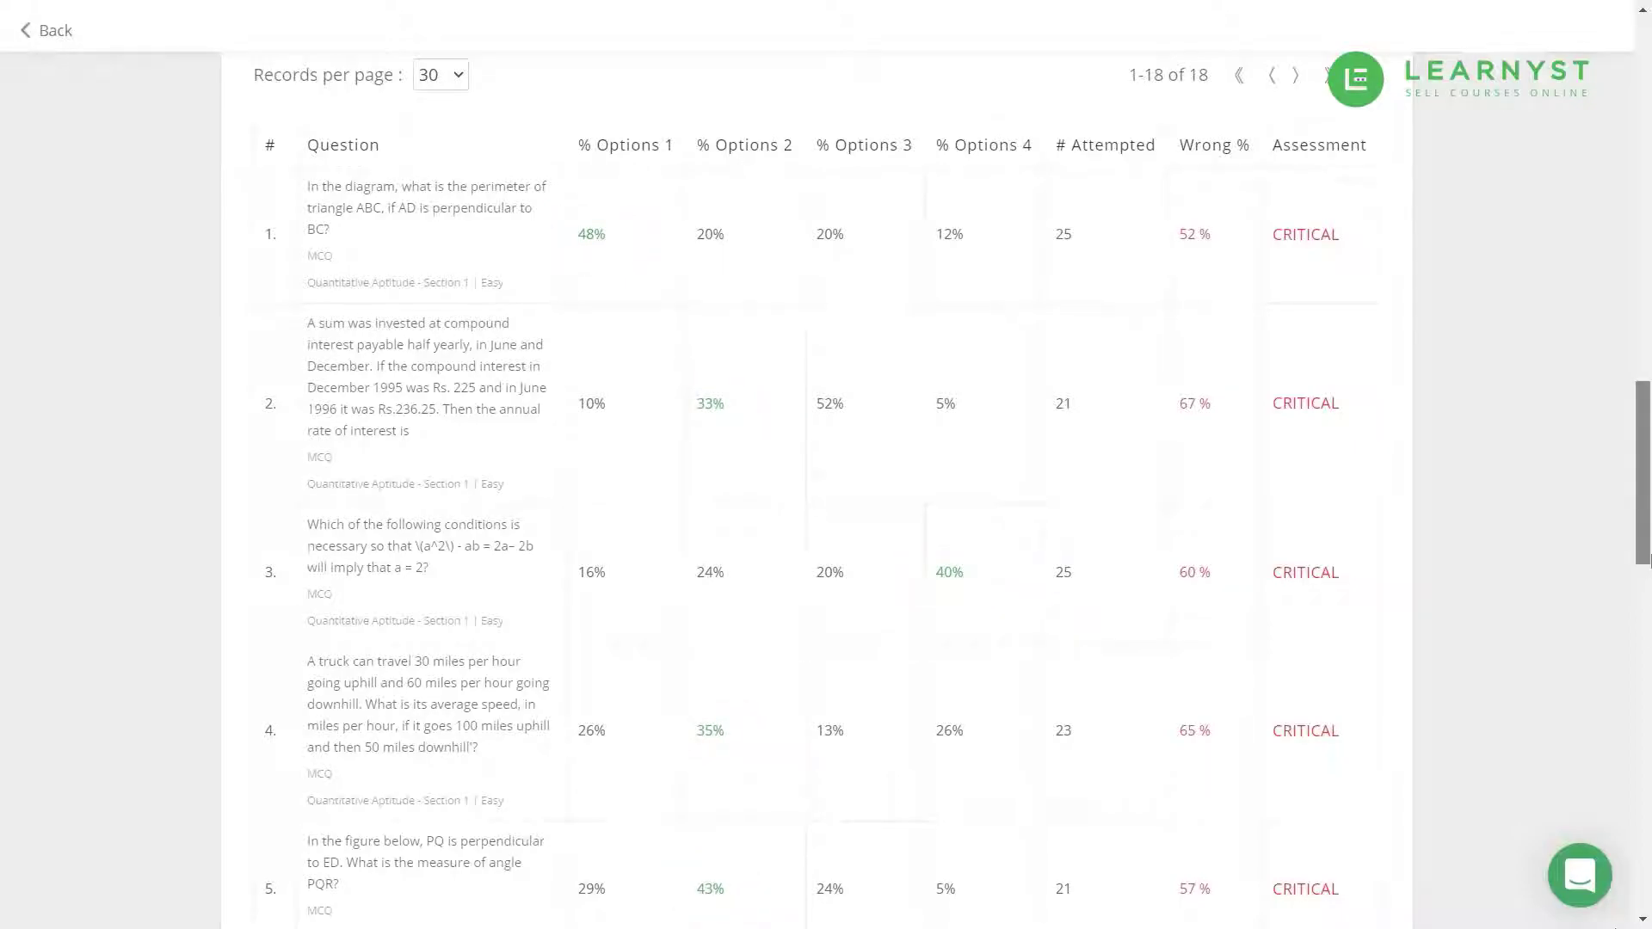
{"action": "left_click_drag", "start_coordinate": [1644, 559], "coordinate": [1644, 185]}
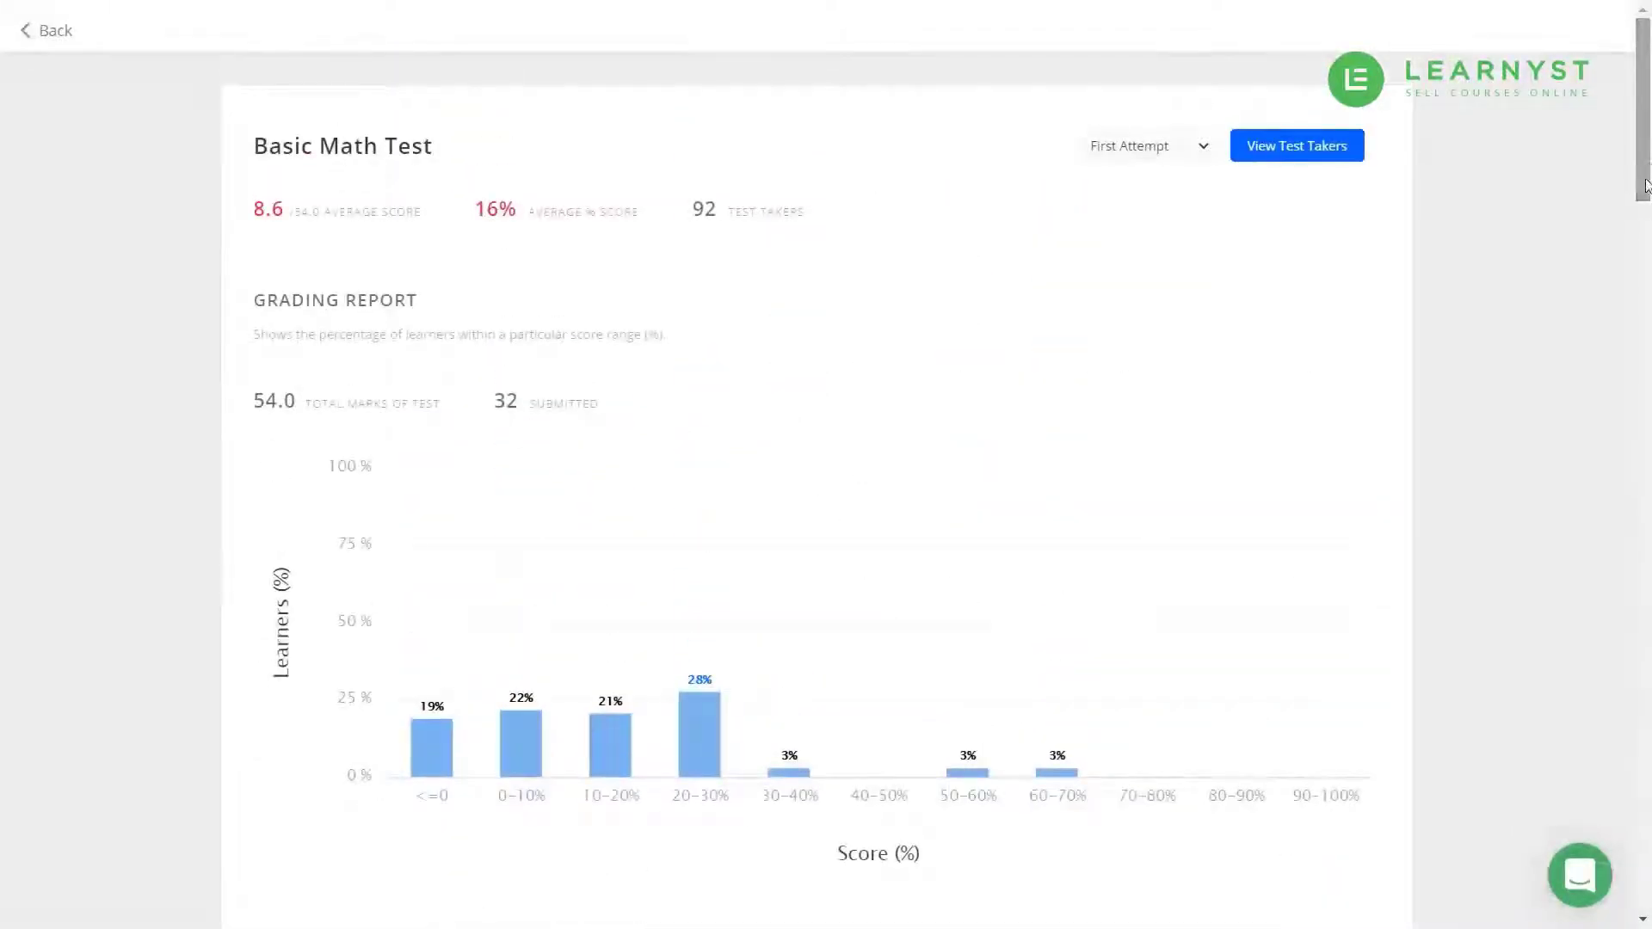
Export the first learner's Basic Math Test report, then the taker list with currently displayed columns.
{"action": "left_click", "coordinate": [1329, 162]}
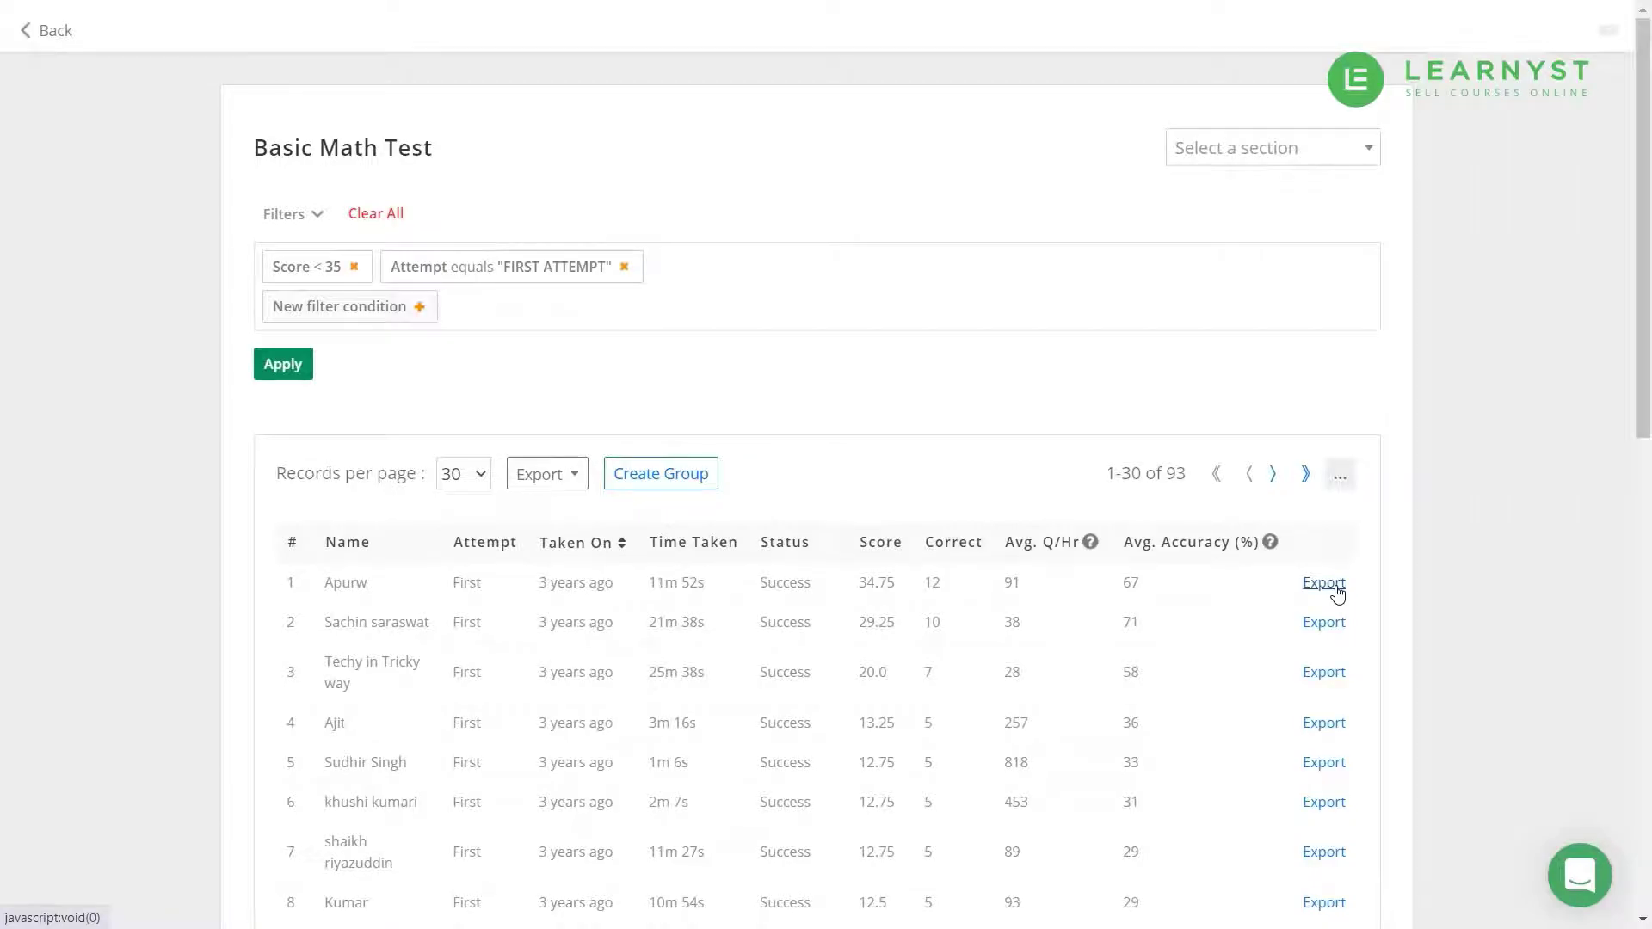
{"action": "left_click", "coordinate": [1336, 591]}
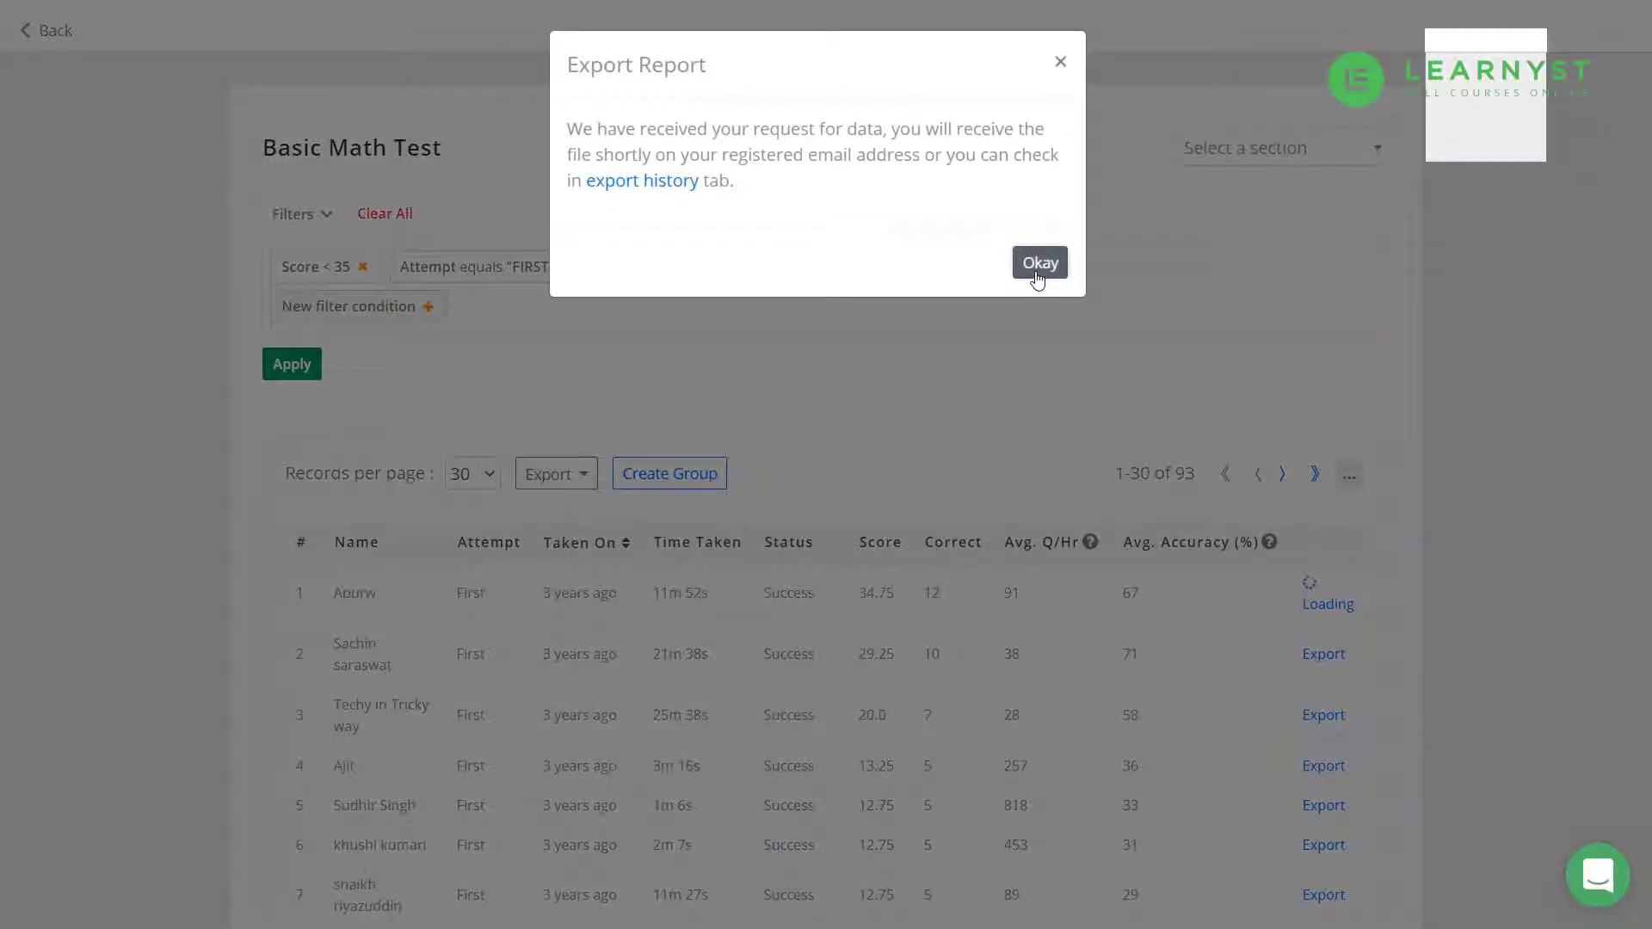
{"action": "left_click", "coordinate": [1038, 277]}
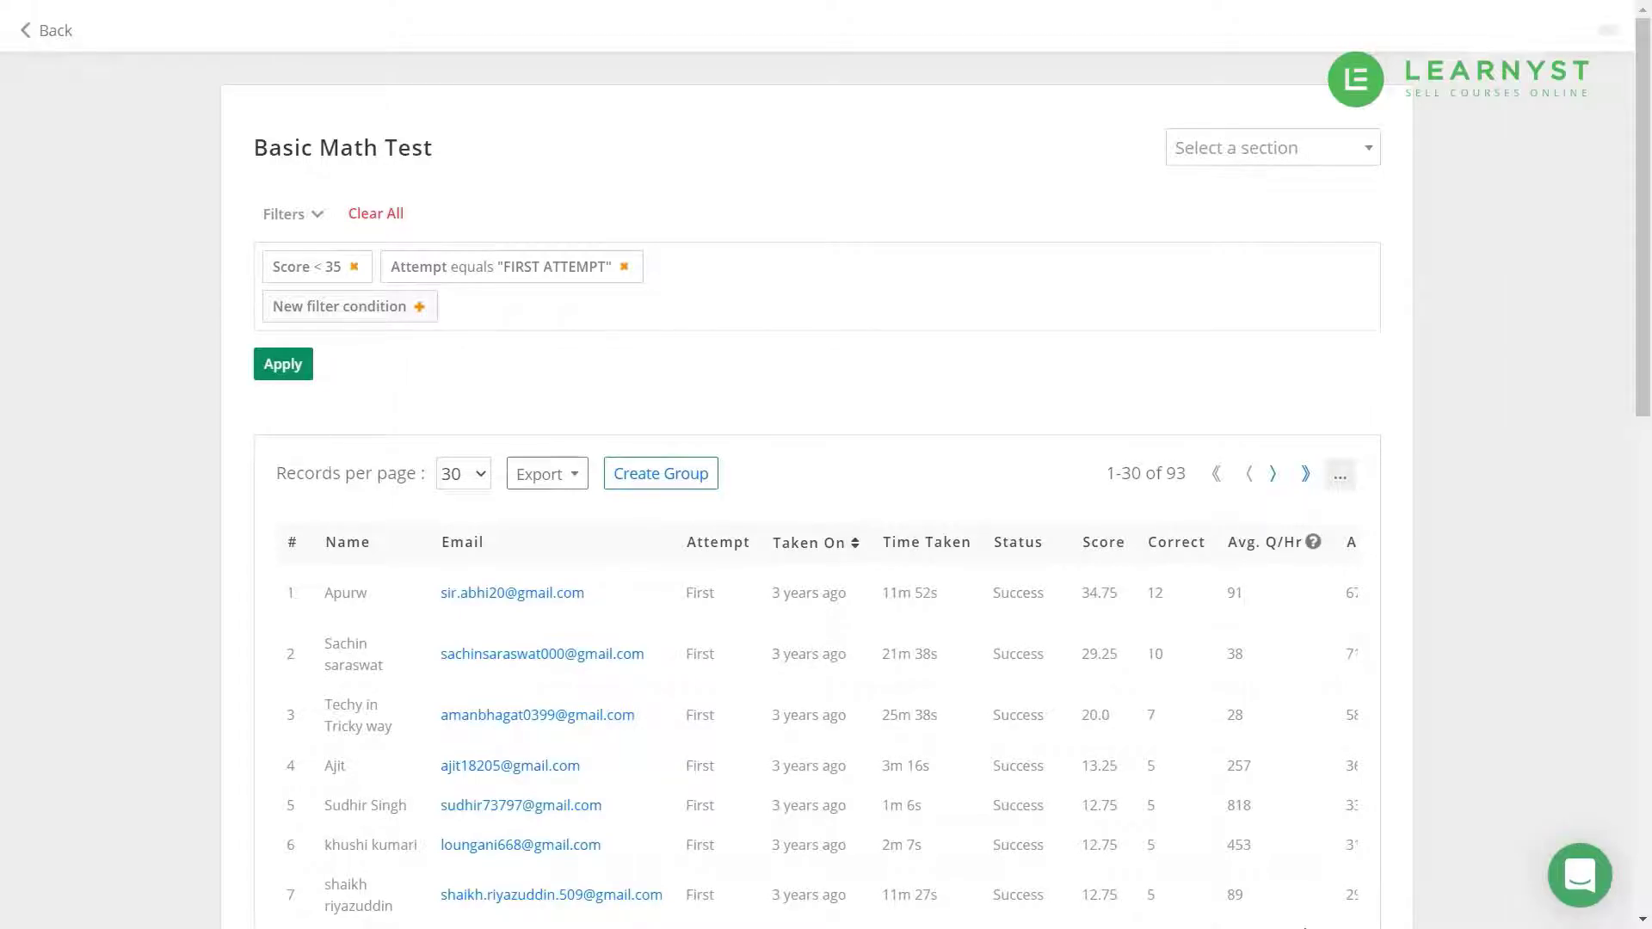
{"action": "left_click", "coordinate": [588, 482]}
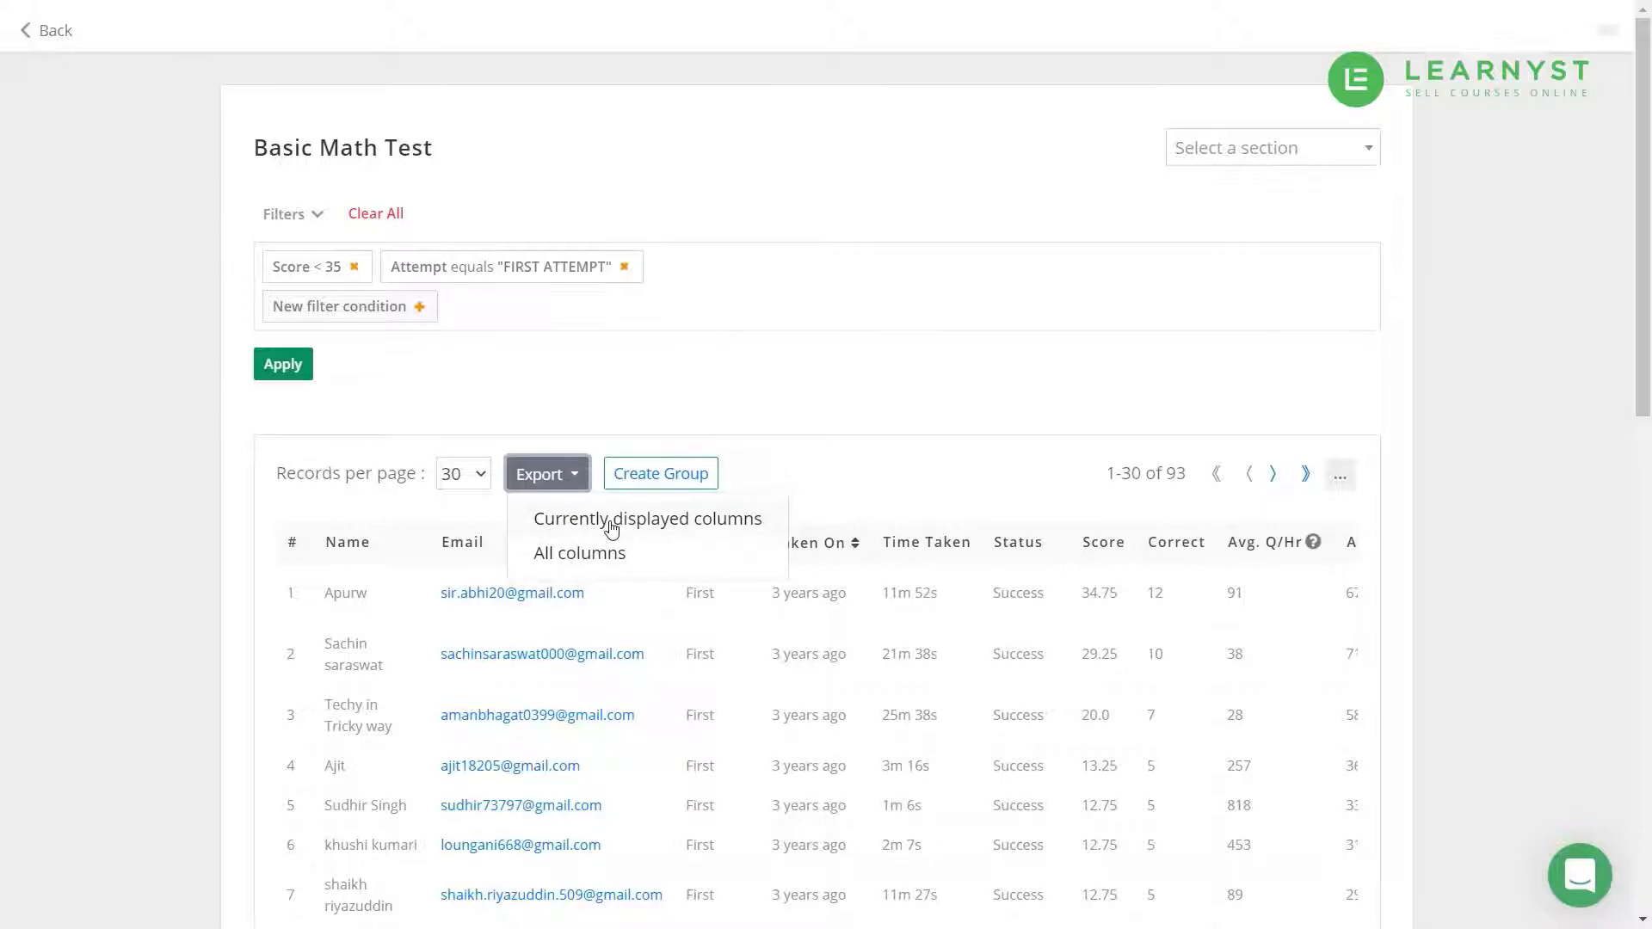
{"action": "left_click", "coordinate": [611, 521]}
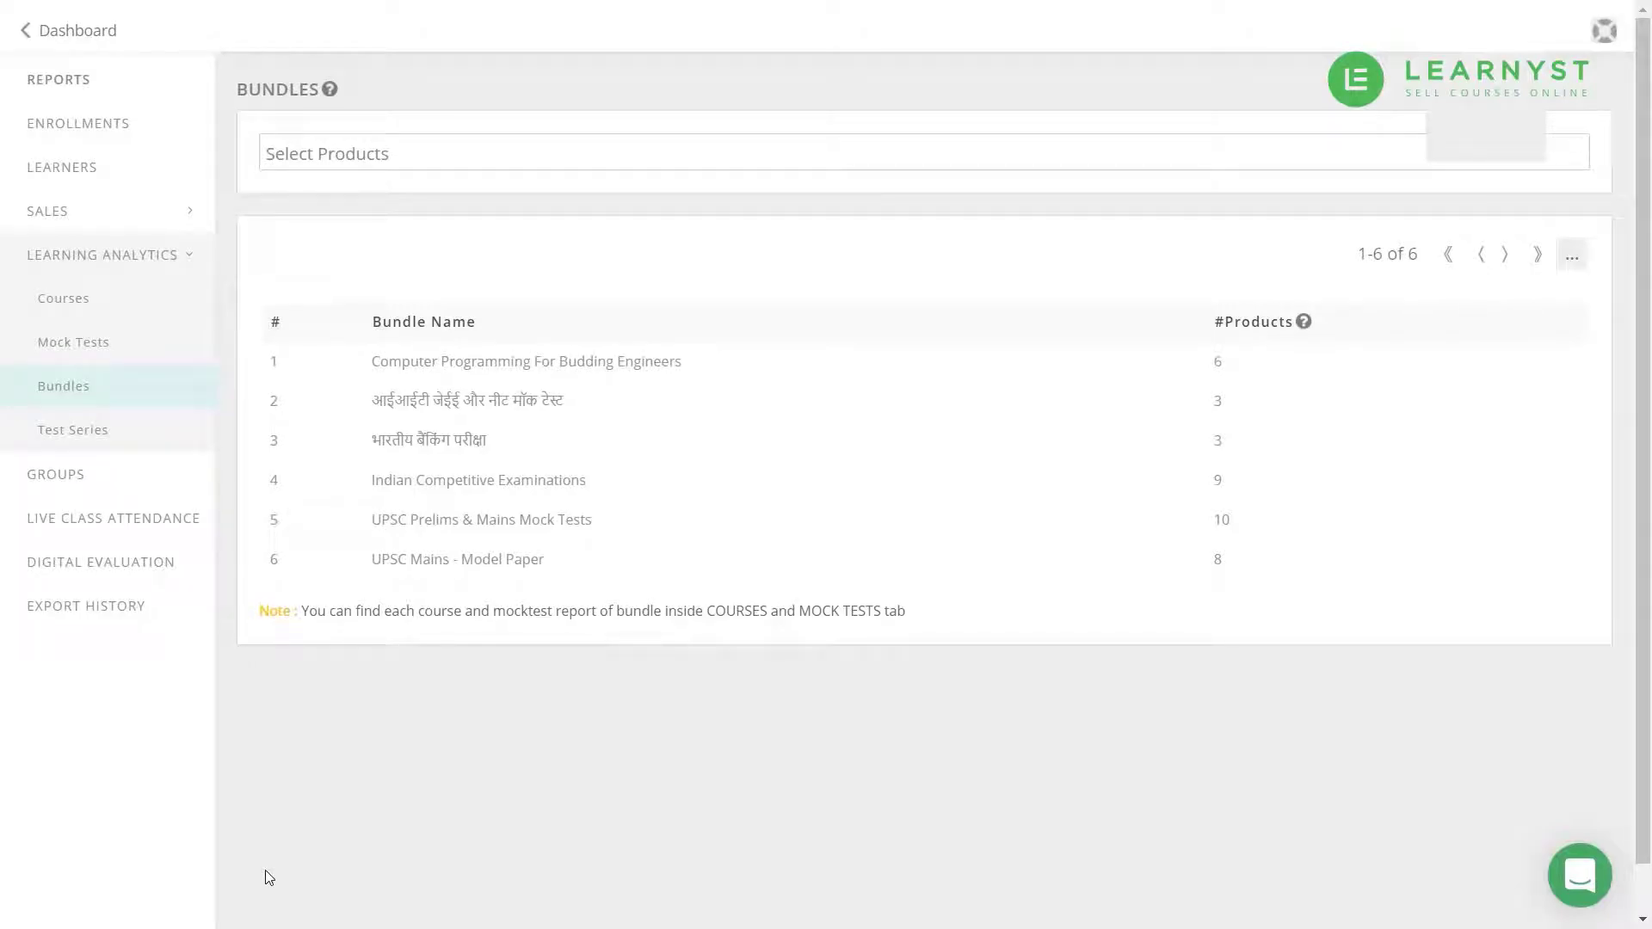
Filter the Computer Programming For Budding Engineers bundle report to Python for Beginners, then return to Bundles.
{"action": "left_click", "coordinate": [479, 372]}
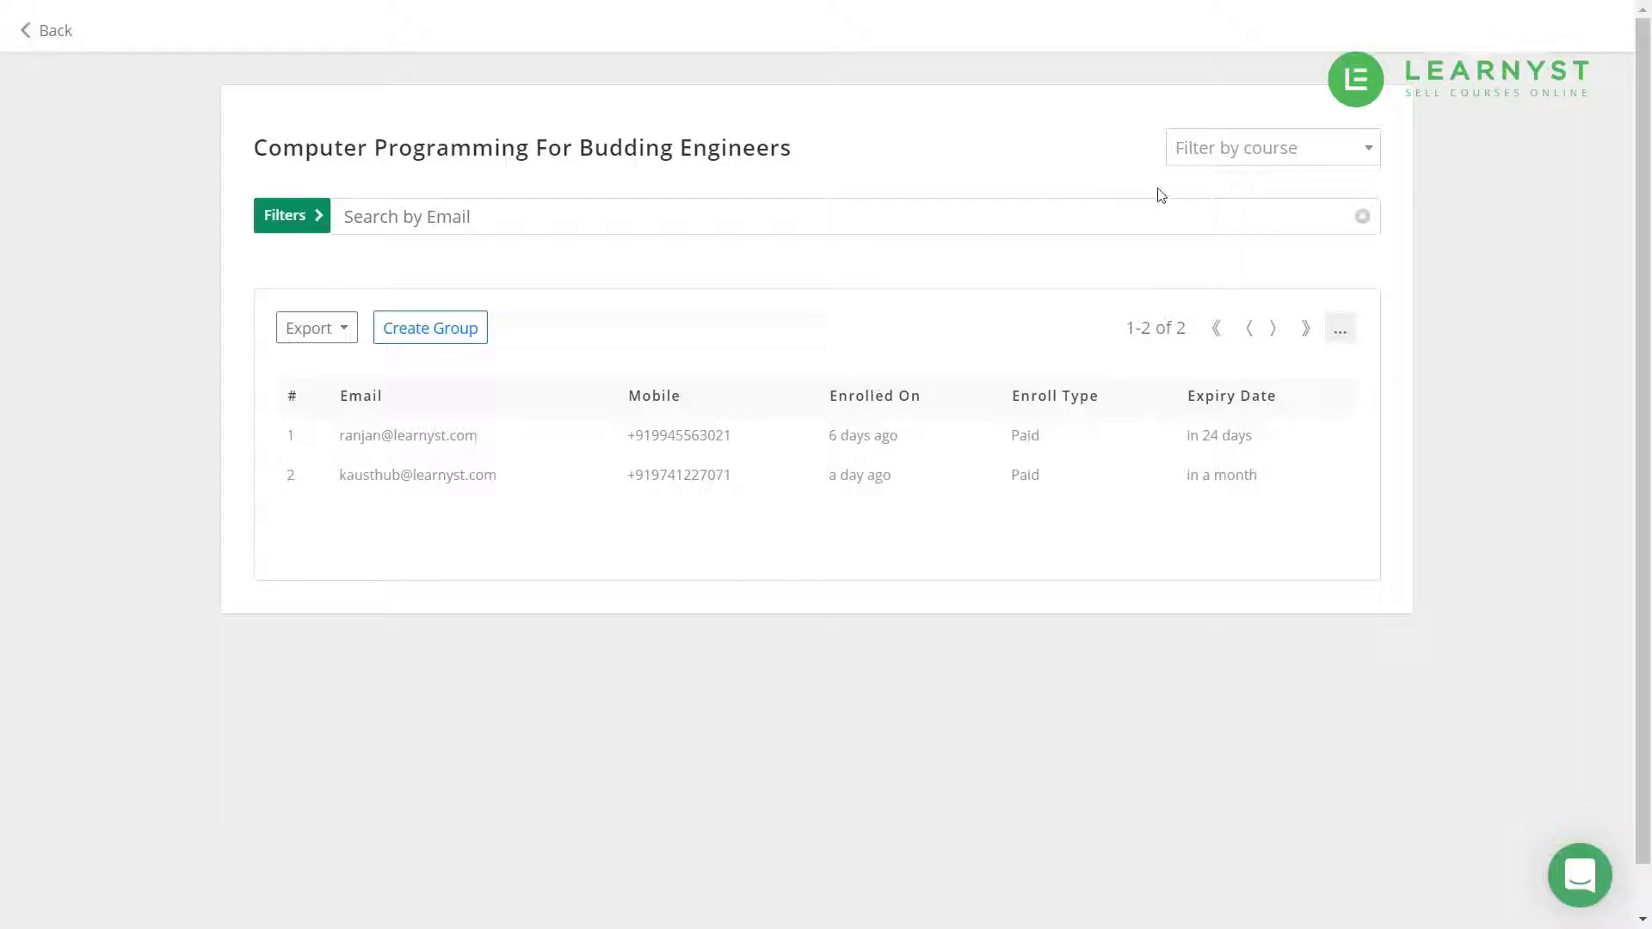
{"action": "left_click", "coordinate": [1343, 160]}
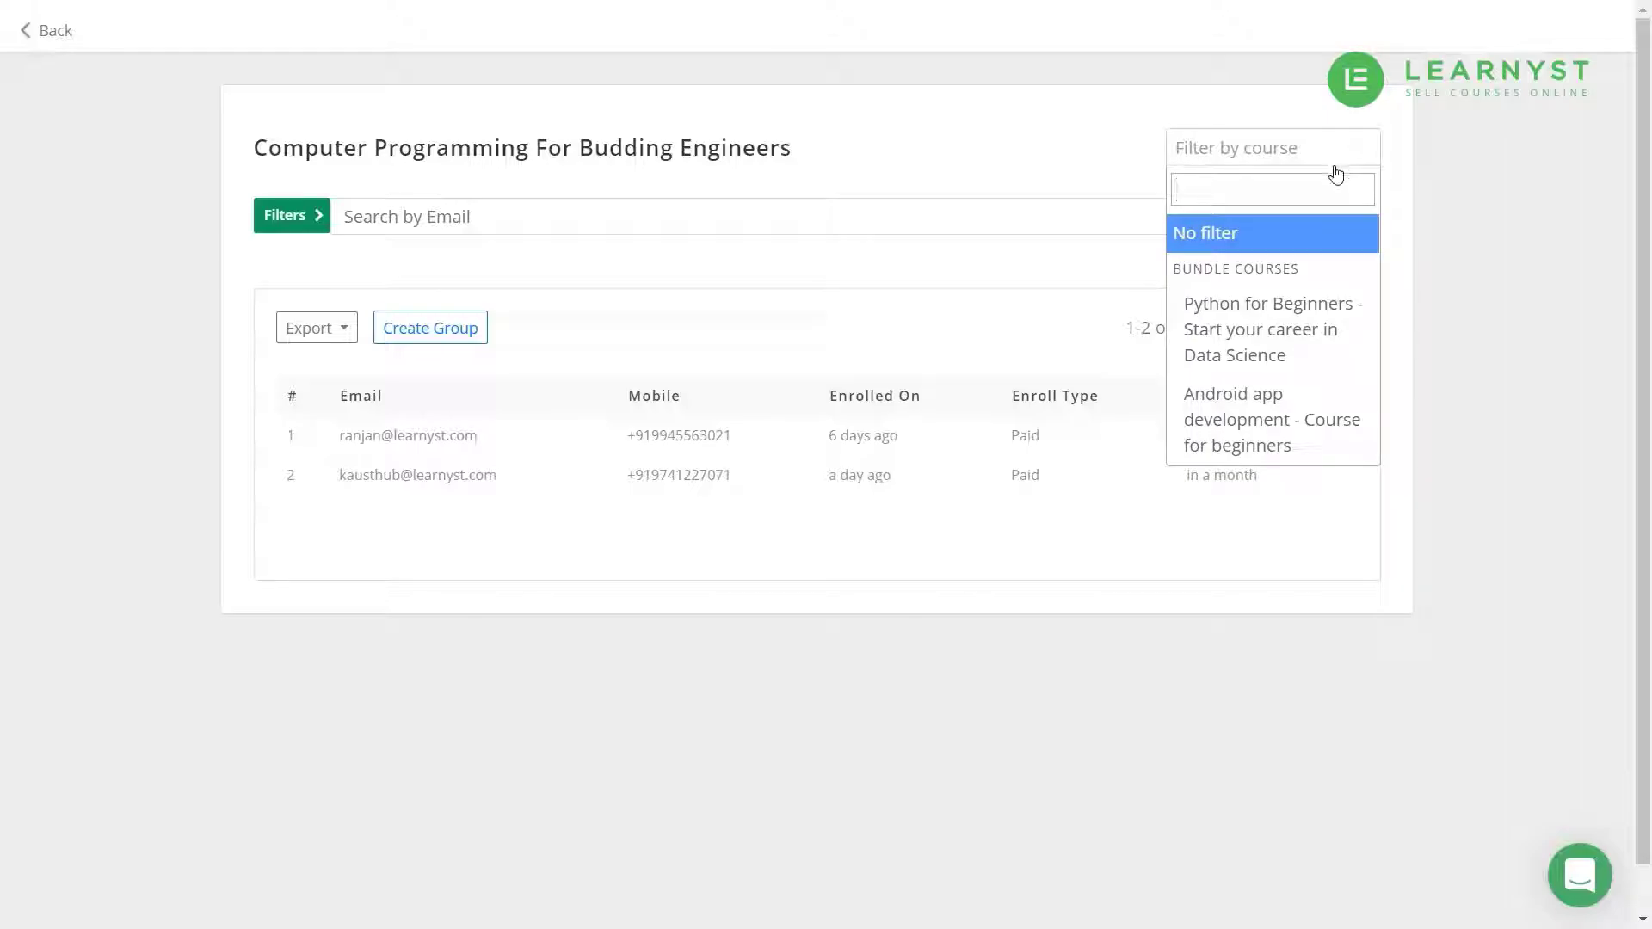
{"action": "left_click", "coordinate": [1341, 327]}
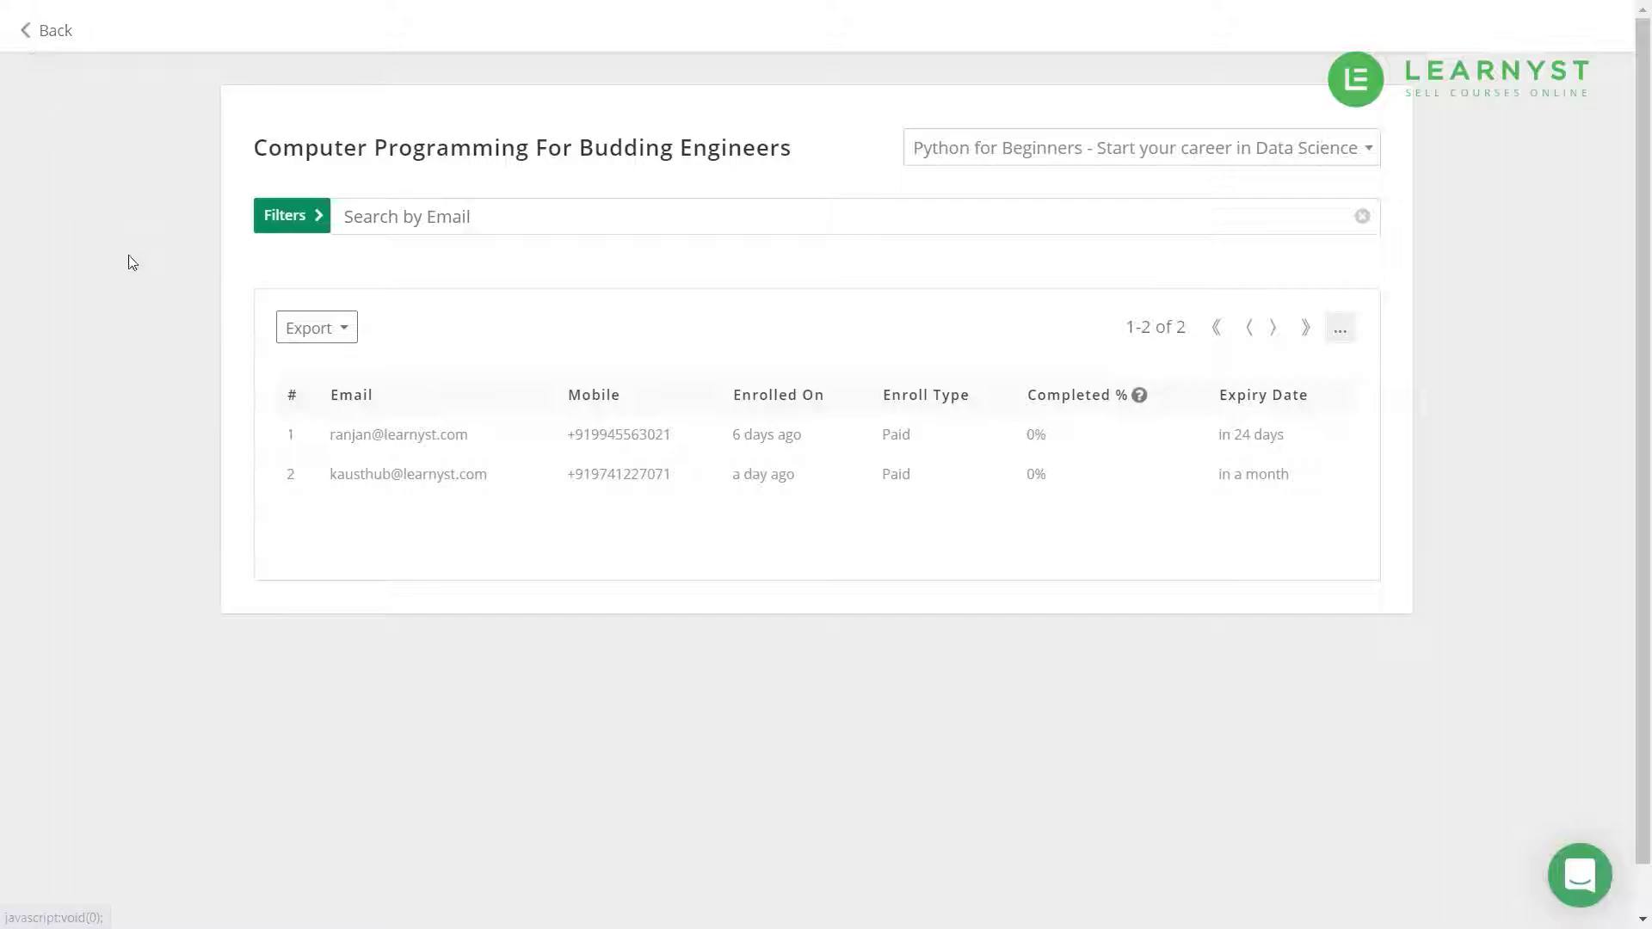
{"action": "left_click", "coordinate": [291, 336]}
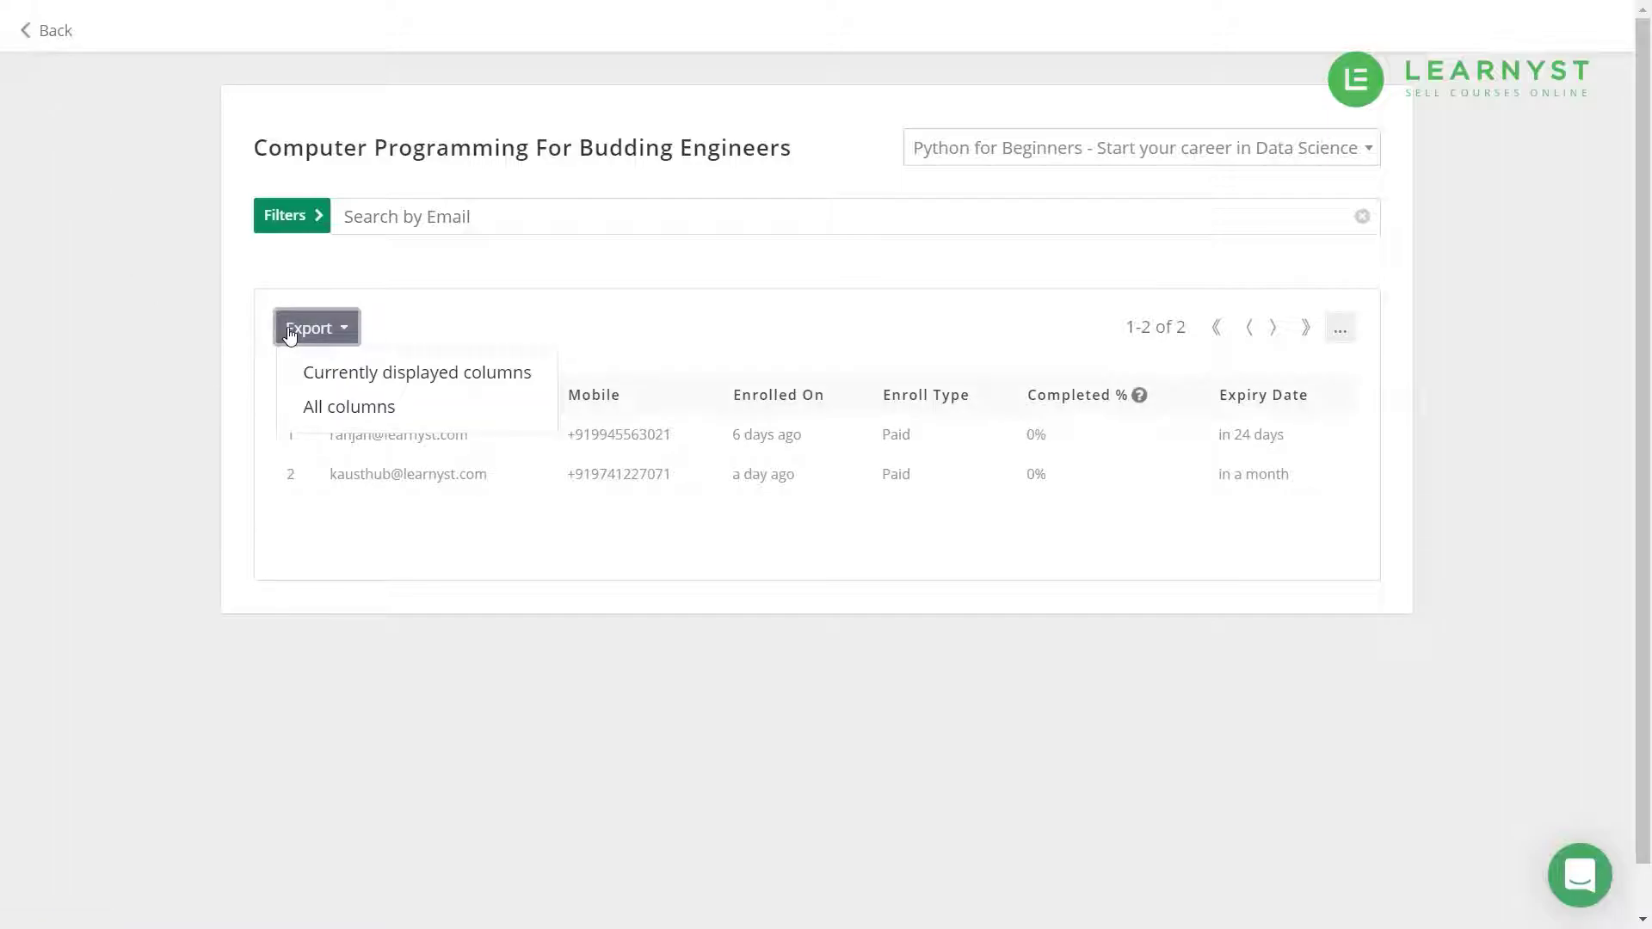
{"action": "left_click", "coordinate": [291, 334]}
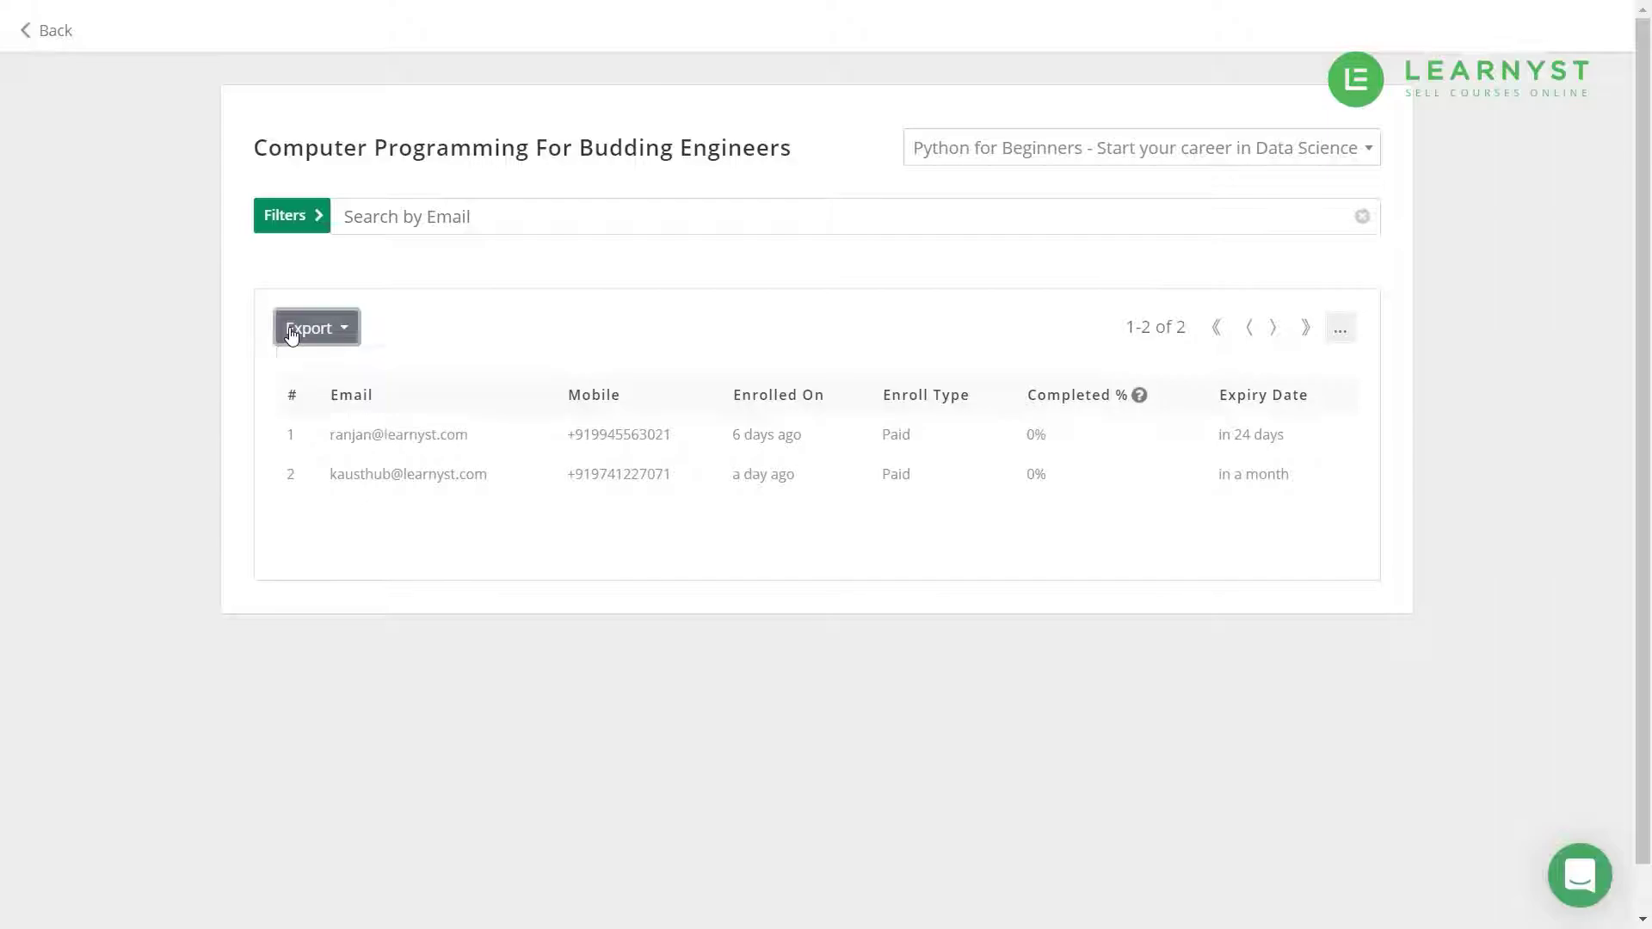
{"action": "left_click", "coordinate": [31, 36]}
Open the GMAT & QUANT test series report, drill into set S1, and review both sets.
{"action": "left_click", "coordinate": [105, 430]}
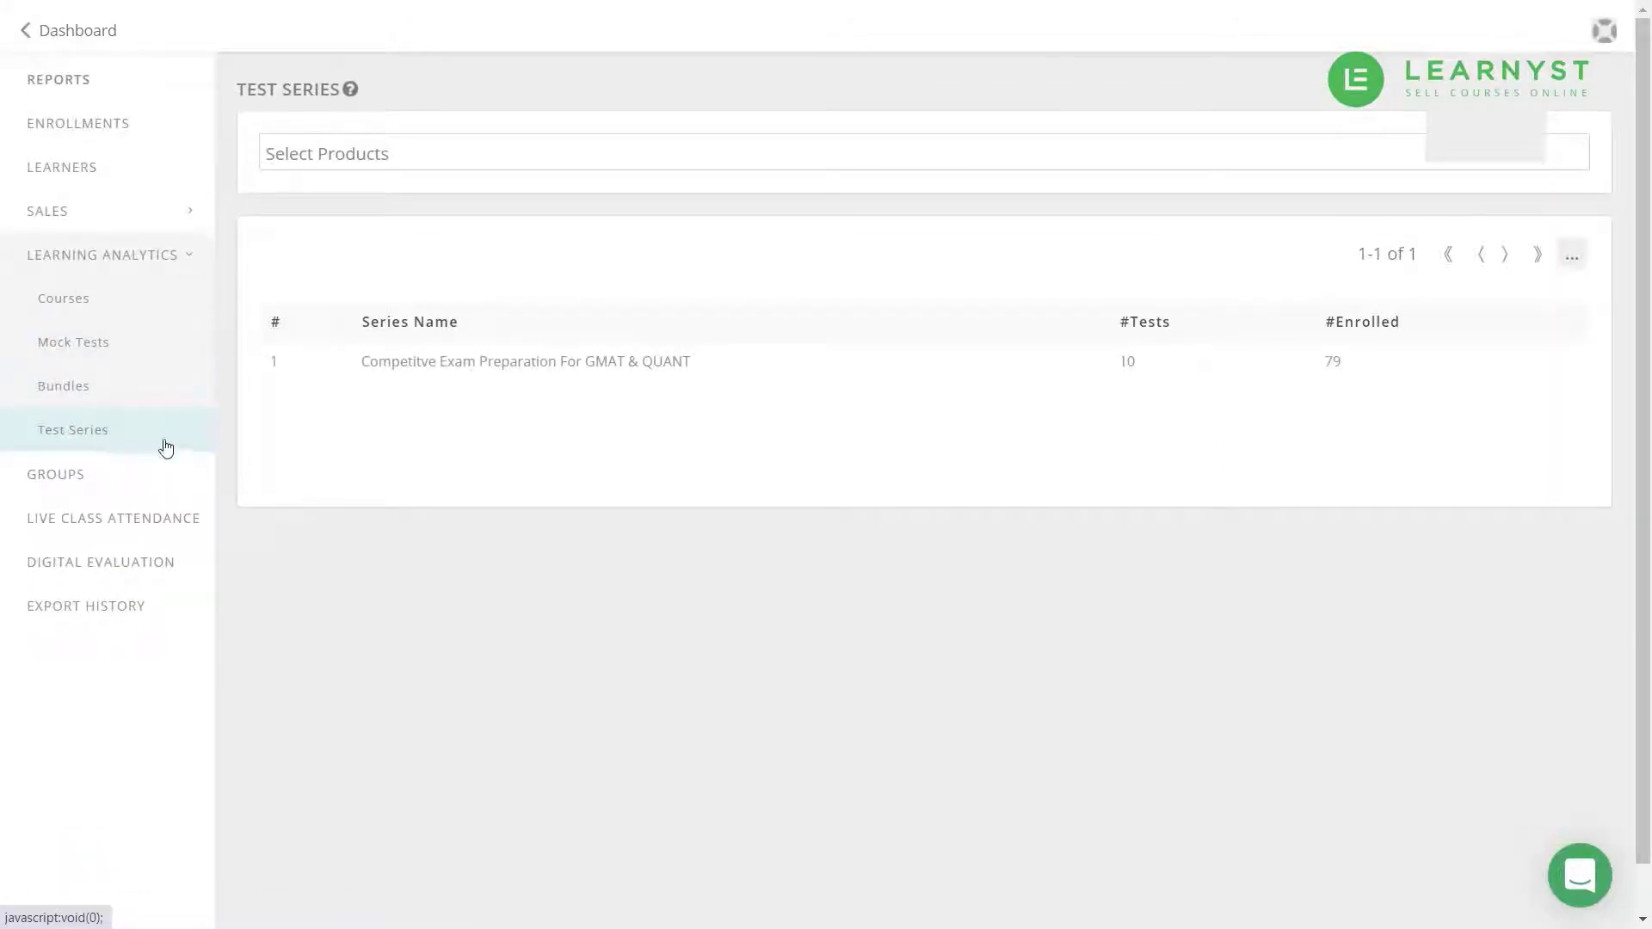
{"action": "left_click", "coordinate": [501, 366]}
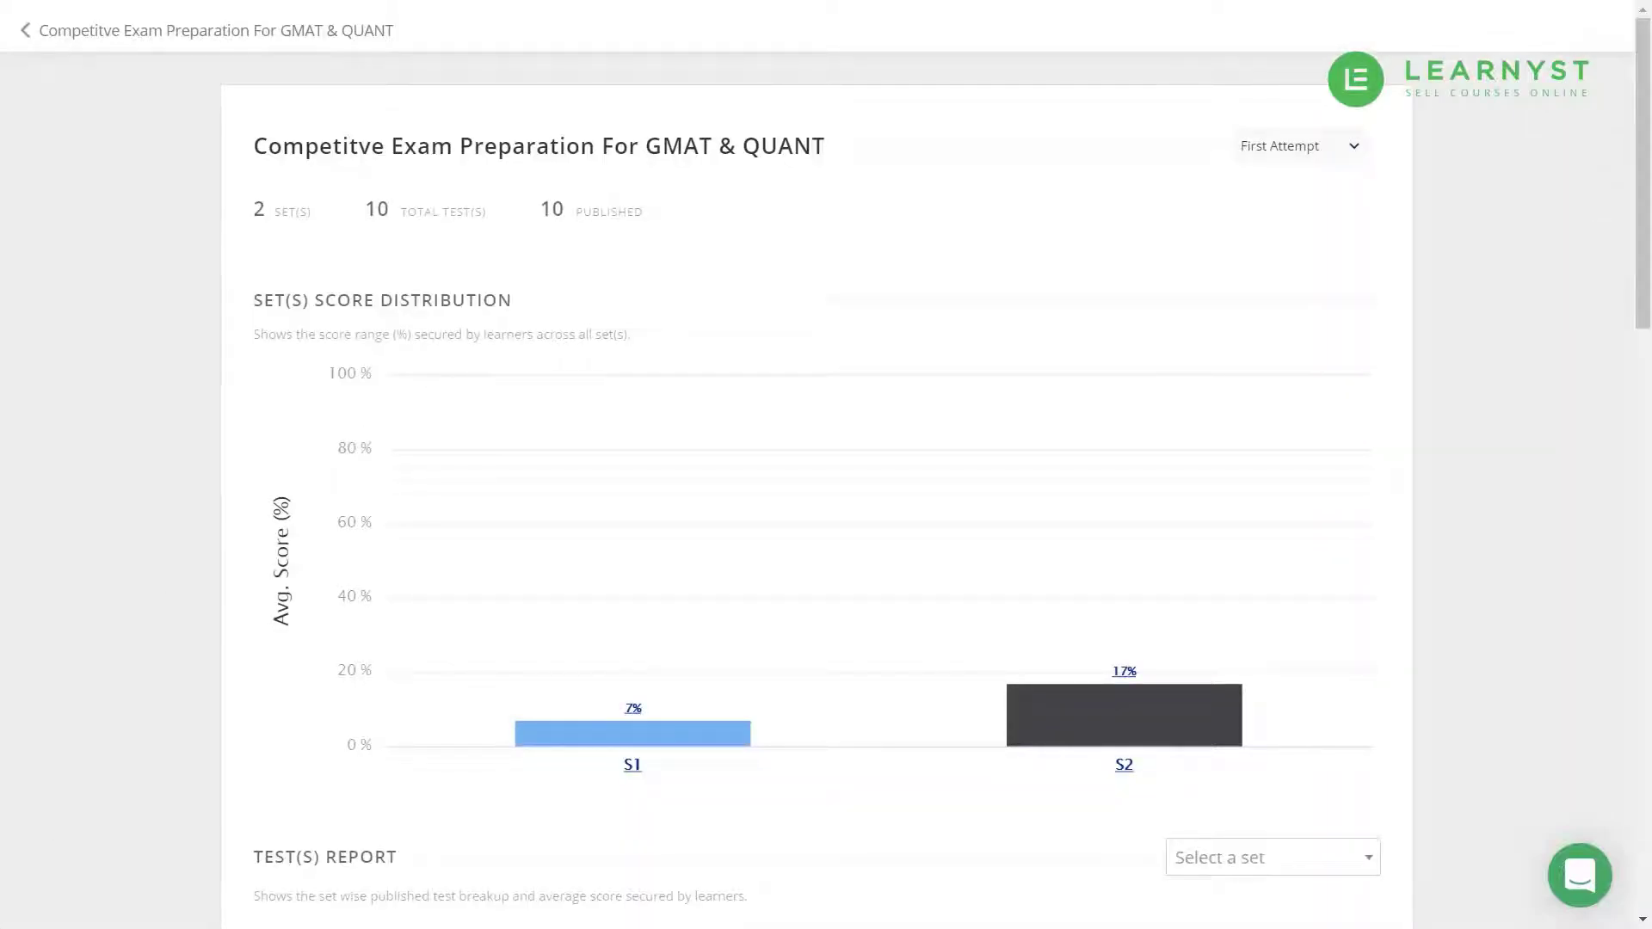
{"action": "left_click", "coordinate": [632, 765]}
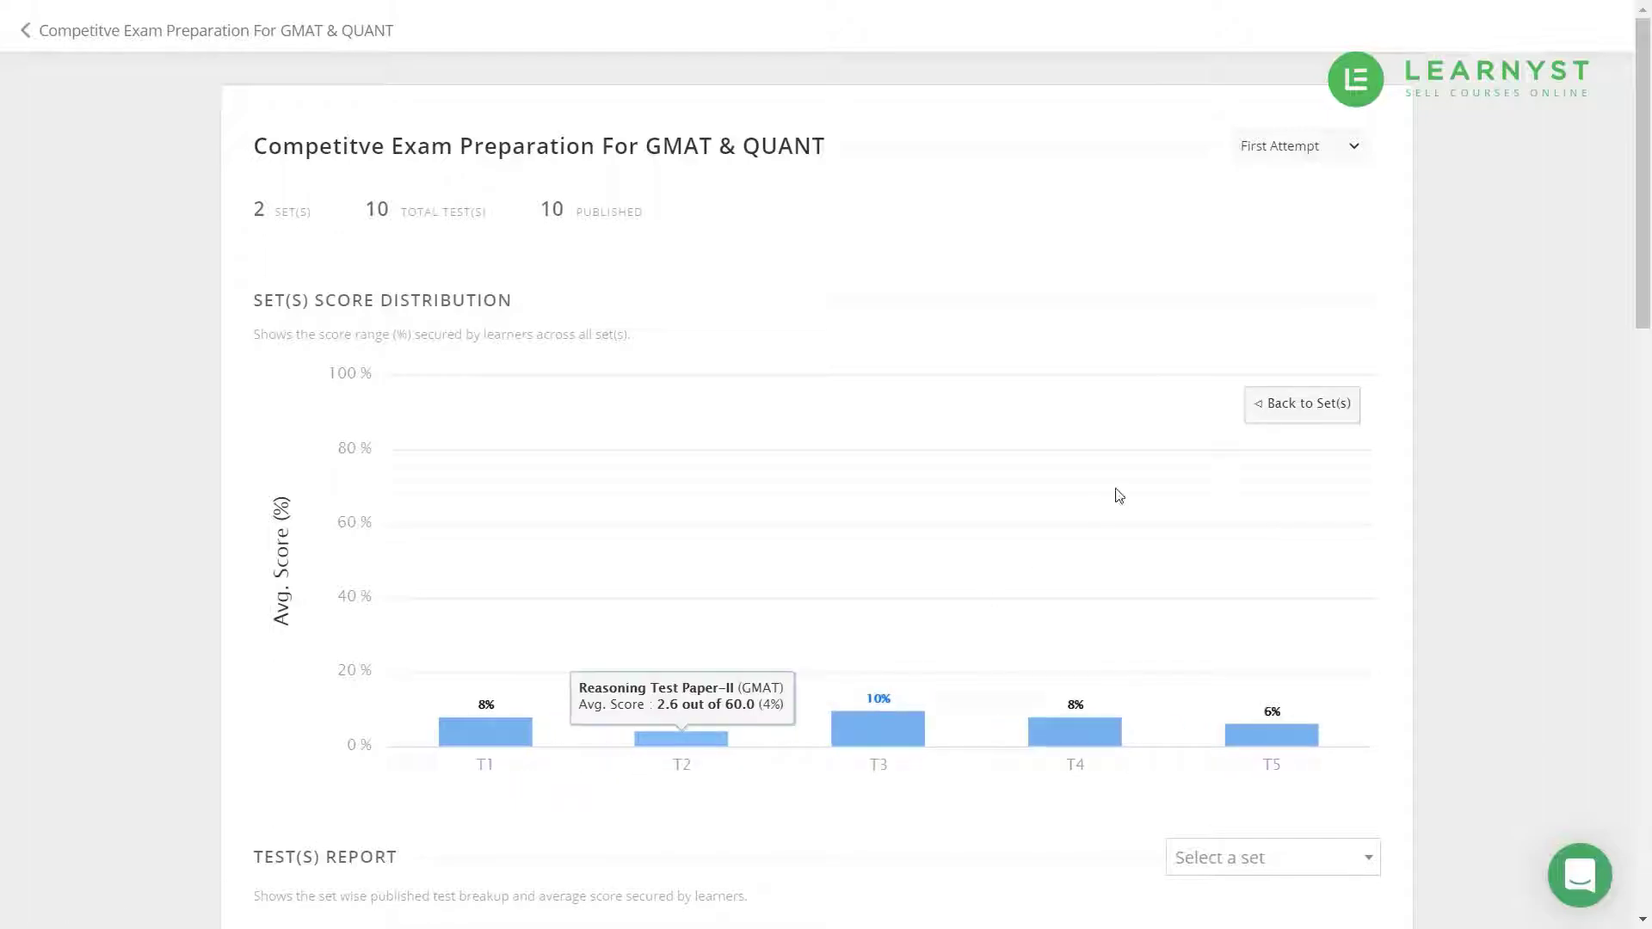
{"action": "left_click", "coordinate": [1298, 404]}
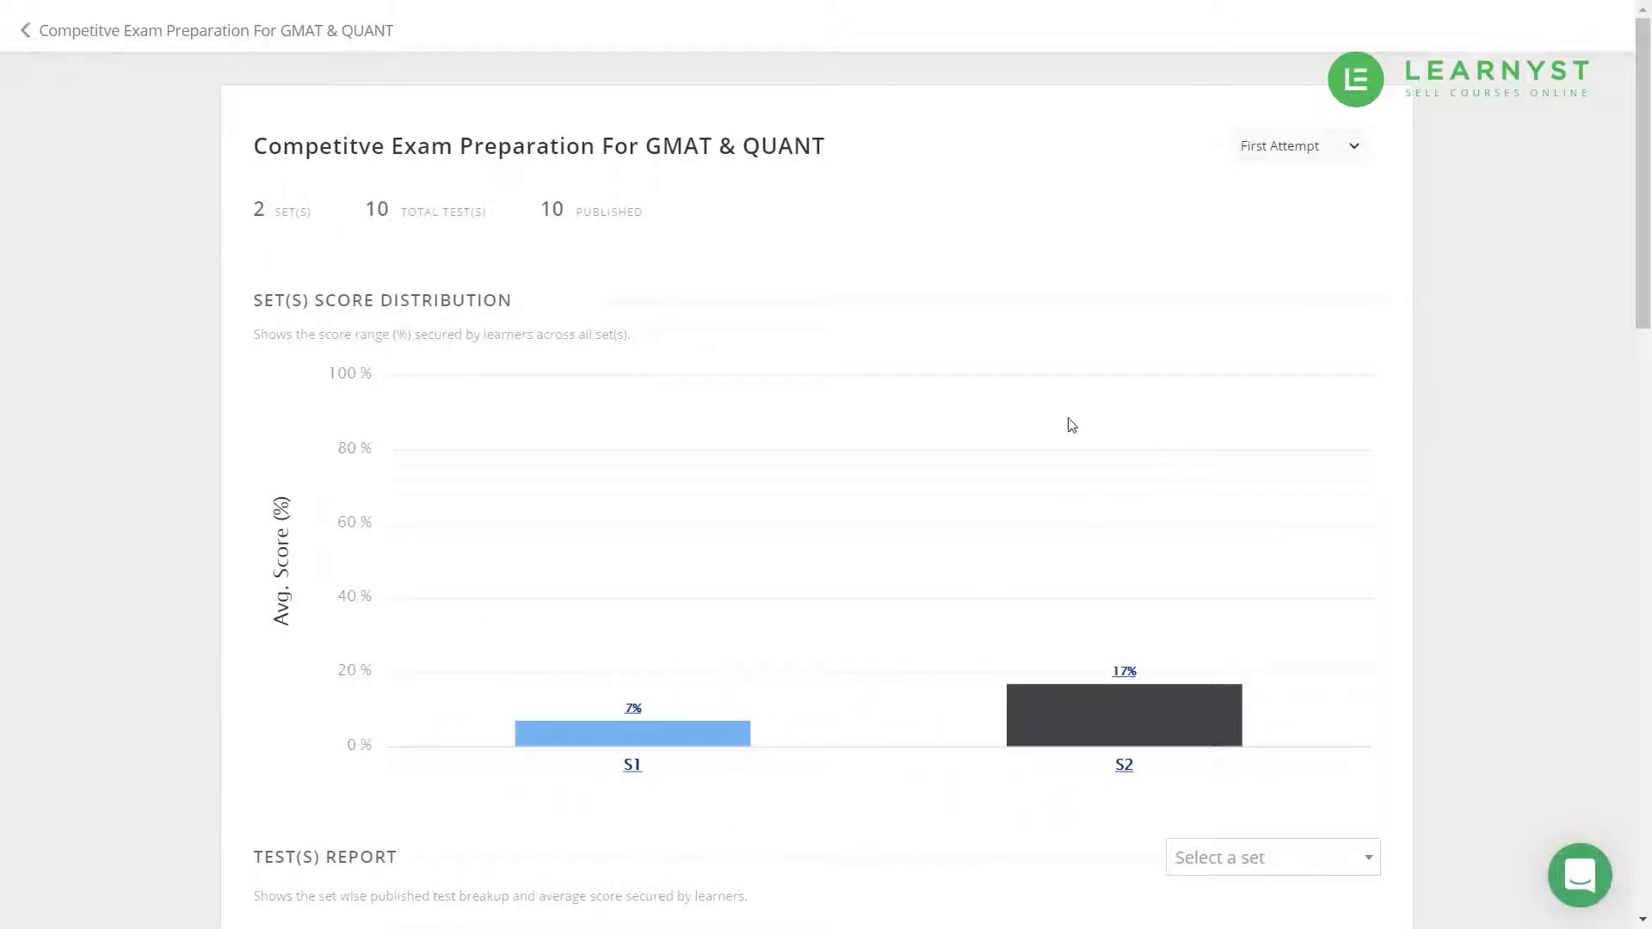
{"action": "left_click_drag", "start_coordinate": [1645, 231], "coordinate": [1649, 482]}
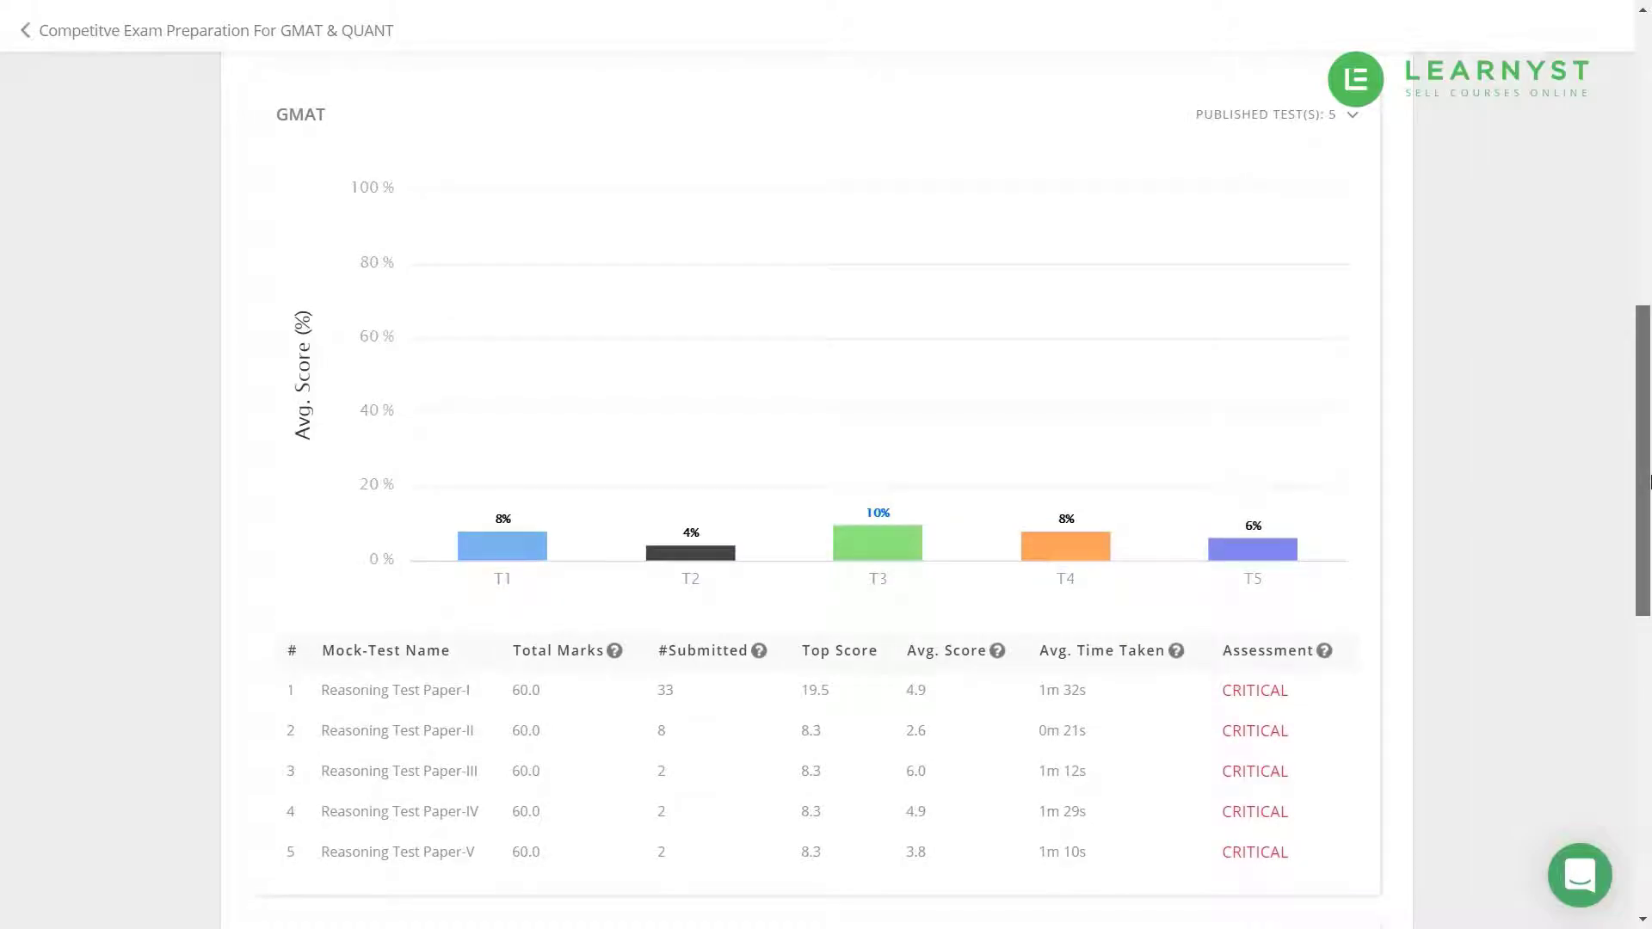
{"action": "left_click_drag", "start_coordinate": [1649, 481], "coordinate": [1648, 766]}
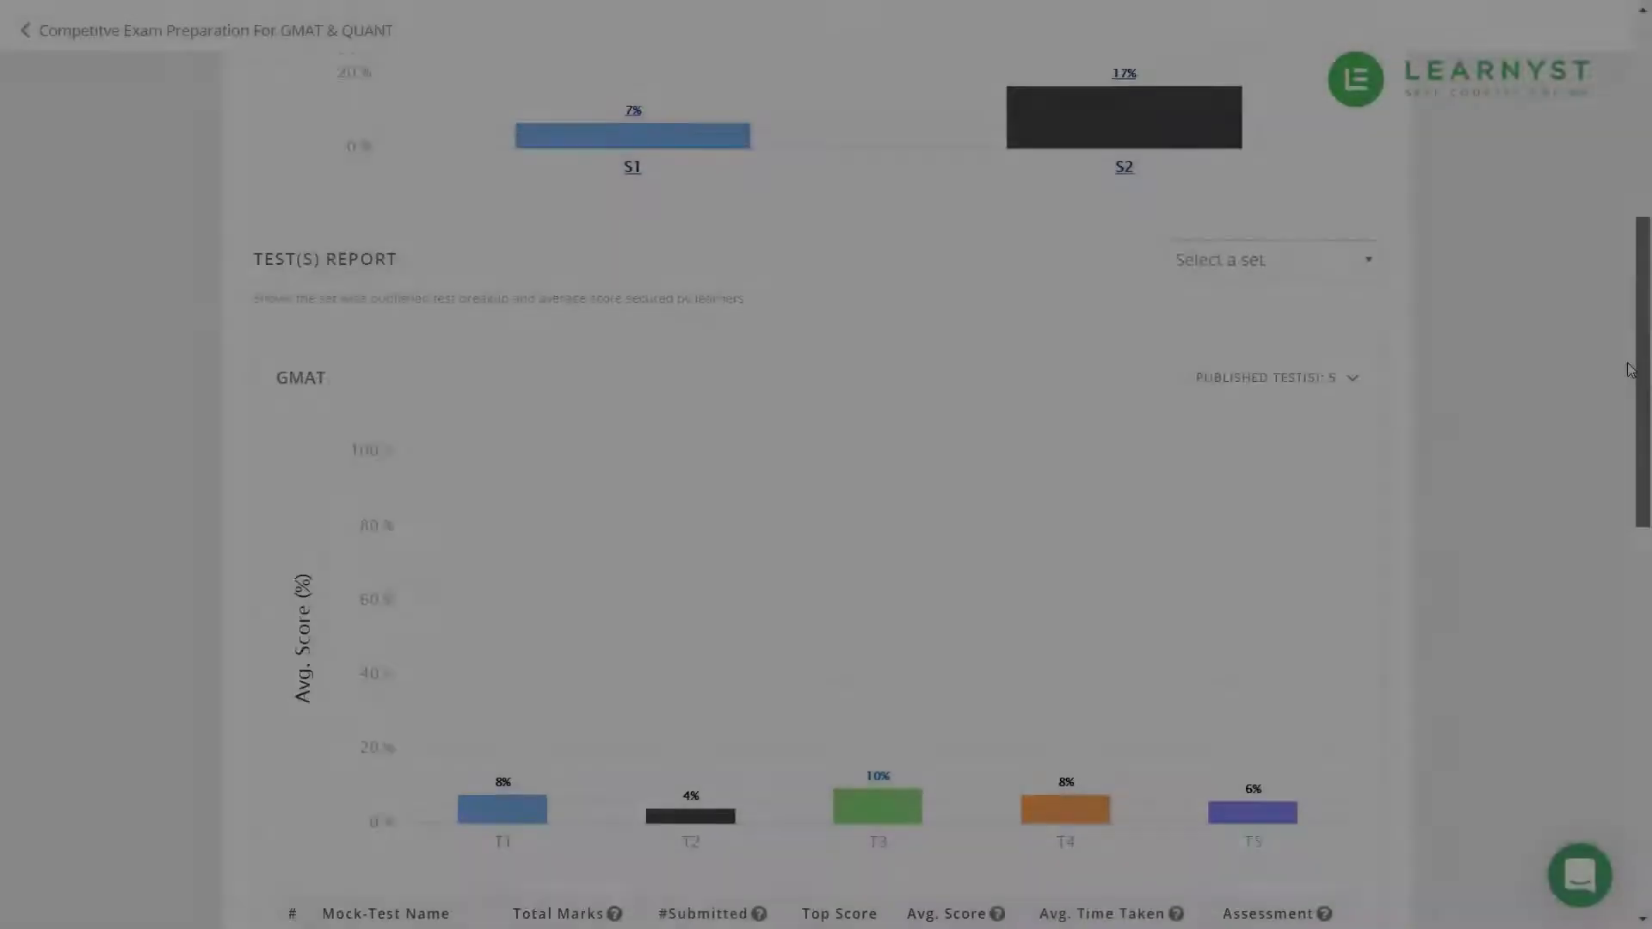
{"action": "left_click_drag", "start_coordinate": [1629, 370], "coordinate": [1610, 186]}
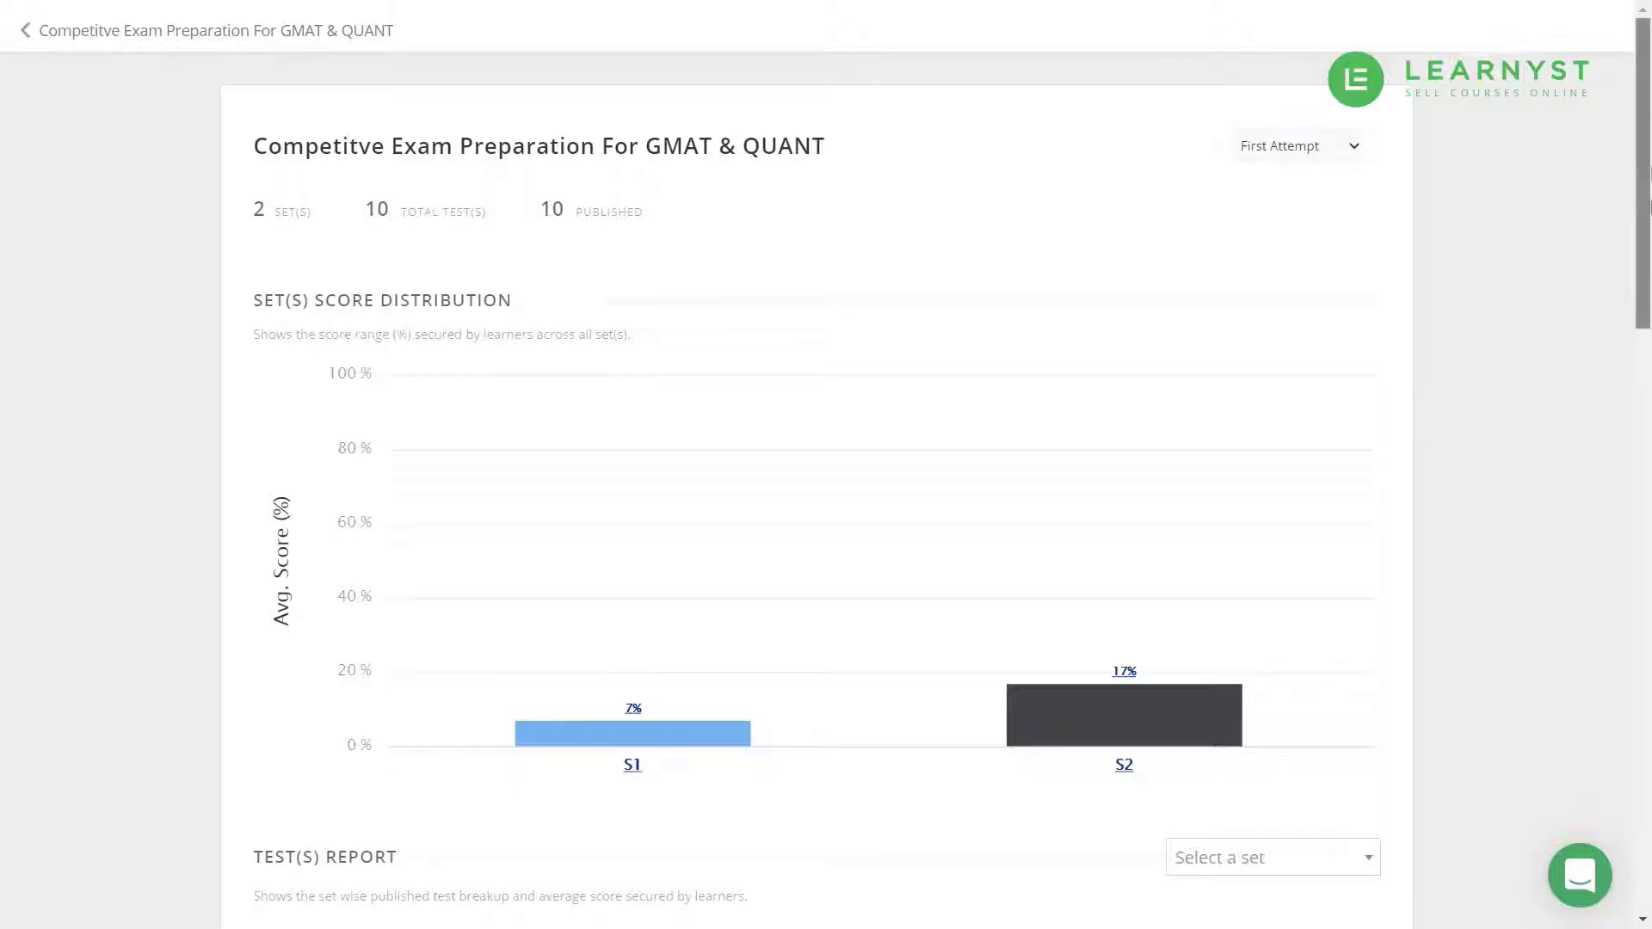
View the Tests Report for GMAT, QUANT, then All sets, and open Reasoning Test Paper-I.
{"action": "scroll", "coordinate": [1650, 174], "scroll_direction": "down", "scroll_amount": 1}
{"action": "left_click_drag", "start_coordinate": [1649, 247], "coordinate": [1650, 473]}
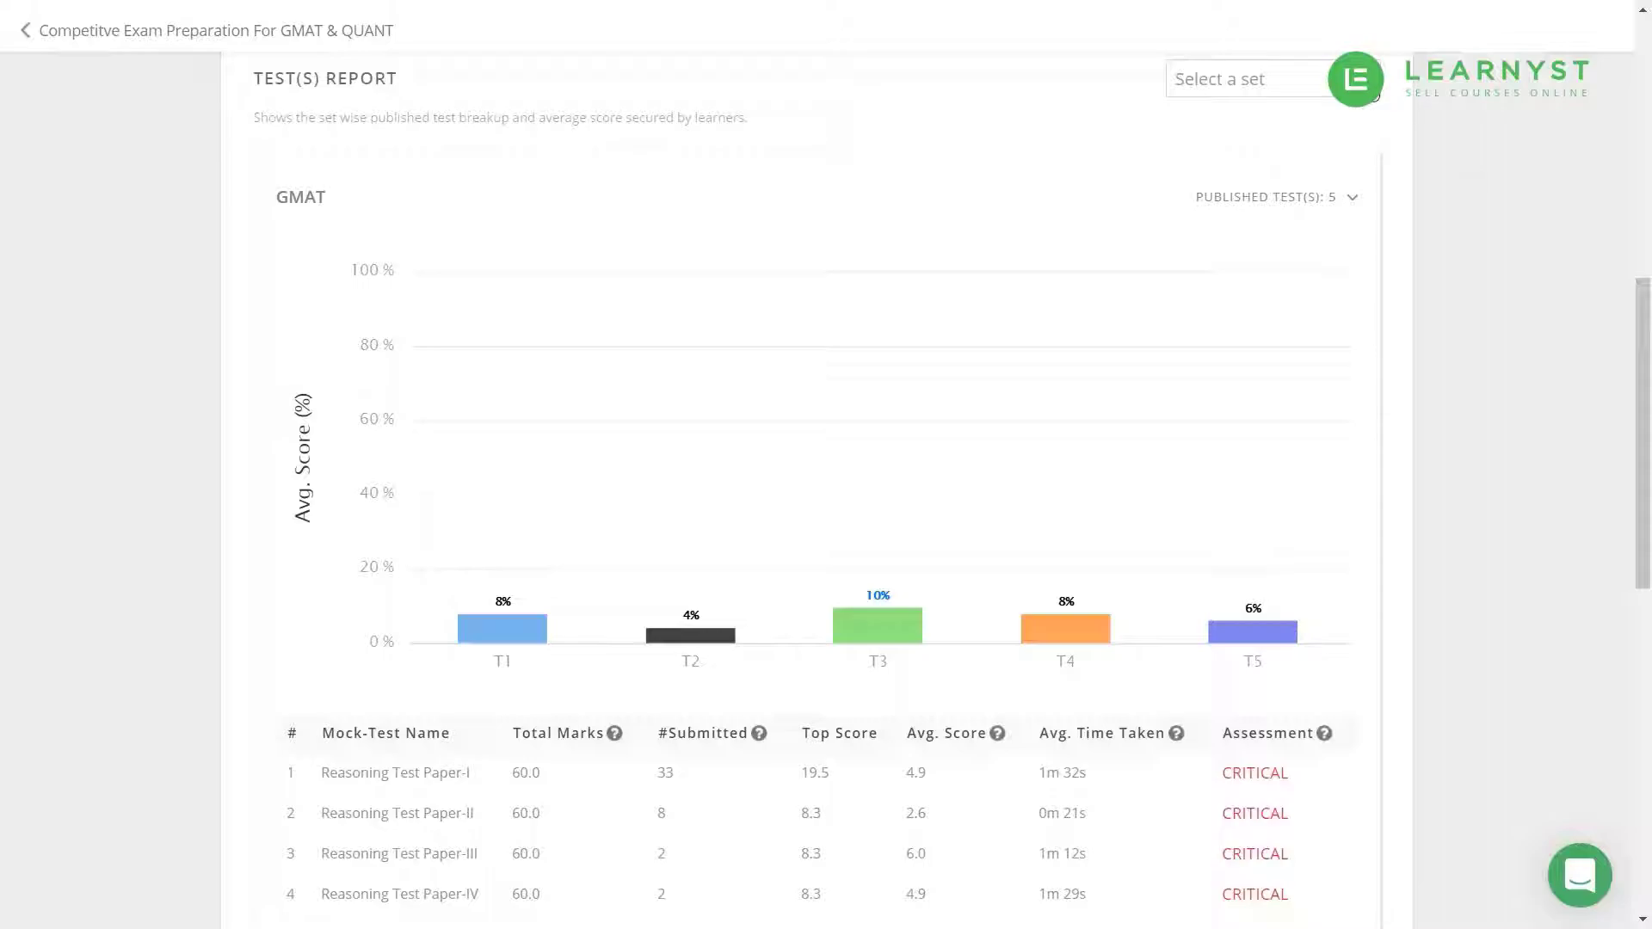
{"action": "left_click", "coordinate": [1373, 96]}
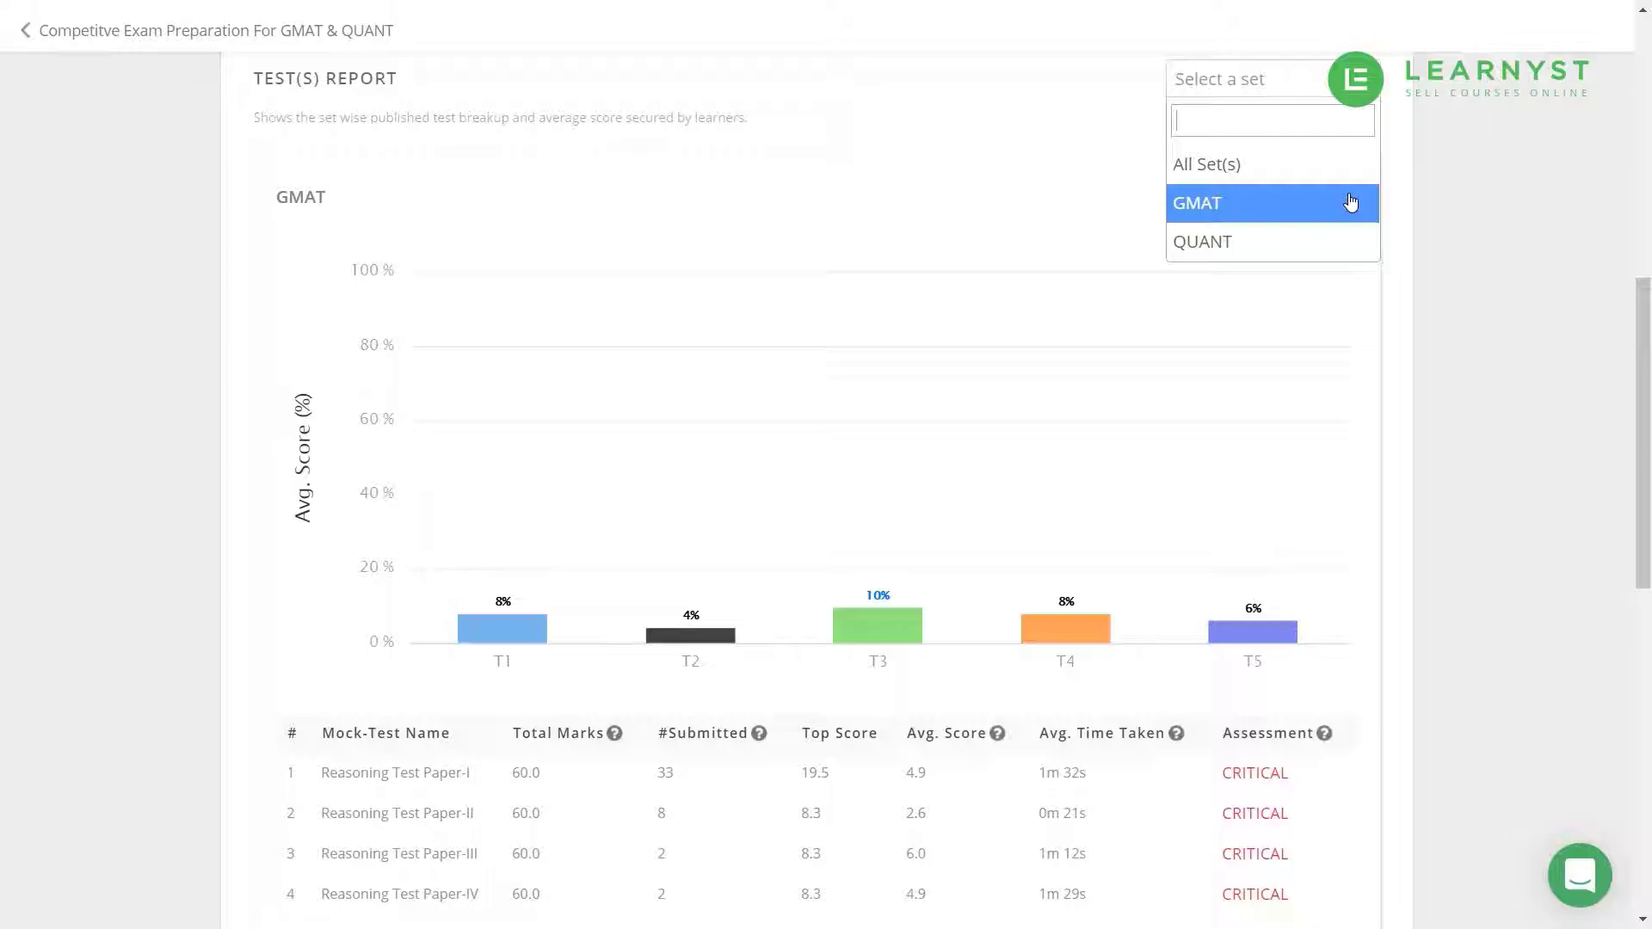
{"action": "left_click", "coordinate": [1350, 202]}
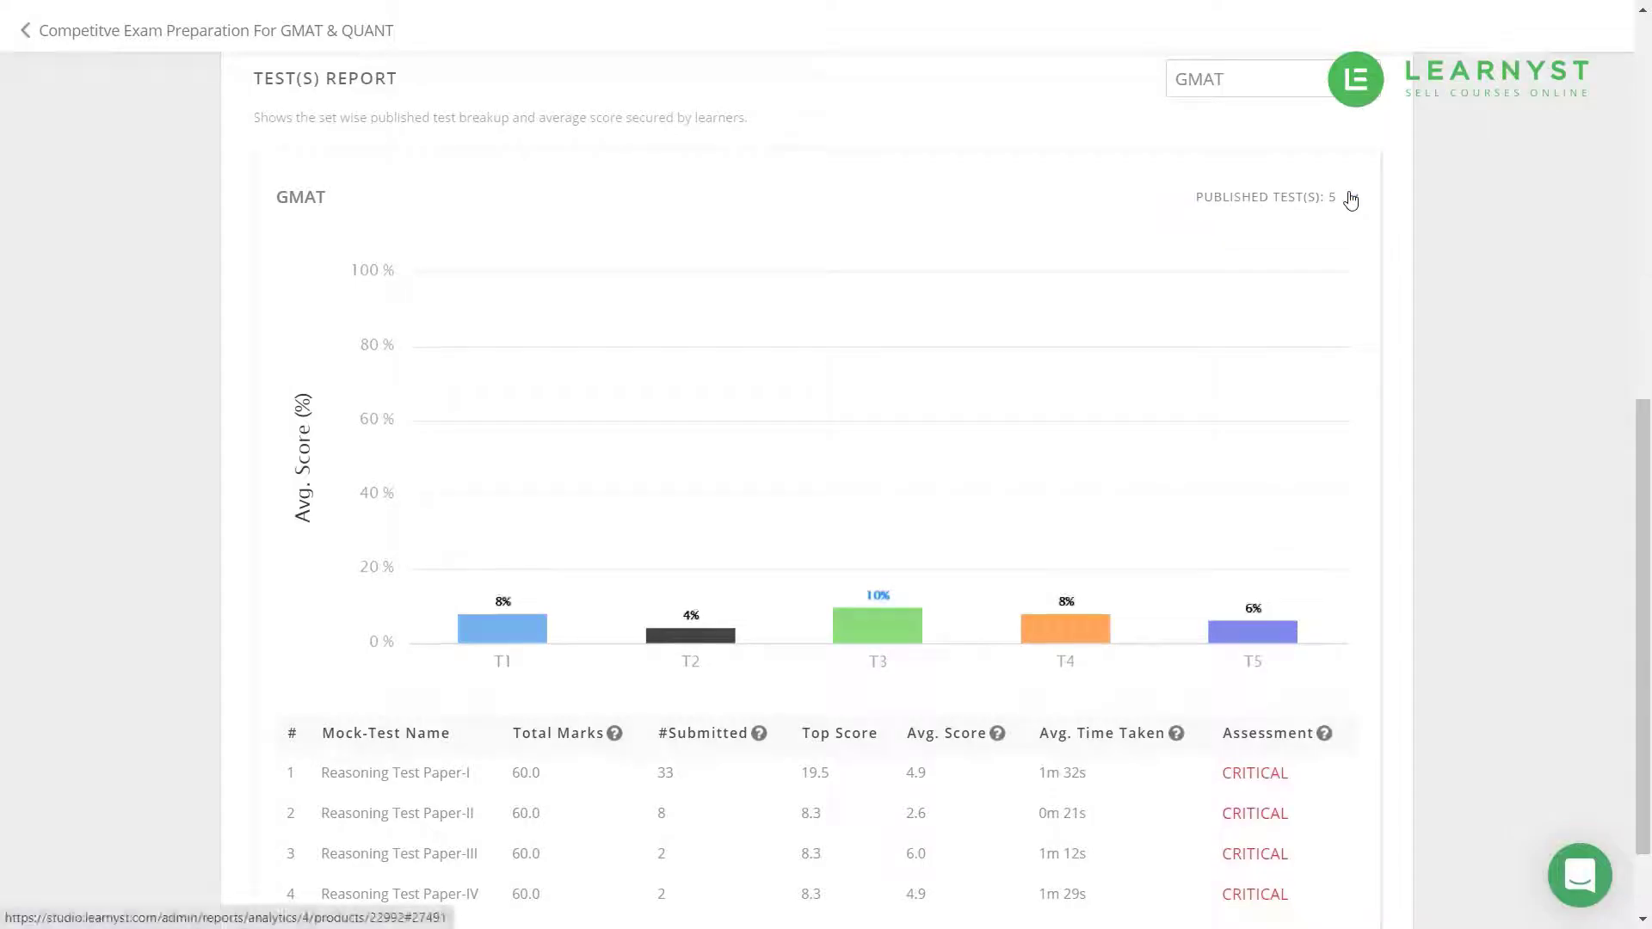
{"action": "left_click", "coordinate": [1362, 86]}
{"action": "left_click", "coordinate": [1350, 243]}
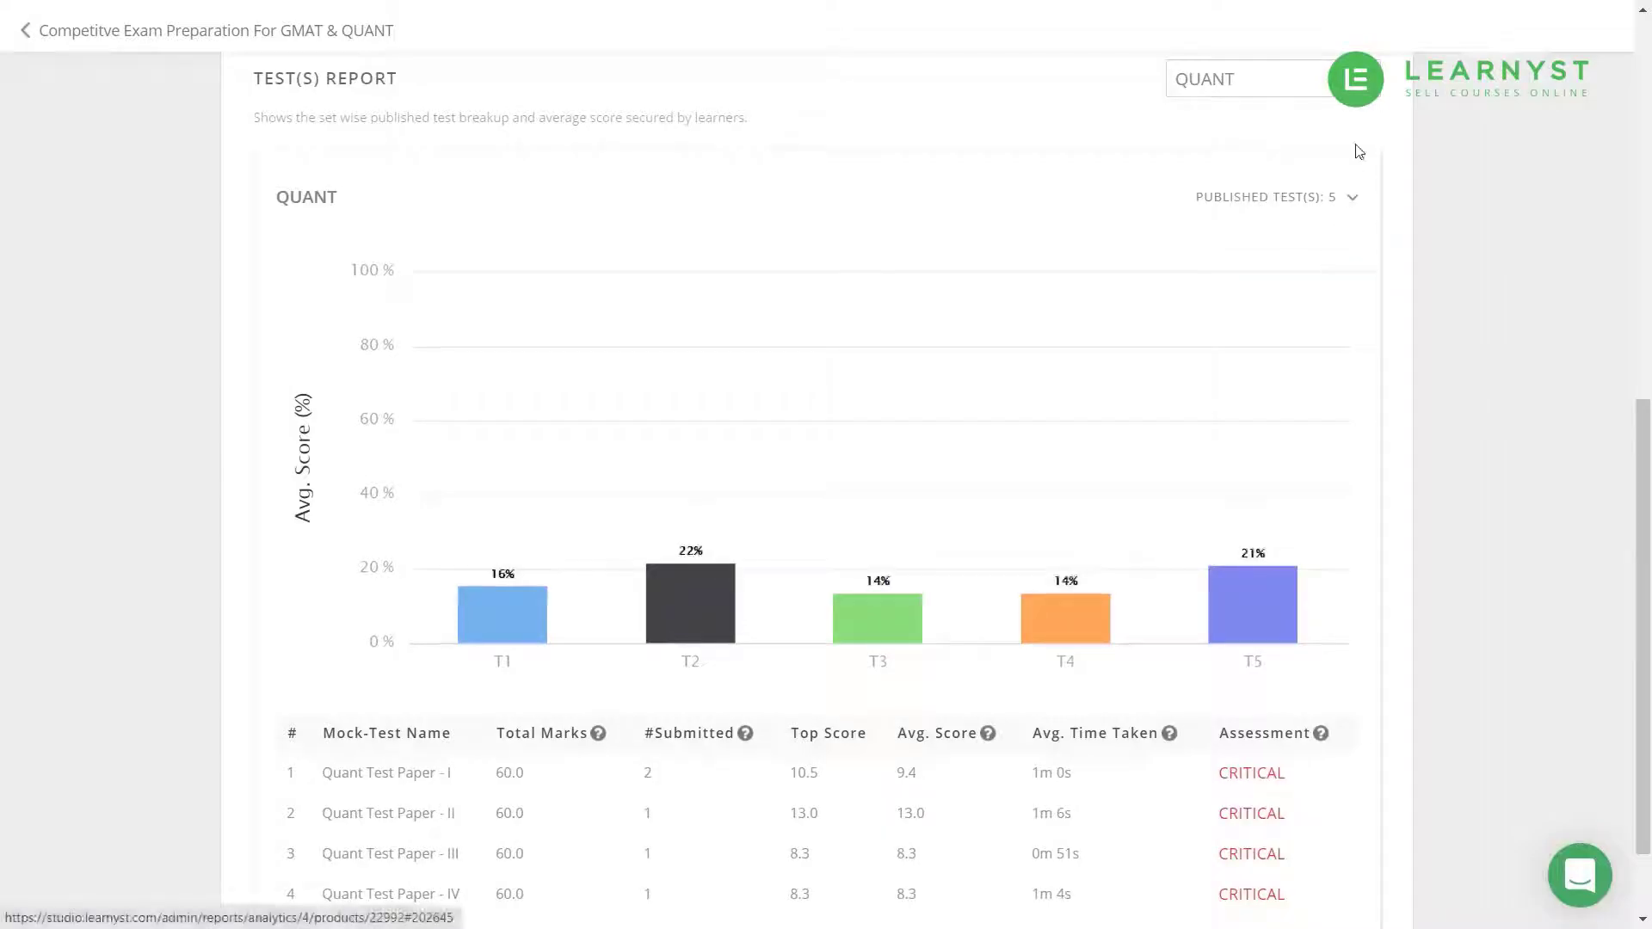
{"action": "left_click", "coordinate": [1359, 86]}
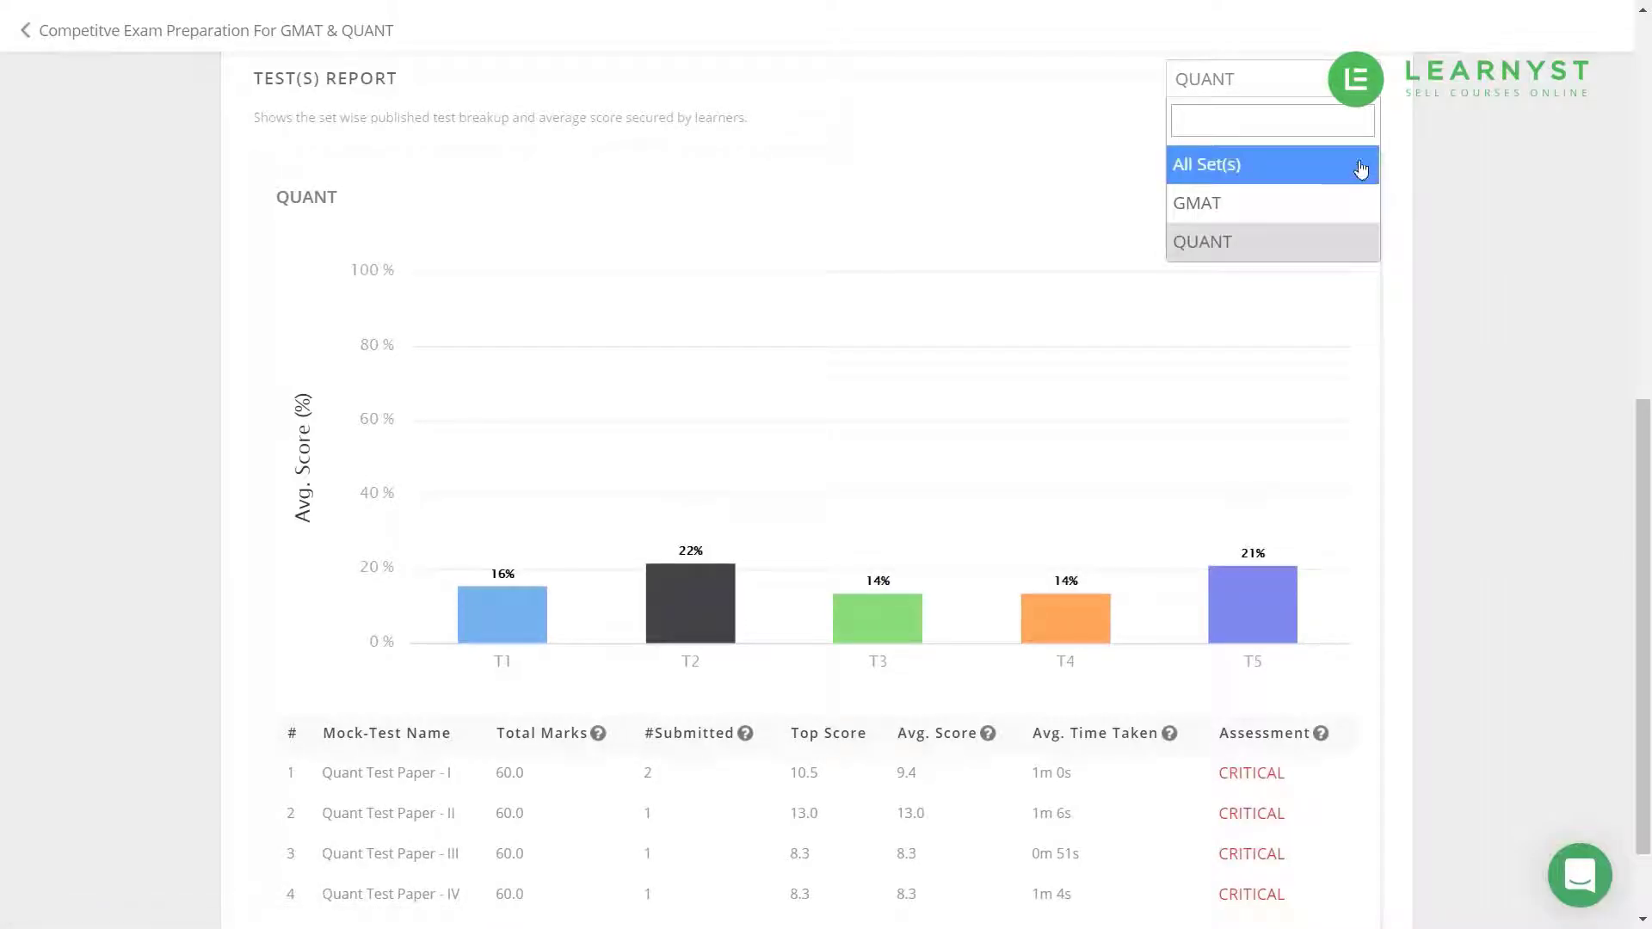
{"action": "left_click", "coordinate": [1360, 168]}
{"action": "left_click", "coordinate": [457, 783]}
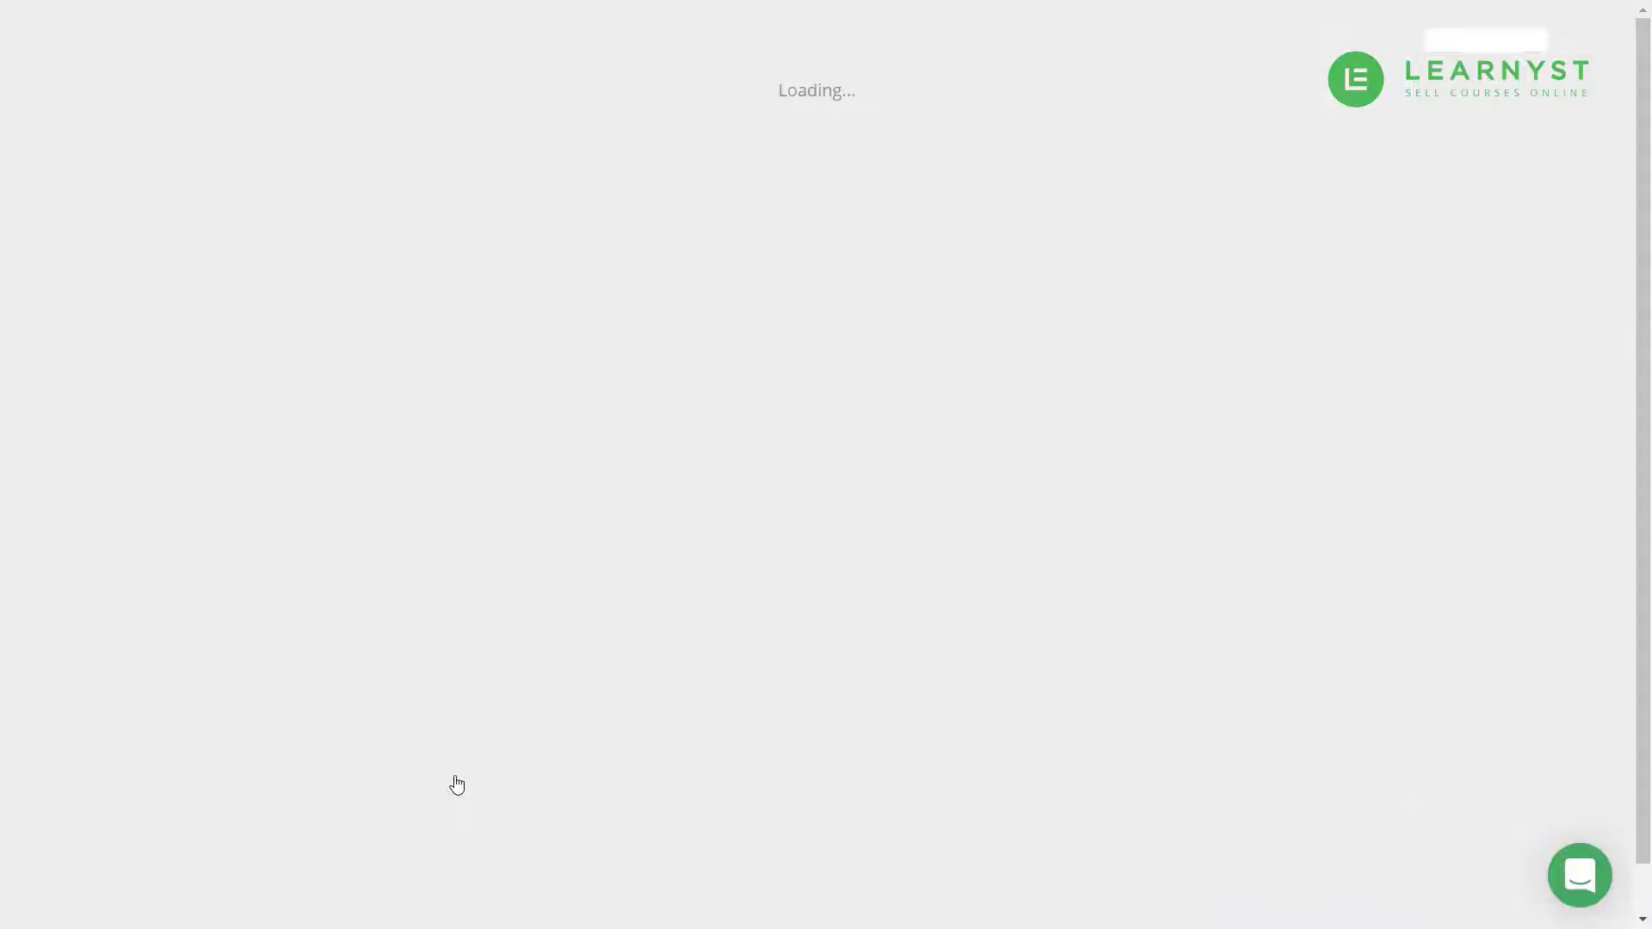